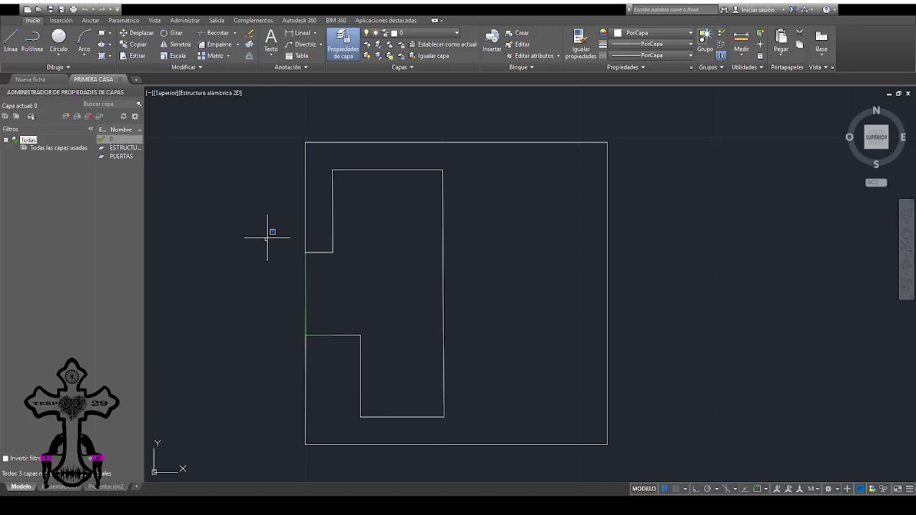
Window-select part of the plan, then start a polyline at the inner face of the left wall
click(265, 240)
click(347, 315)
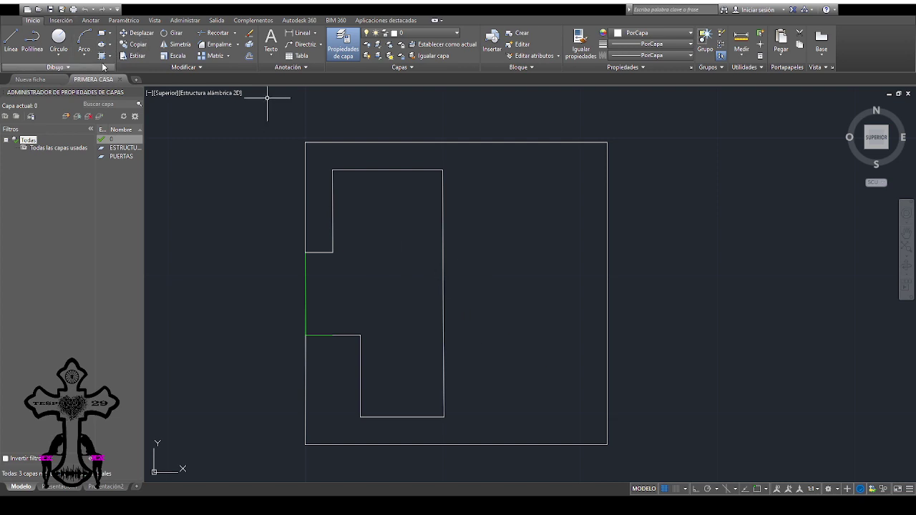
click(27, 44)
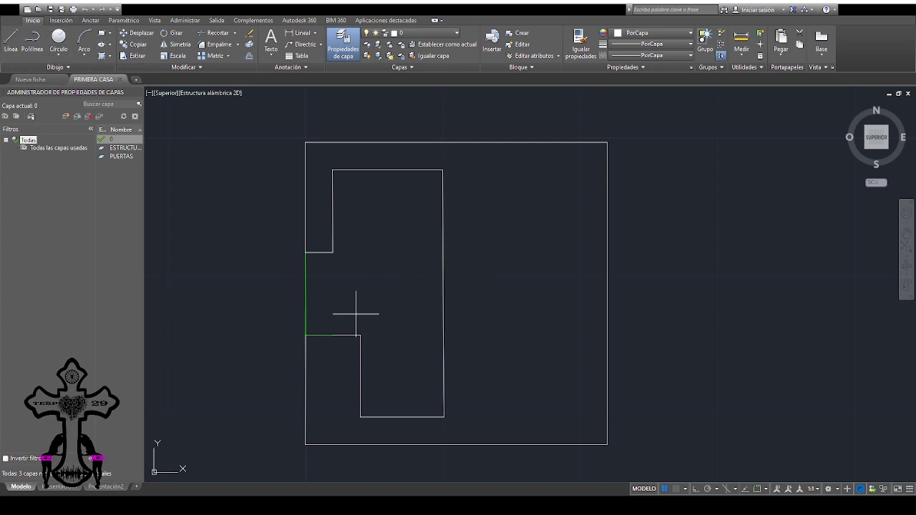
scroll(331, 292, up, 6)
scroll(370, 321, down, 3)
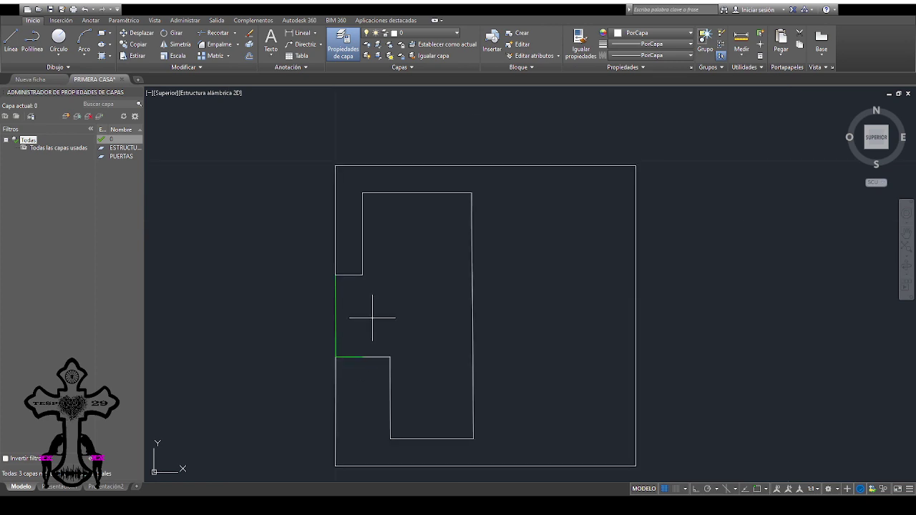
scroll(386, 447, up, 4)
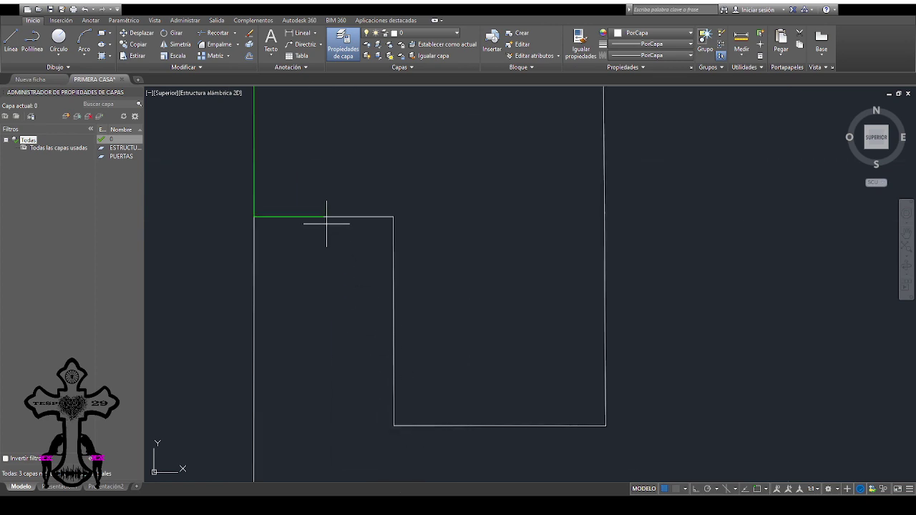
scroll(323, 216, up, 4)
scroll(319, 212, up, 2)
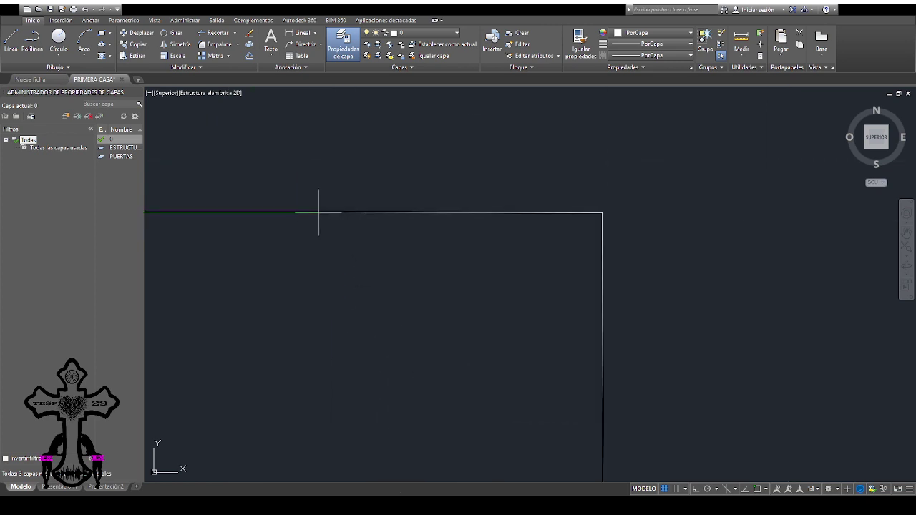
scroll(319, 211, up, 3)
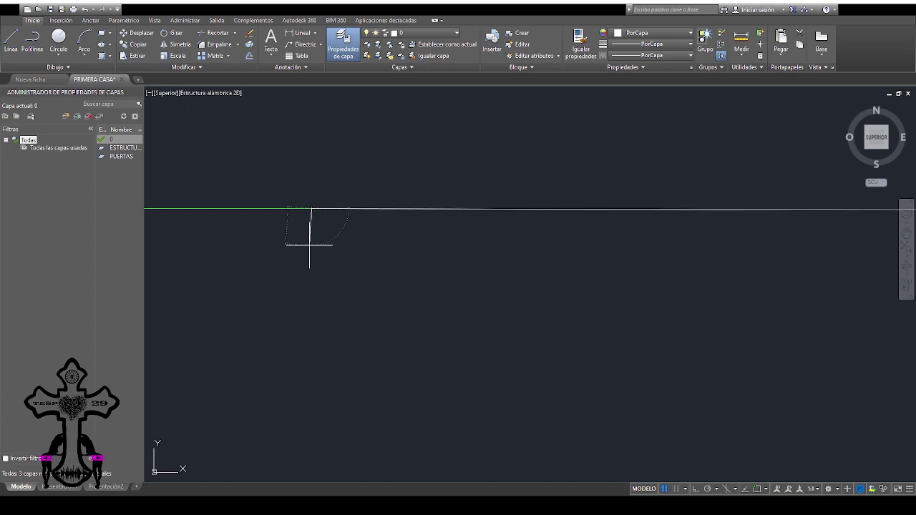
scroll(312, 262, down, 4)
scroll(319, 274, down, 4)
scroll(326, 289, up, 2)
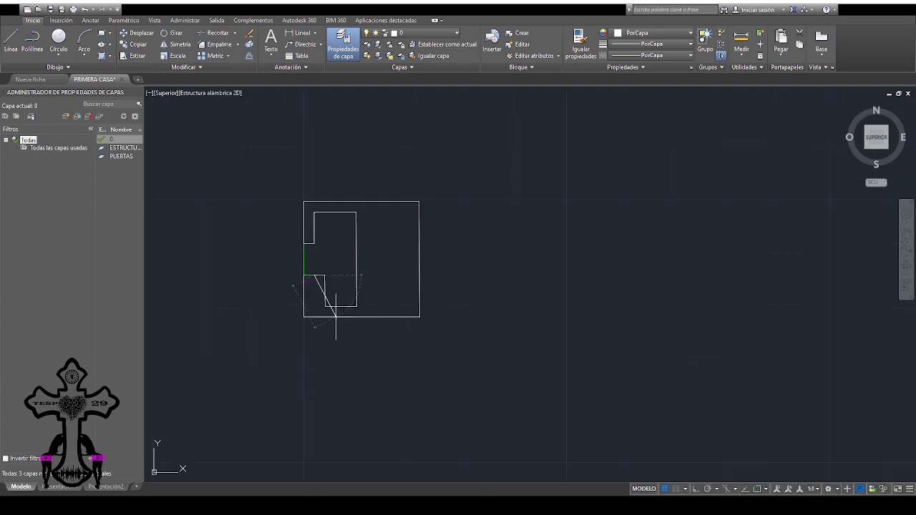
scroll(299, 329, up, 2)
scroll(300, 327, up, 4)
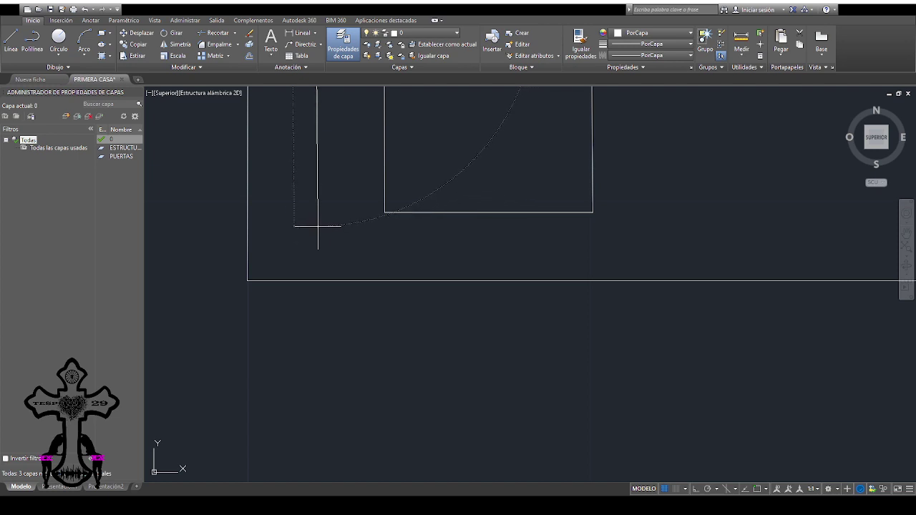
scroll(318, 231, down, 2)
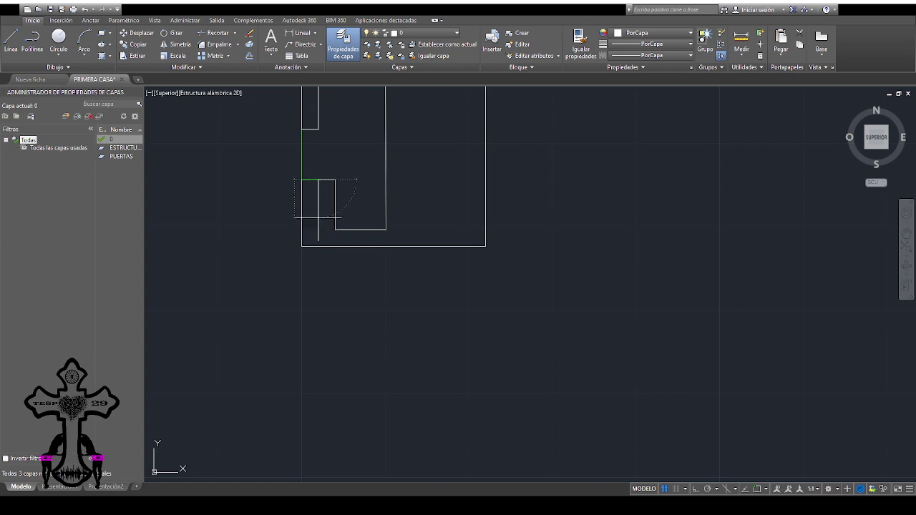
scroll(318, 215, up, 2)
scroll(317, 179, up, 2)
scroll(307, 176, up, 2)
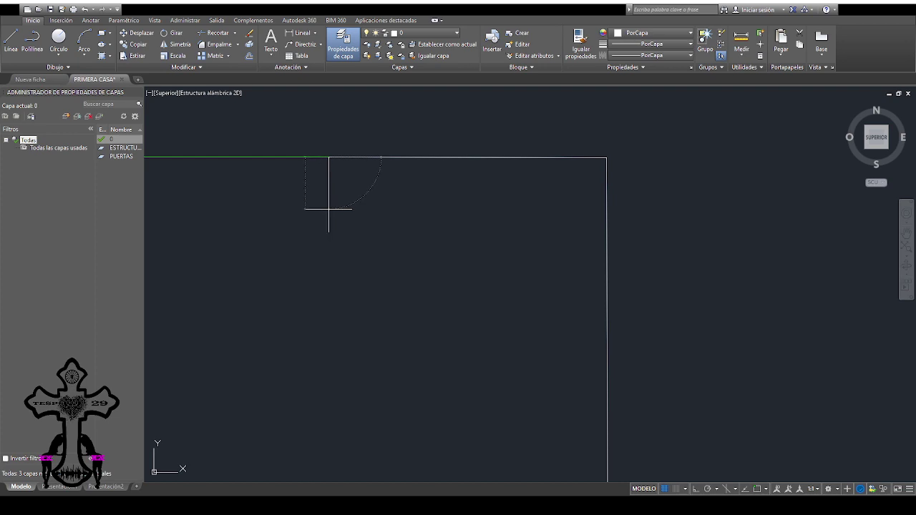
click(328, 209)
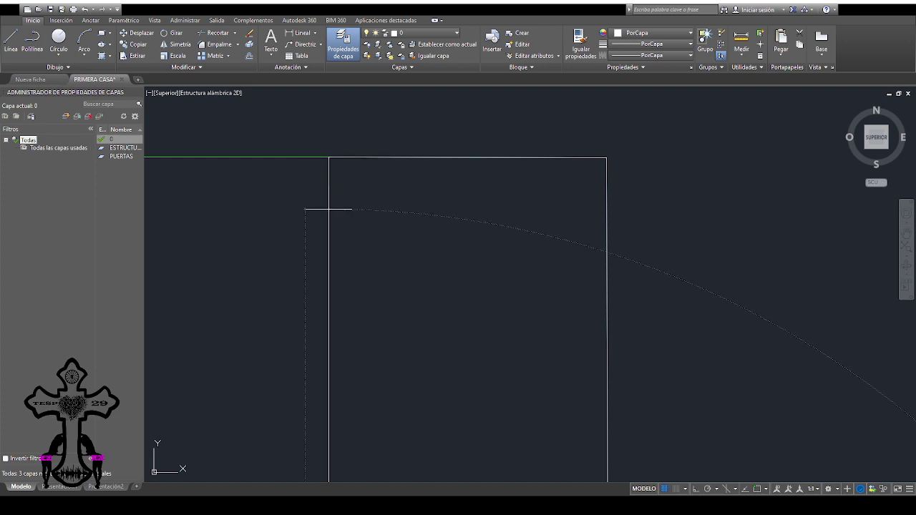
Run the inner wall line down the left side to the bottom-left corner
scroll(426, 276, down, 4)
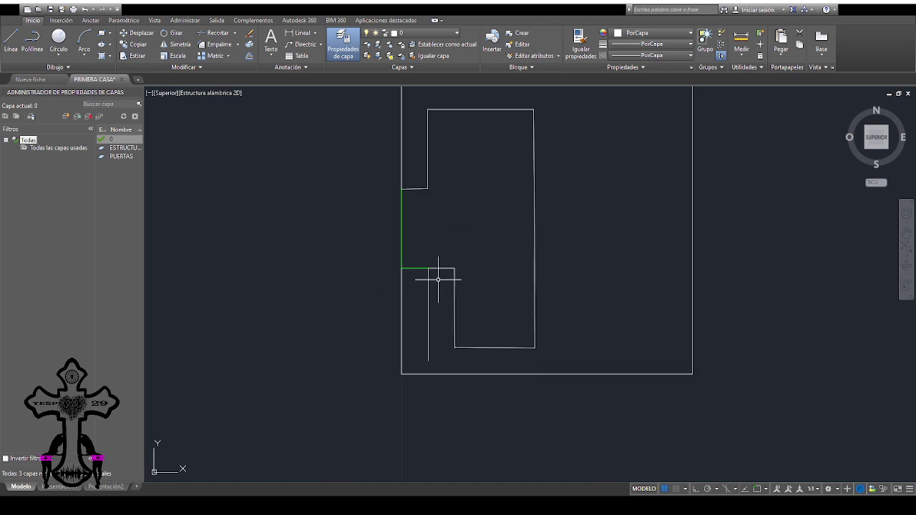
scroll(483, 374, up, 2)
scroll(478, 376, up, 2)
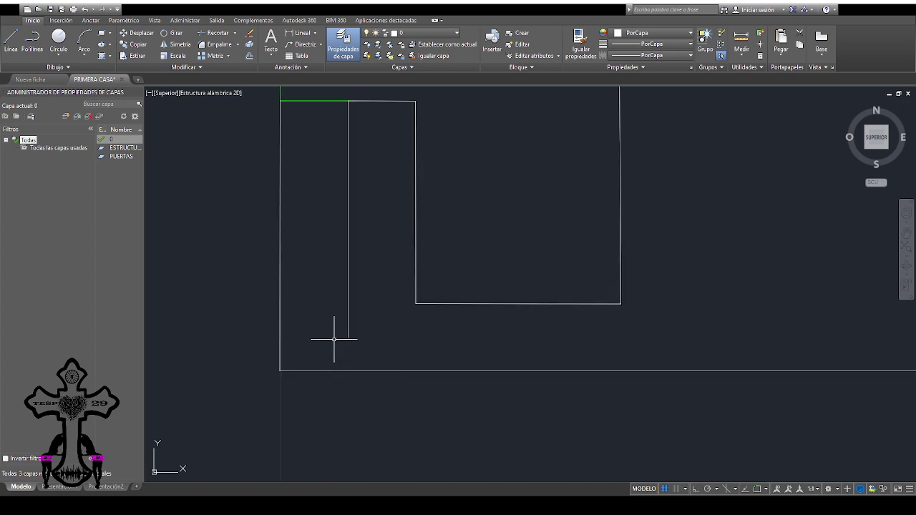
scroll(339, 337, up, 4)
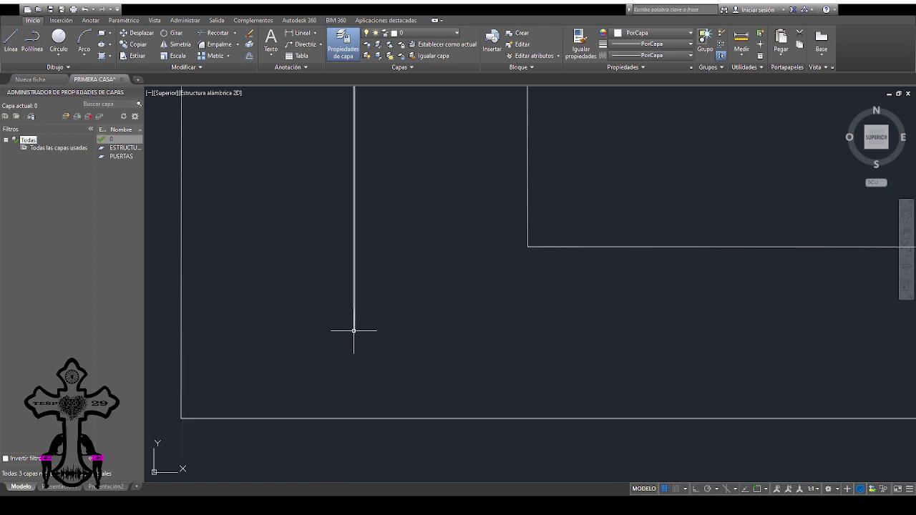
click(354, 330)
scroll(348, 336, up, 5)
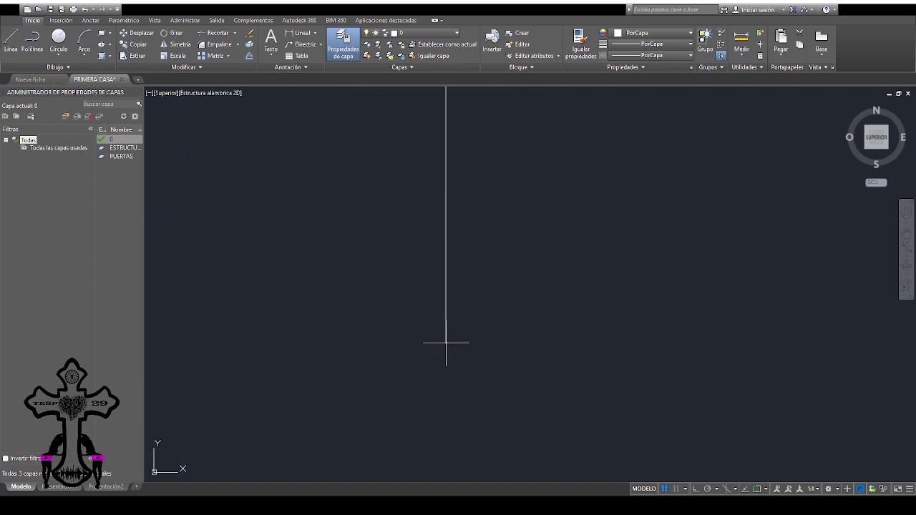
middle_drag(446, 348, 779, 343)
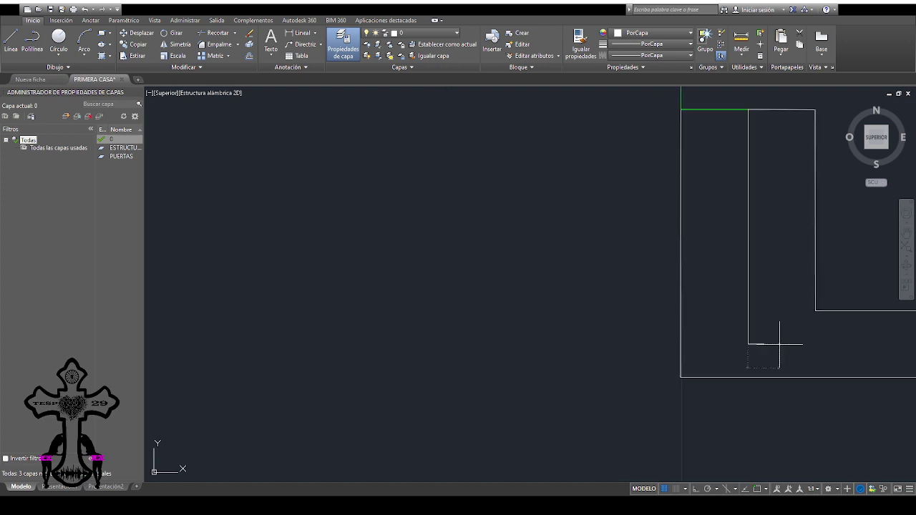
scroll(430, 363, down, 2)
scroll(490, 368, down, 4)
scroll(592, 358, up, 3)
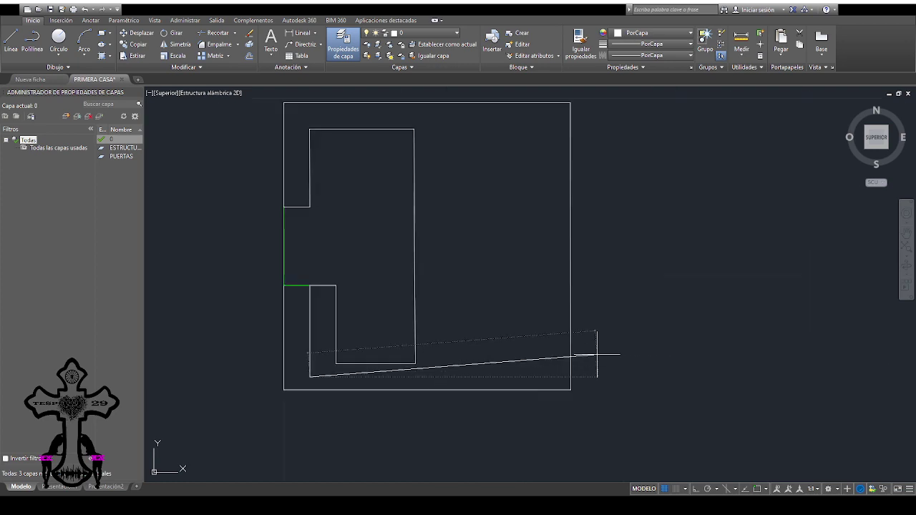
scroll(520, 377, up, 2)
scroll(520, 377, up, 2)
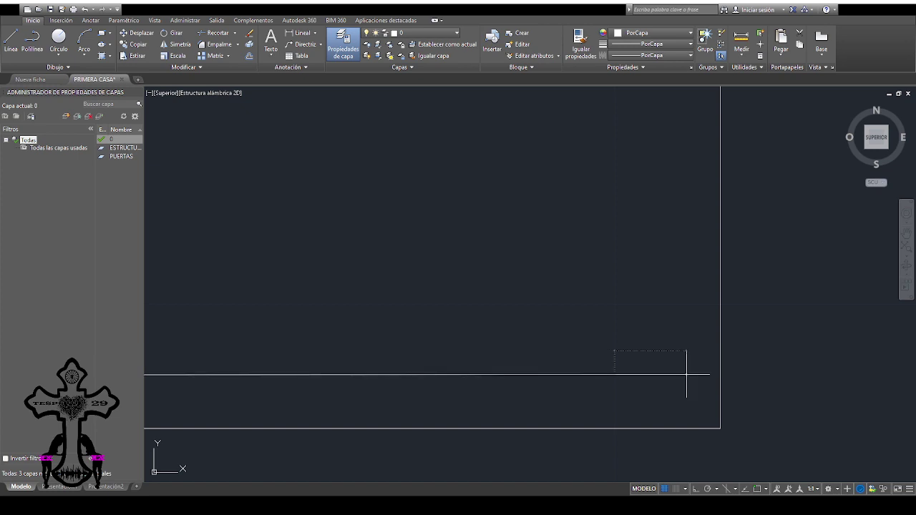
Extend the inner wall line along the bottom and up the right side
scroll(686, 373, down, 3)
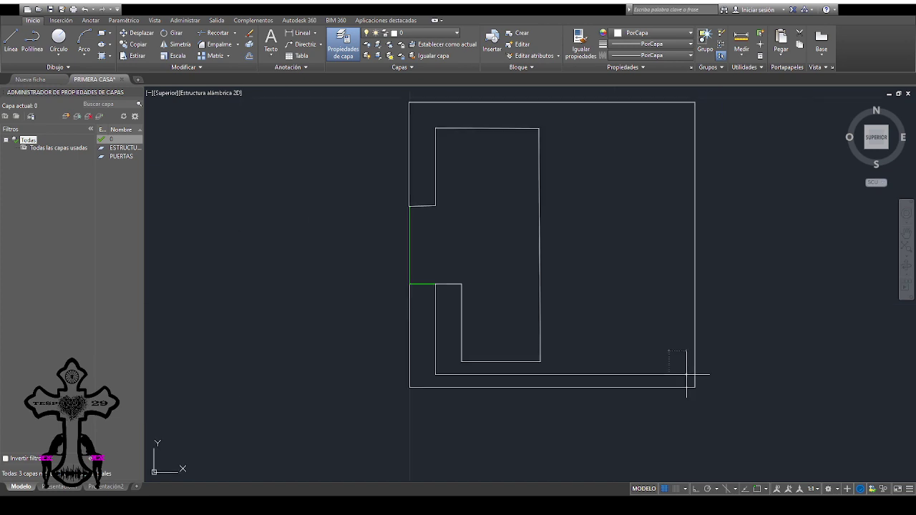
click(669, 374)
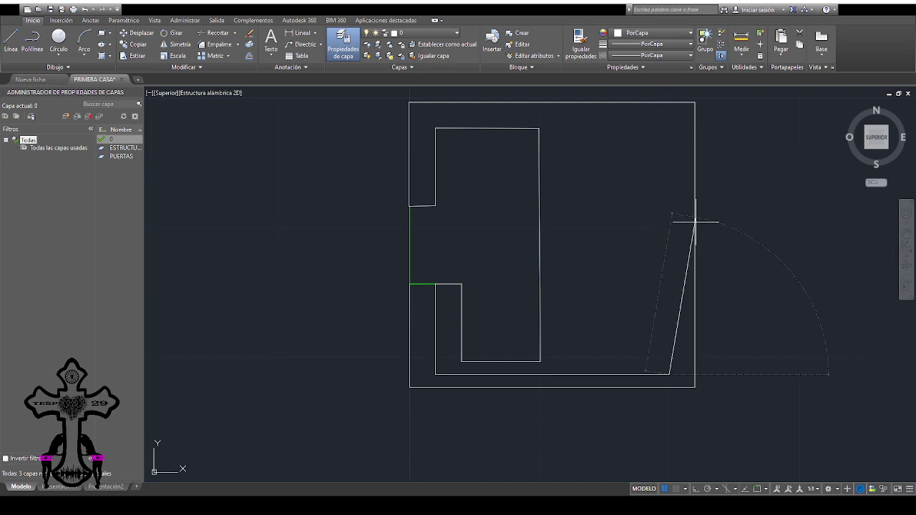
scroll(686, 300, up, 2)
scroll(661, 340, up, 2)
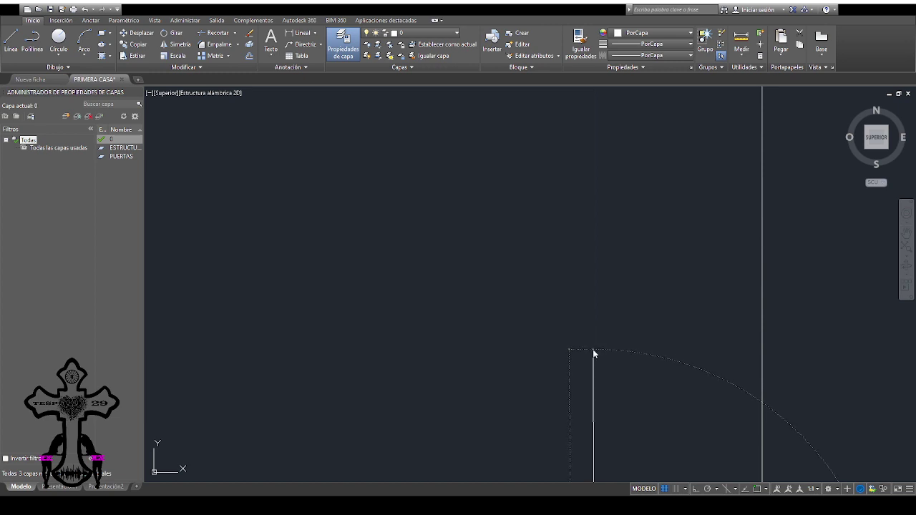
click(592, 349)
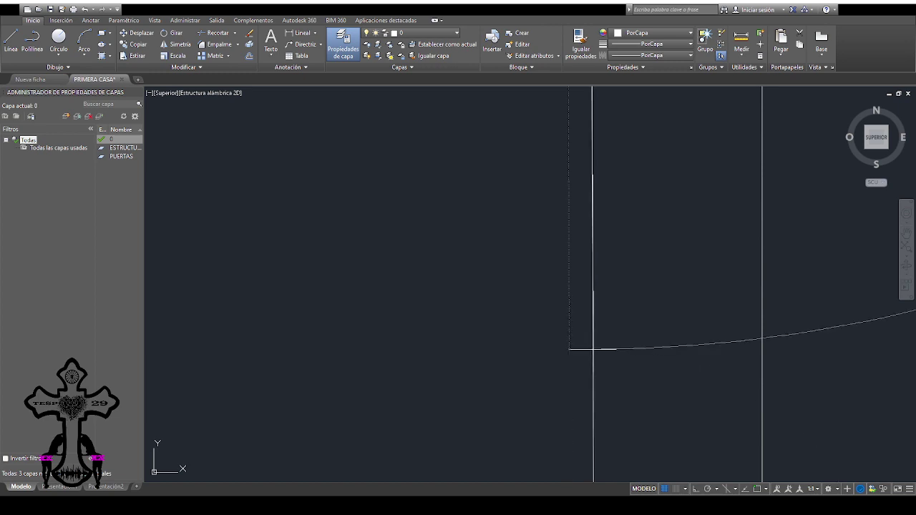
Carry the inner line across the top to the doorway corner and end the polyline
scroll(592, 349, down, 5)
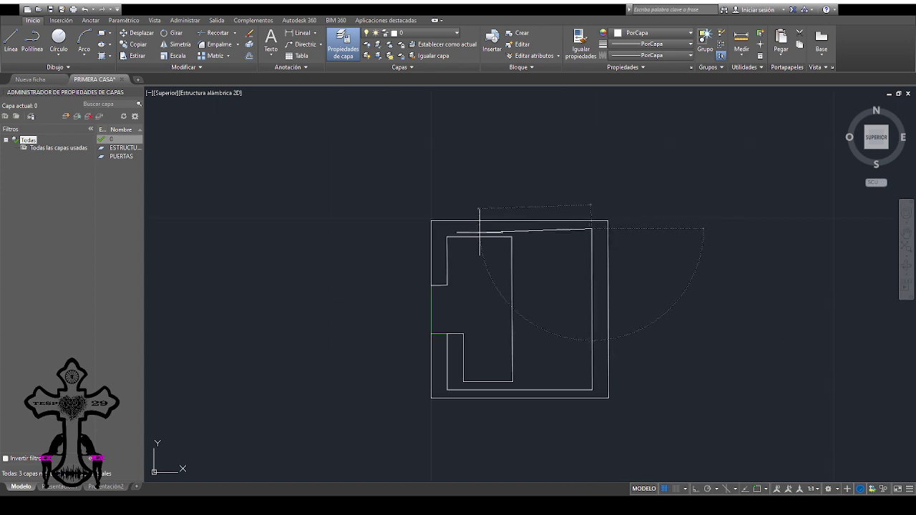
scroll(458, 225, up, 2)
scroll(425, 226, up, 2)
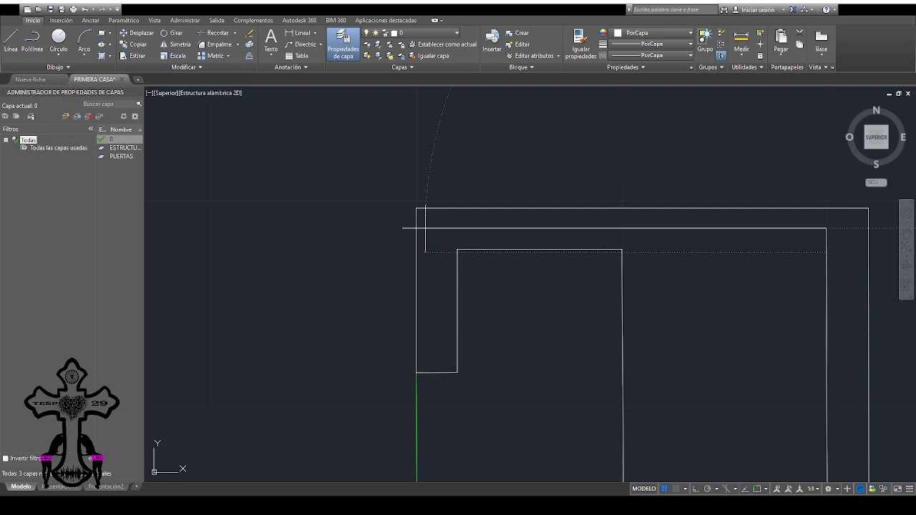
click(425, 228)
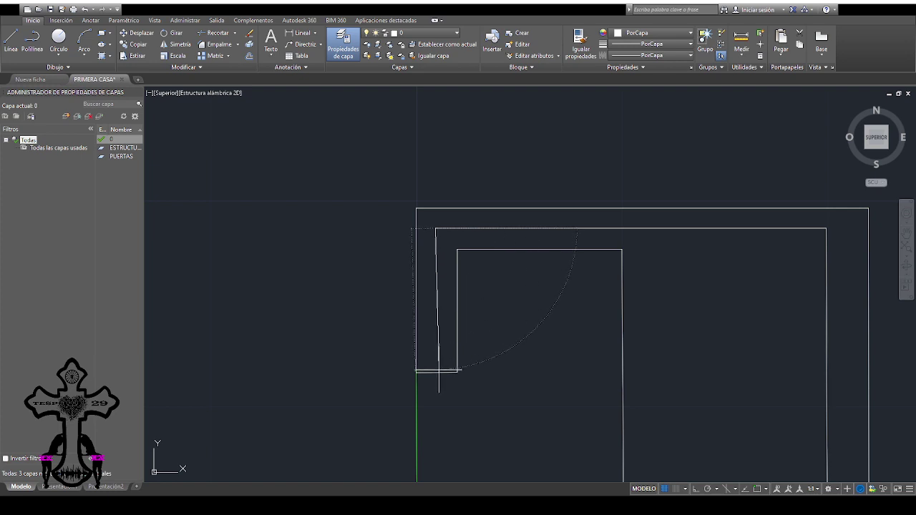
scroll(438, 368, up, 3)
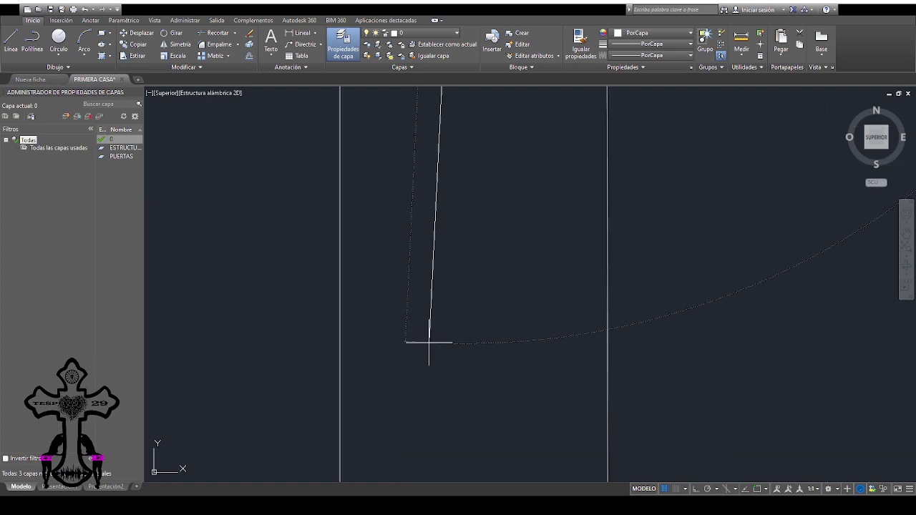
scroll(427, 343, up, 1)
scroll(425, 339, down, 1)
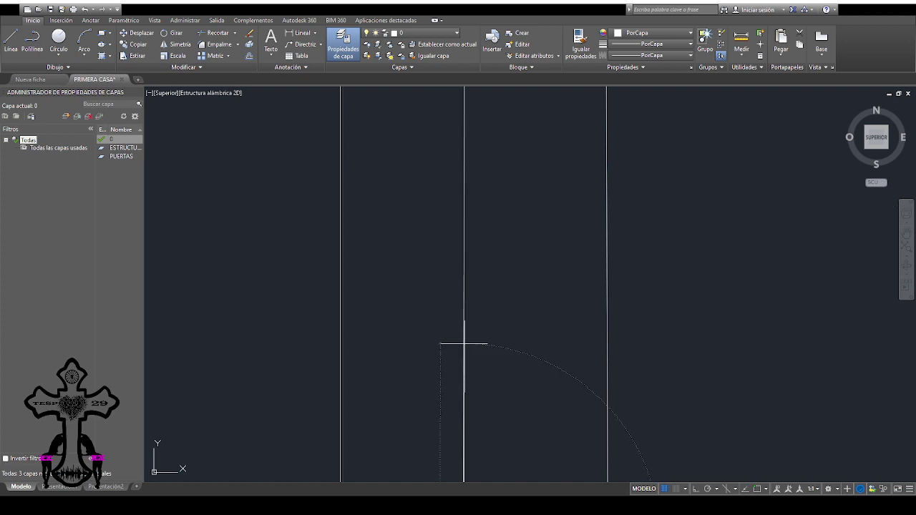
scroll(465, 344, down, 10)
key(Escape)
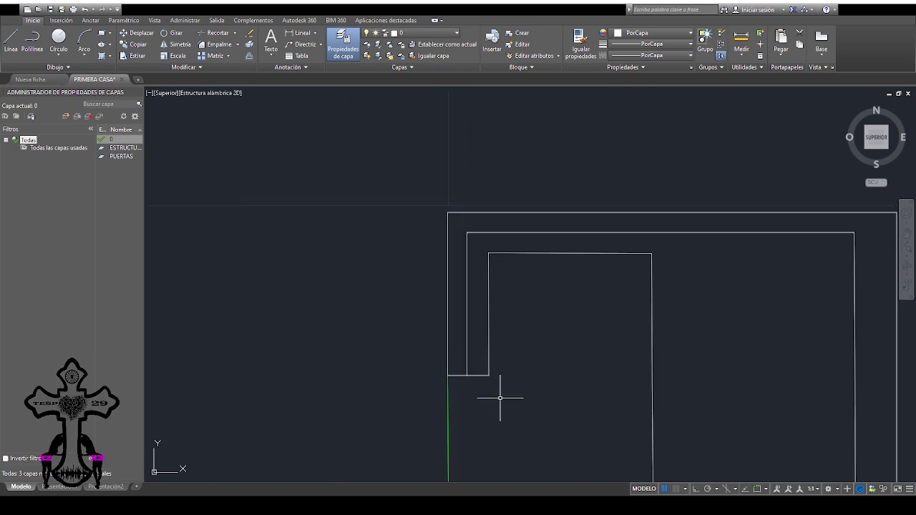
scroll(544, 386, down, 2)
scroll(562, 392, down, 2)
scroll(503, 327, up, 4)
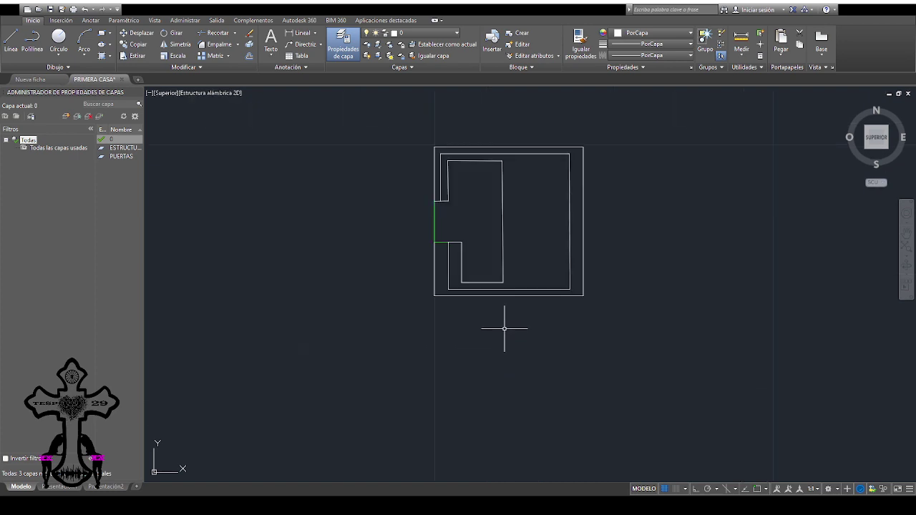
scroll(498, 292, up, 4)
scroll(443, 215, down, 4)
scroll(437, 149, up, 2)
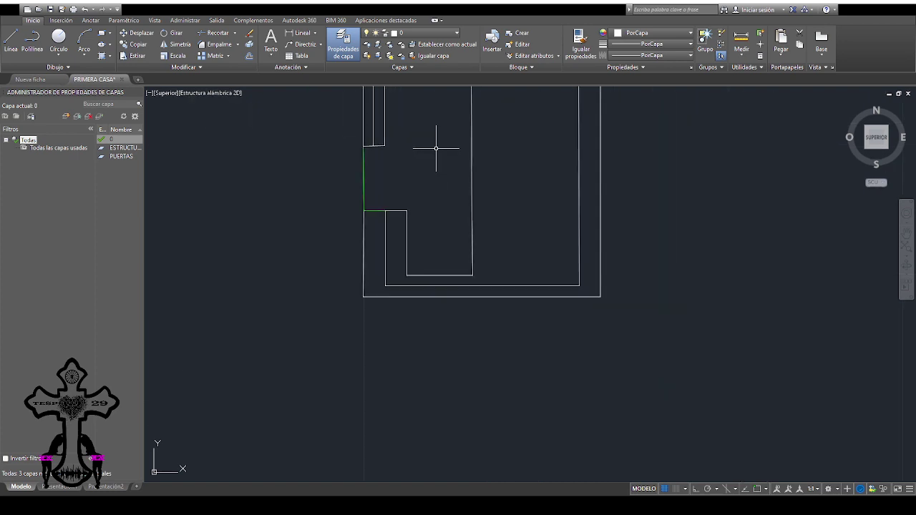
click(905, 233)
mouse_move(644, 221)
mouse_down()
mouse_move(672, 350)
mouse_move(711, 384)
mouse_up()
scroll(525, 260, up, 2)
drag(589, 331, 593, 247)
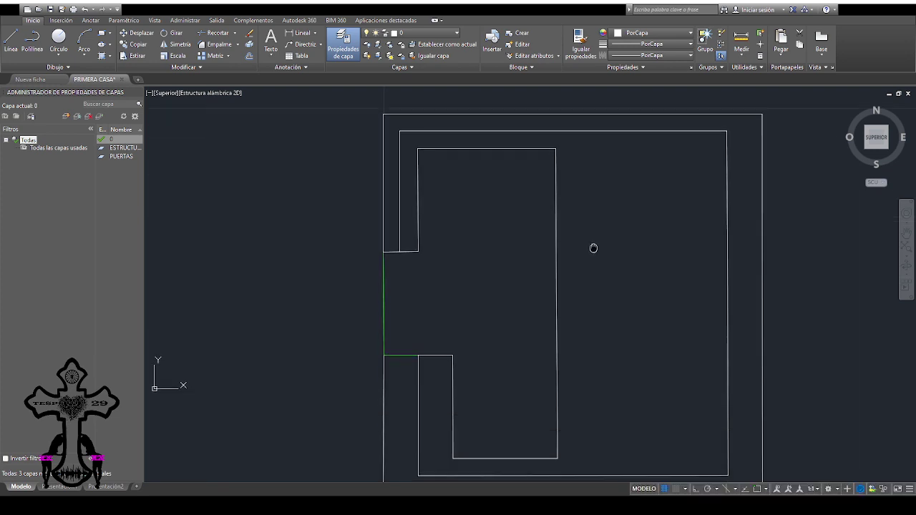
scroll(496, 246, up, 2)
mouse_move(462, 257)
mouse_down()
mouse_move(465, 313)
mouse_move(432, 316)
mouse_move(428, 280)
mouse_move(427, 317)
mouse_move(460, 155)
mouse_move(456, 119)
mouse_up()
scroll(456, 119, down, 2)
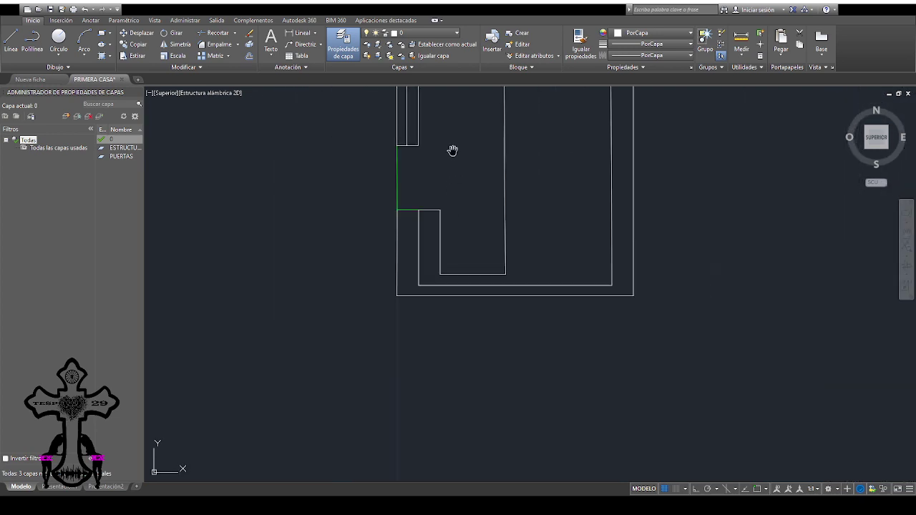
scroll(467, 275, up, 1)
scroll(467, 276, up, 1)
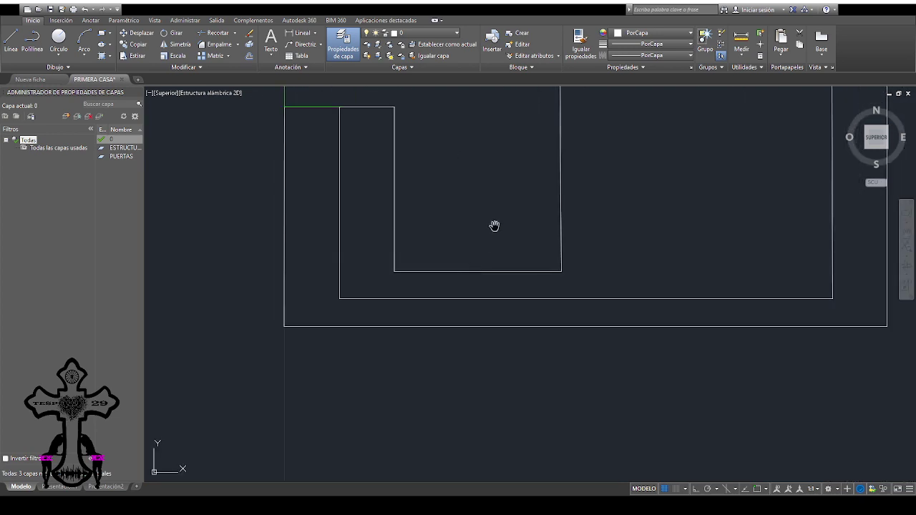
scroll(494, 225, down, 3)
drag(551, 223, 494, 256)
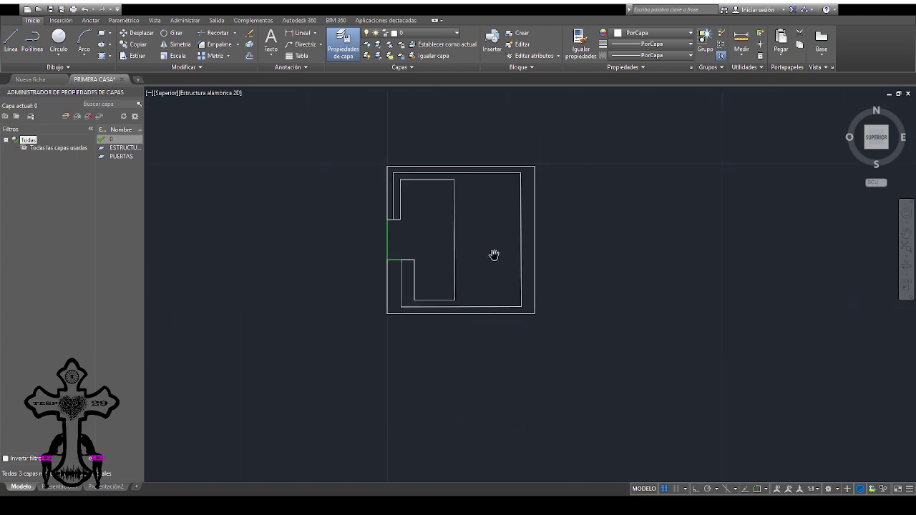
scroll(490, 246, up, 3)
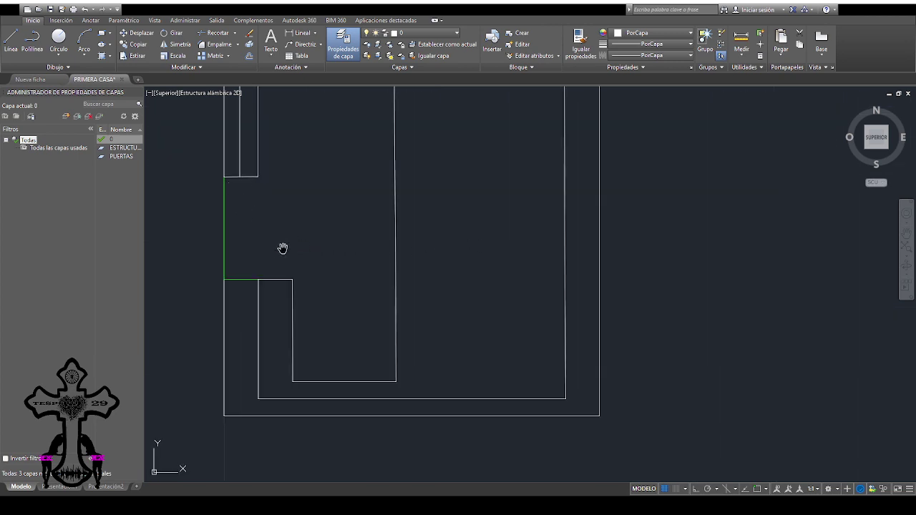
key(Escape)
scroll(233, 247, down, 2)
scroll(236, 250, up, 2)
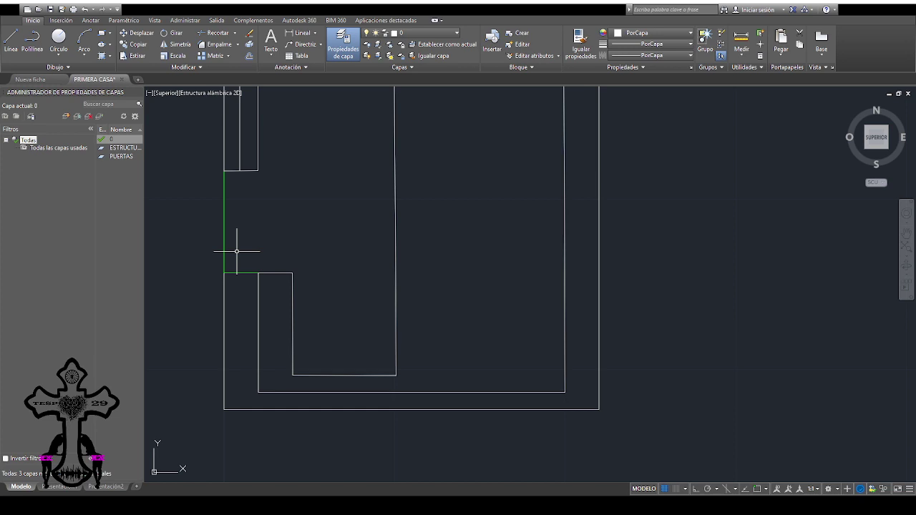
scroll(237, 250, up, 2)
scroll(236, 250, down, 2)
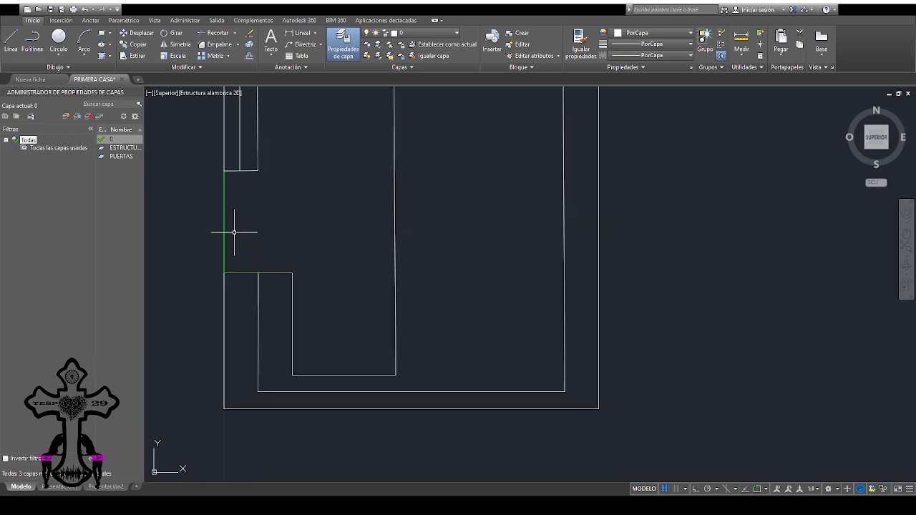
Inspect the green door line's layer, undoing and then restoring the door segments
click(224, 229)
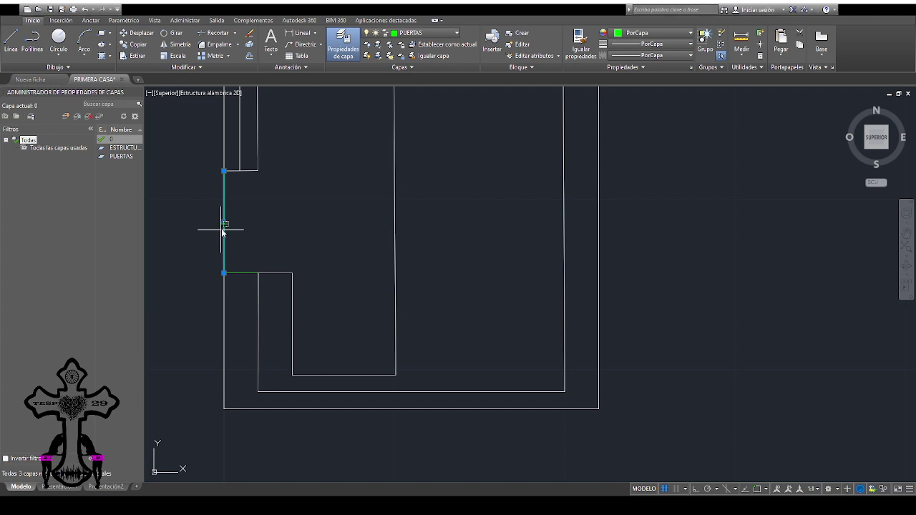
key(Escape)
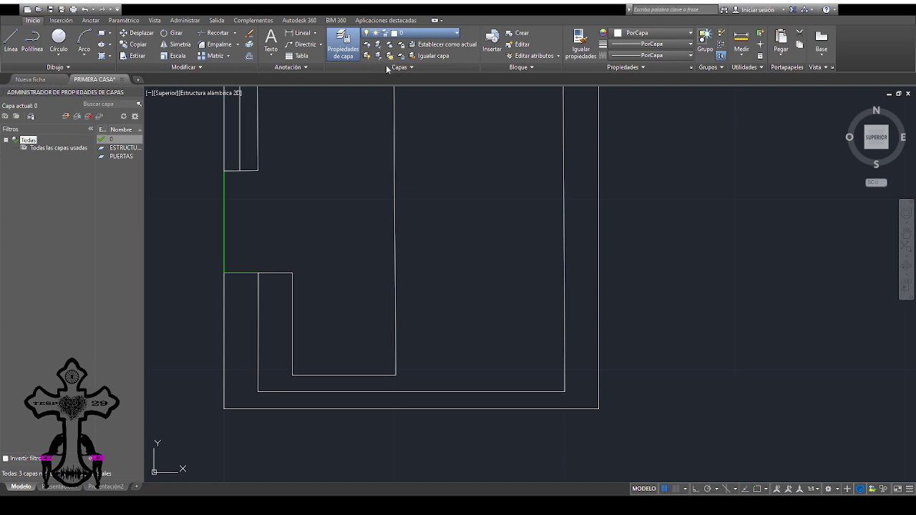
key(ctrl+z)
key(ctrl+y)
Put the short line below the doorway on the ESTRUCTURA CASA layer
click(244, 273)
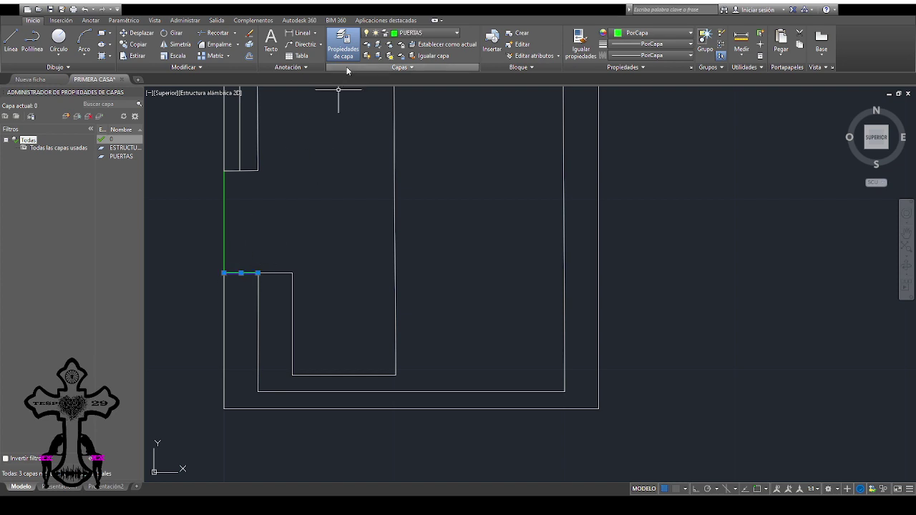
click(241, 272)
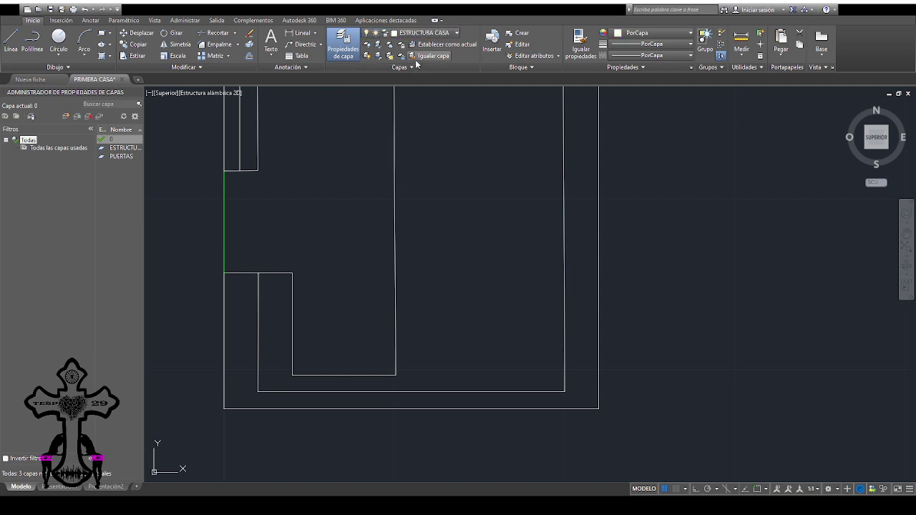
click(269, 239)
key(Escape)
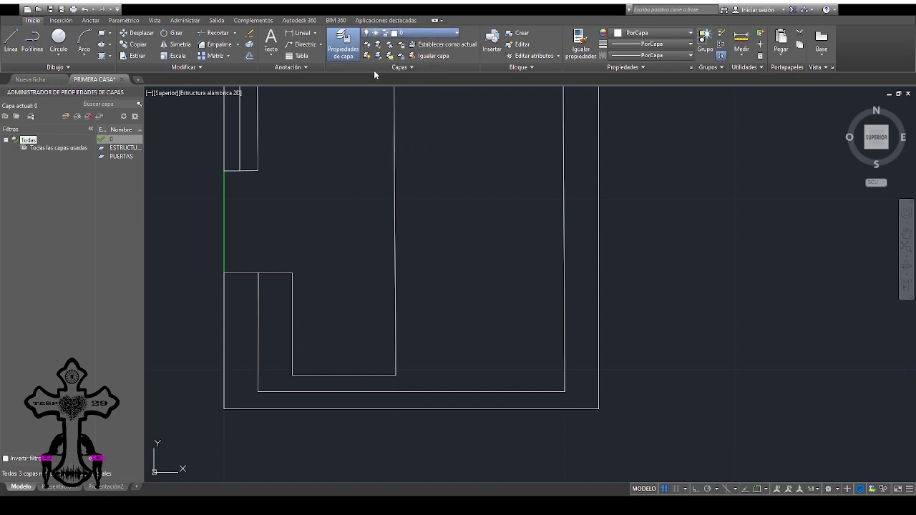
scroll(326, 267, down, 4)
Switch the right viewport to the southwest isometric view
scroll(326, 266, up, 2)
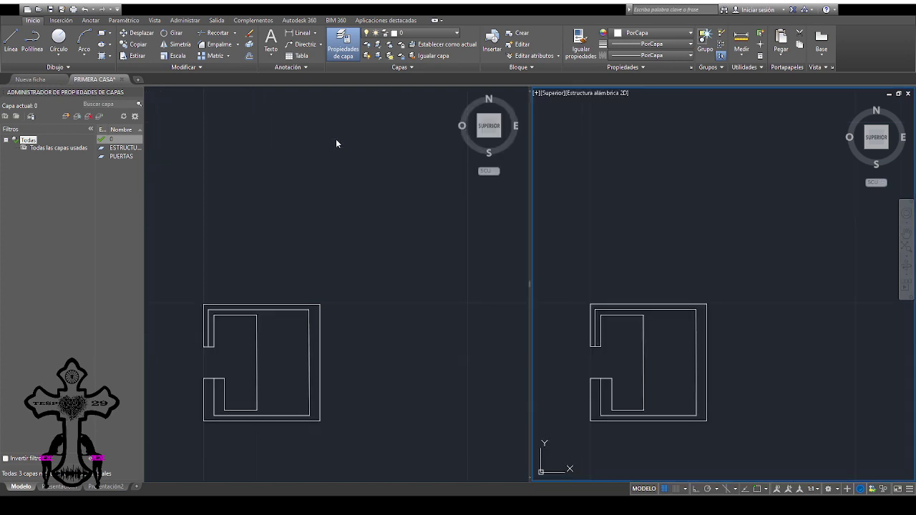
mouse_move(874, 138)
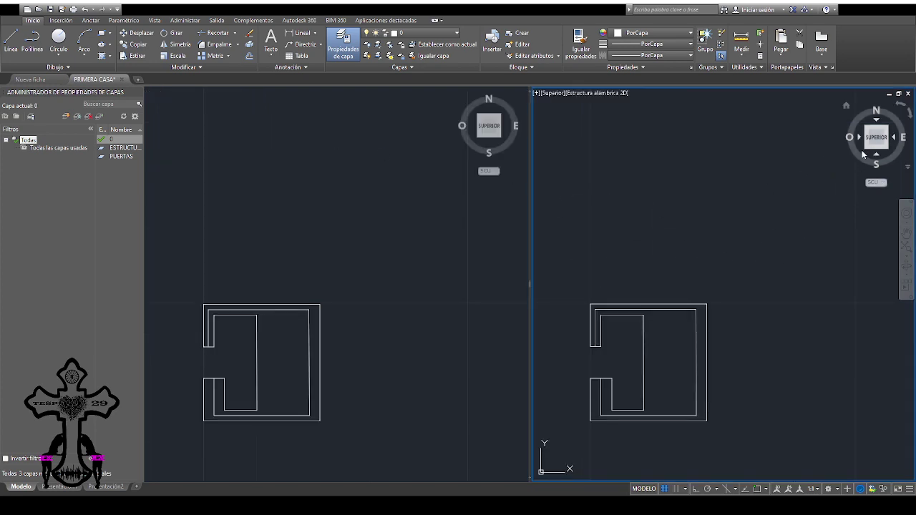
click(865, 147)
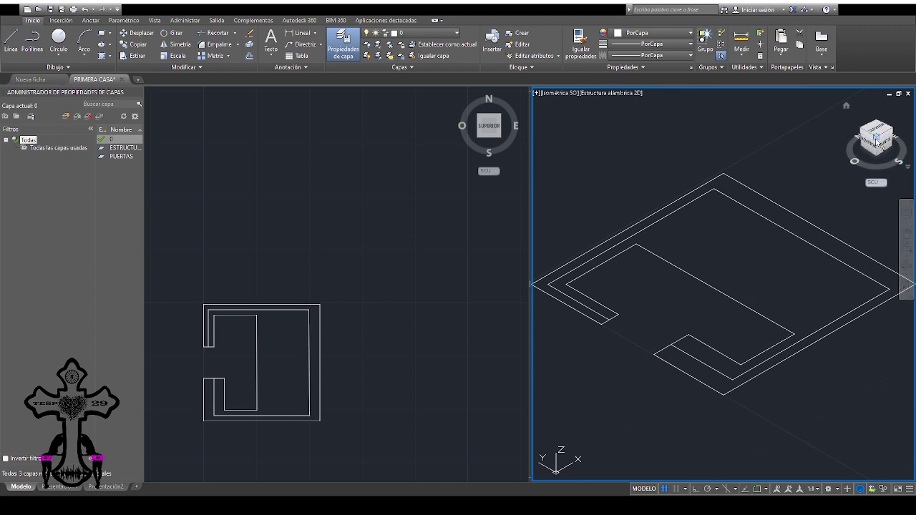
scroll(648, 235, down, 2)
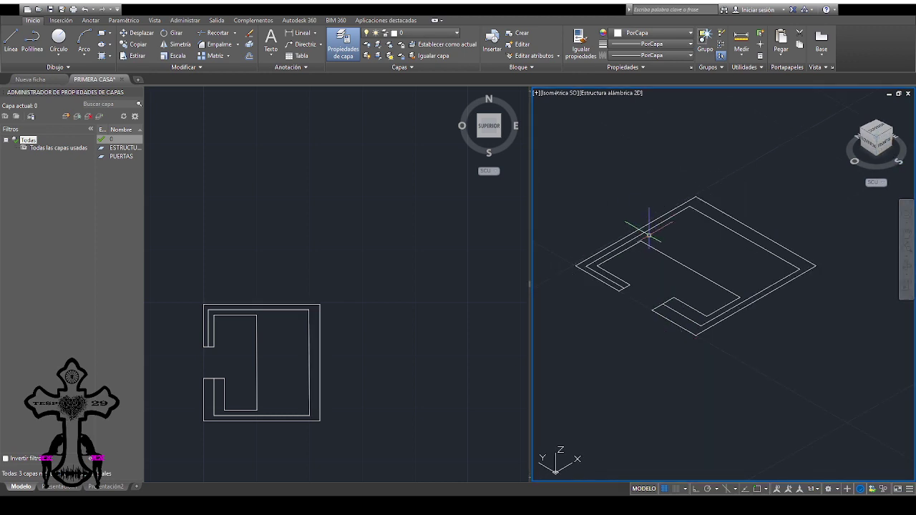
Crossing-select all the plan walls and start the EXT extrude command
drag(701, 161, 776, 180)
drag(851, 406, 561, 146)
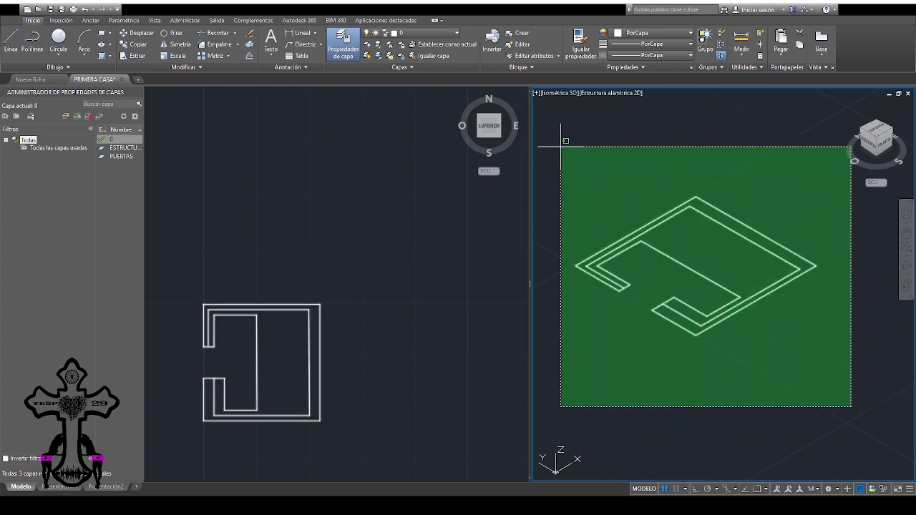
click(561, 146)
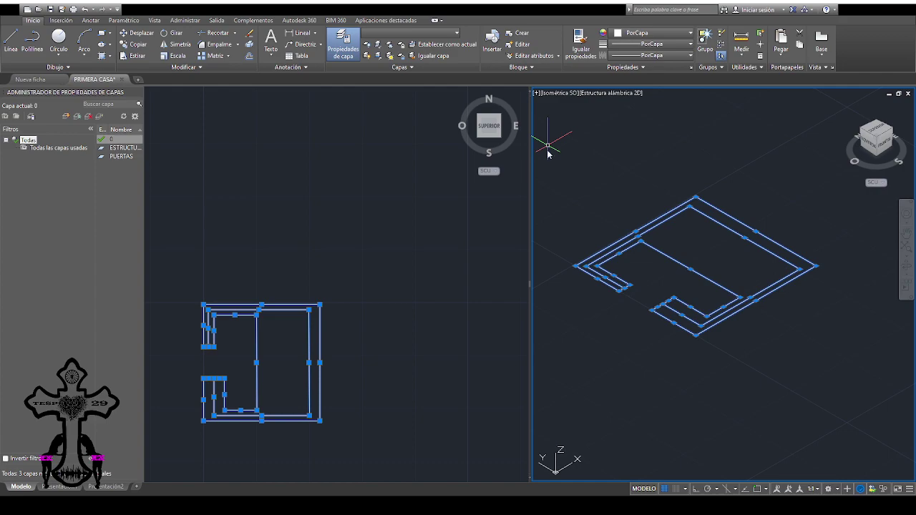
text(ext)
key(Return)
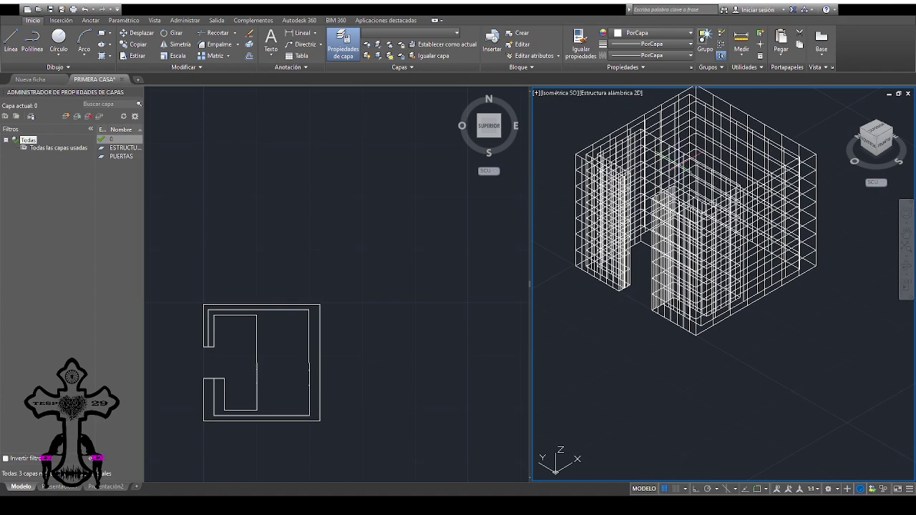
Set the extrusion height, raising the walls into a tall 3D wireframe
click(683, 158)
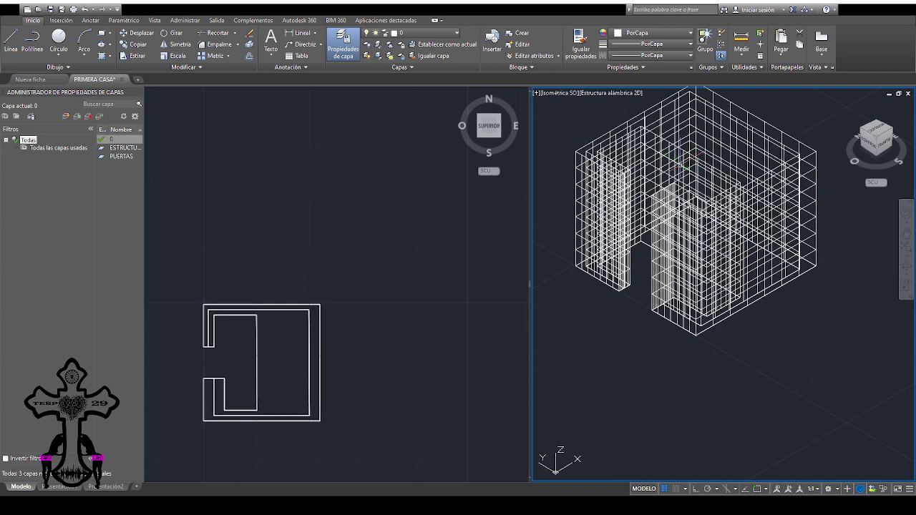
scroll(687, 301, down, 3)
scroll(687, 300, down, 2)
scroll(700, 272, up, 5)
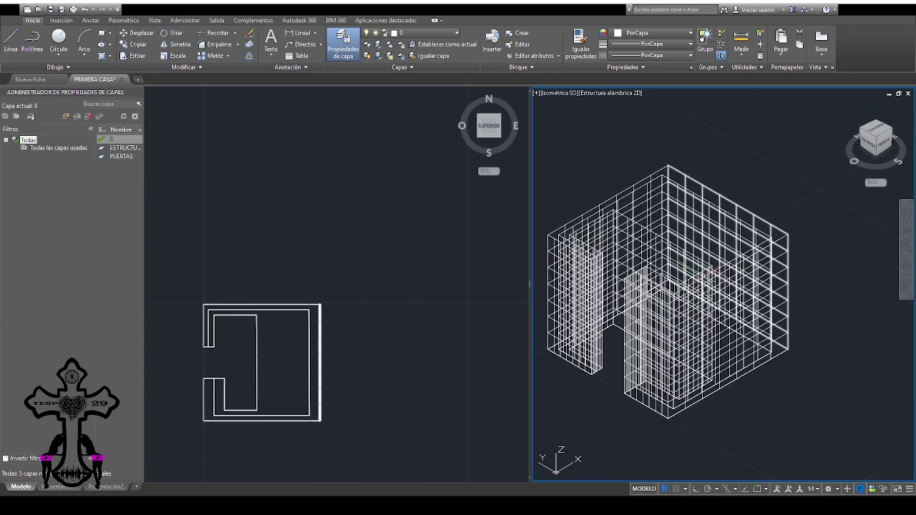
Check the walls from front, left, back, top, then SE, NE, SW, NW isometrics, ending in top view
click(883, 143)
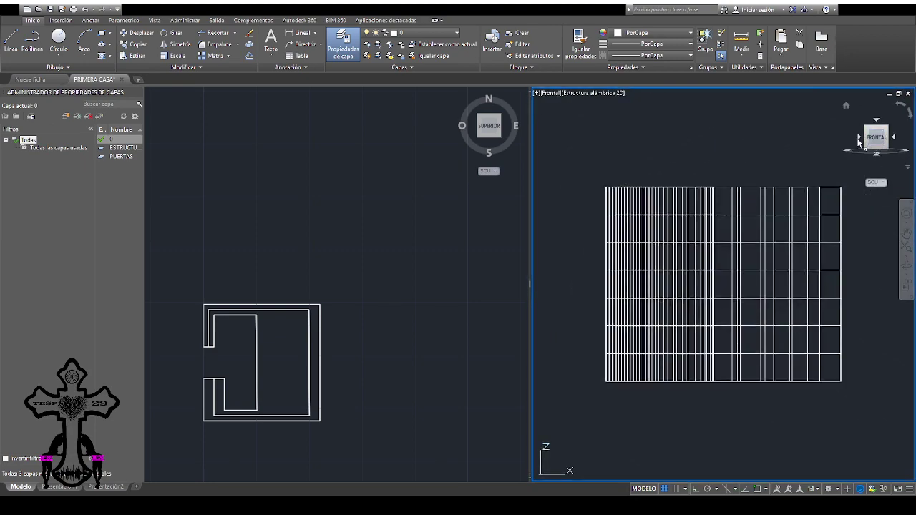
click(858, 139)
click(857, 140)
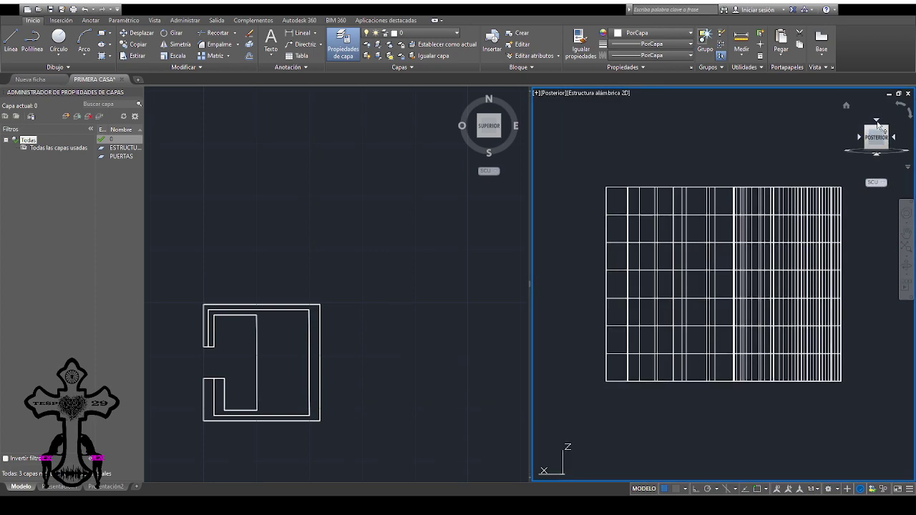
click(877, 122)
click(877, 121)
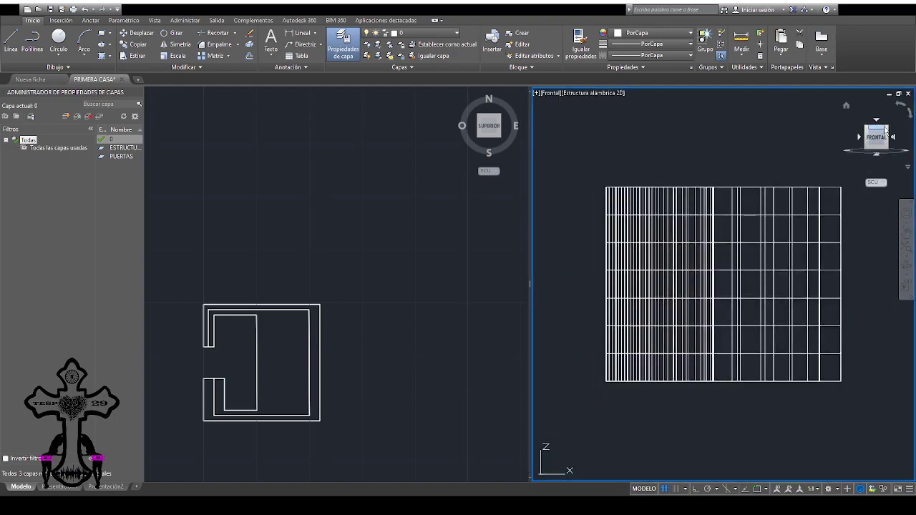
click(891, 135)
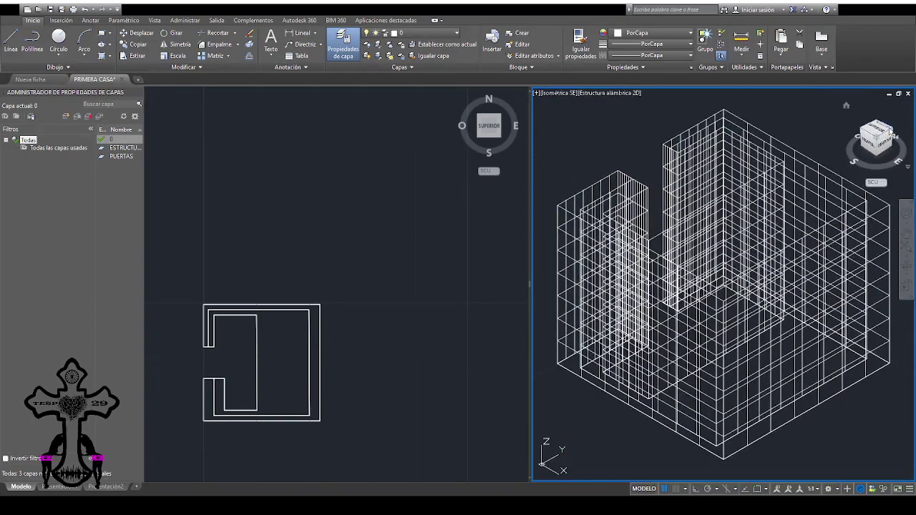
click(892, 132)
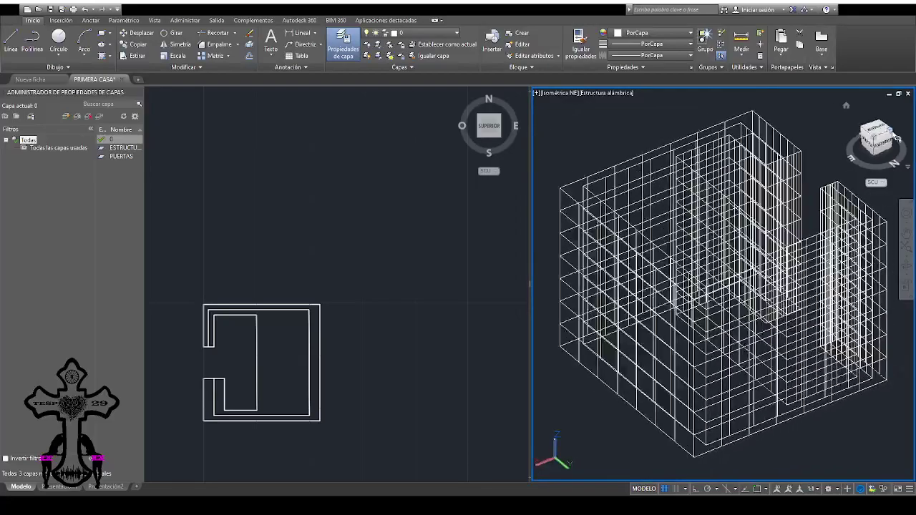
click(864, 150)
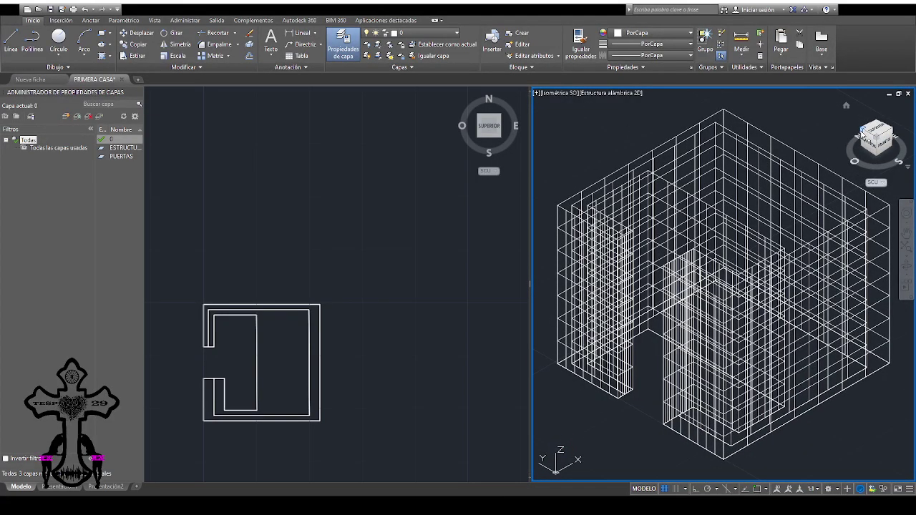
click(861, 132)
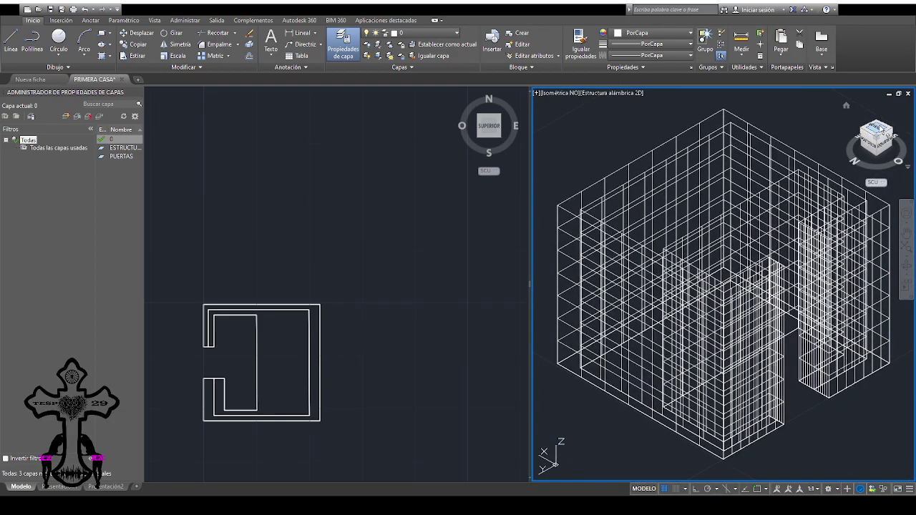
click(882, 132)
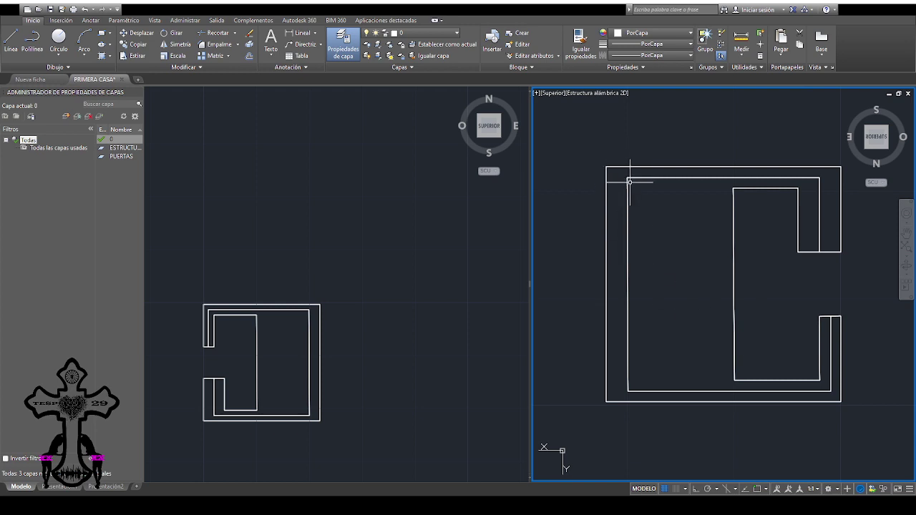
Window-select the inner wall outlines in top view and inspect them from NE and NW isometrics
click(623, 173)
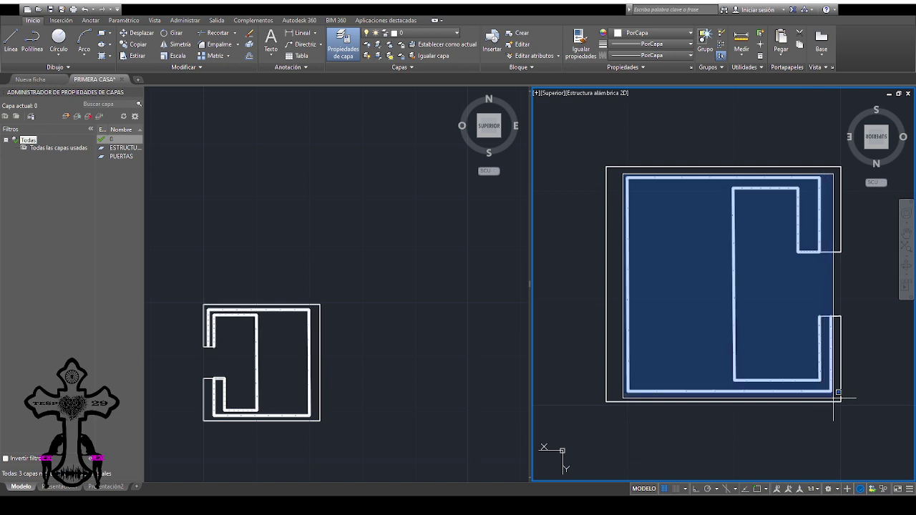
click(834, 396)
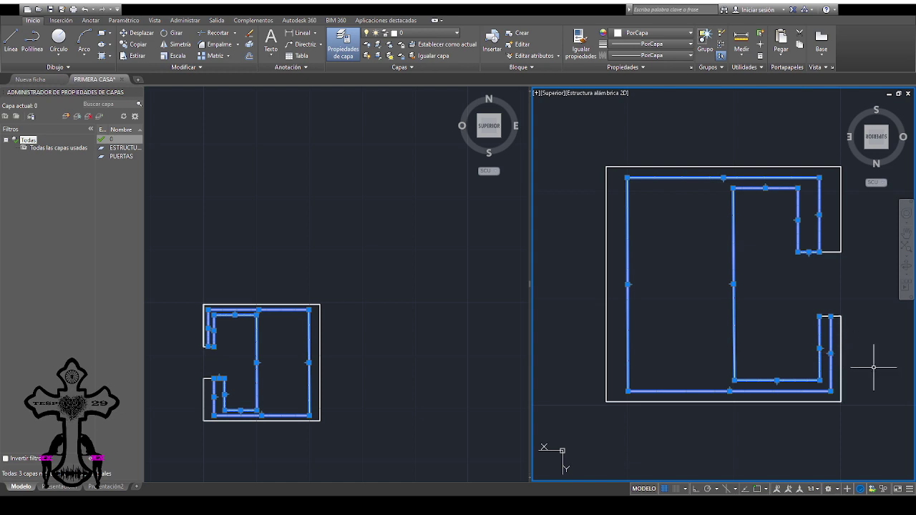
mouse_move(876, 138)
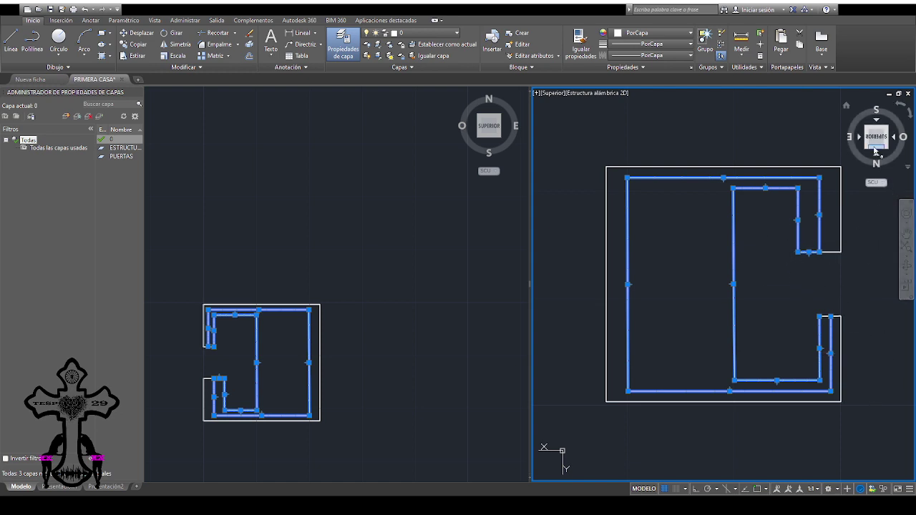
click(867, 152)
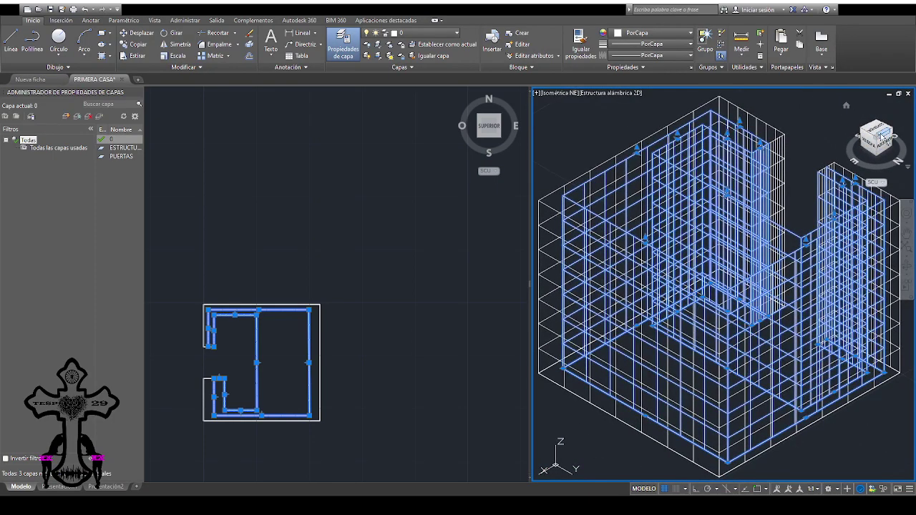
click(893, 136)
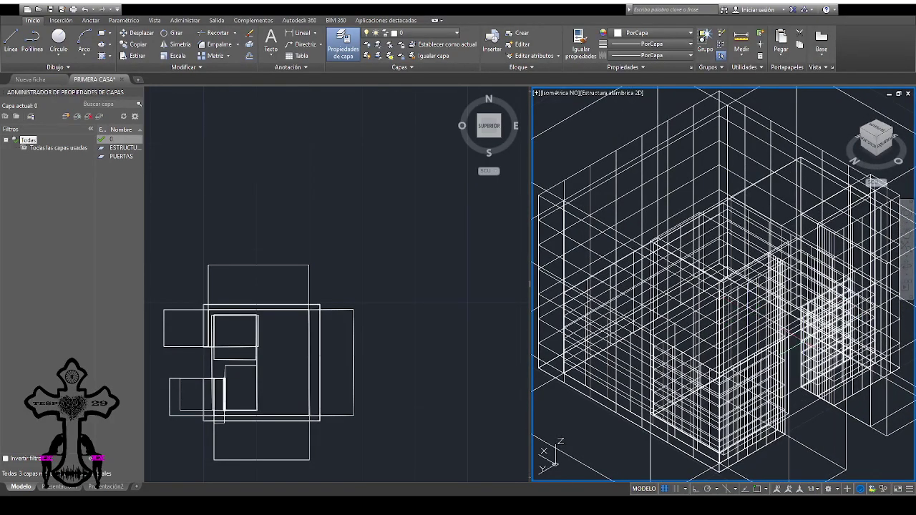
Return the right view to top and undo the two stray overlapping rectangles
scroll(746, 312, down, 3)
scroll(746, 312, down, 2)
scroll(806, 350, up, 6)
scroll(805, 350, down, 3)
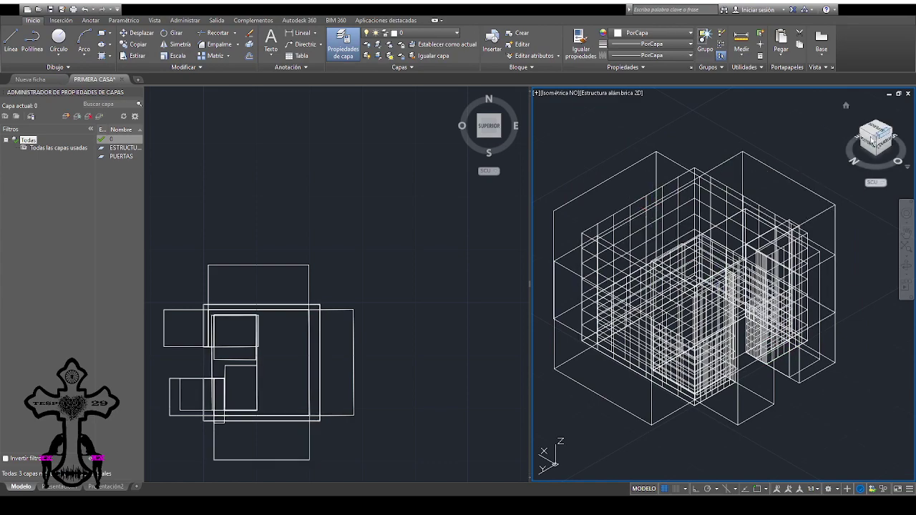
click(874, 133)
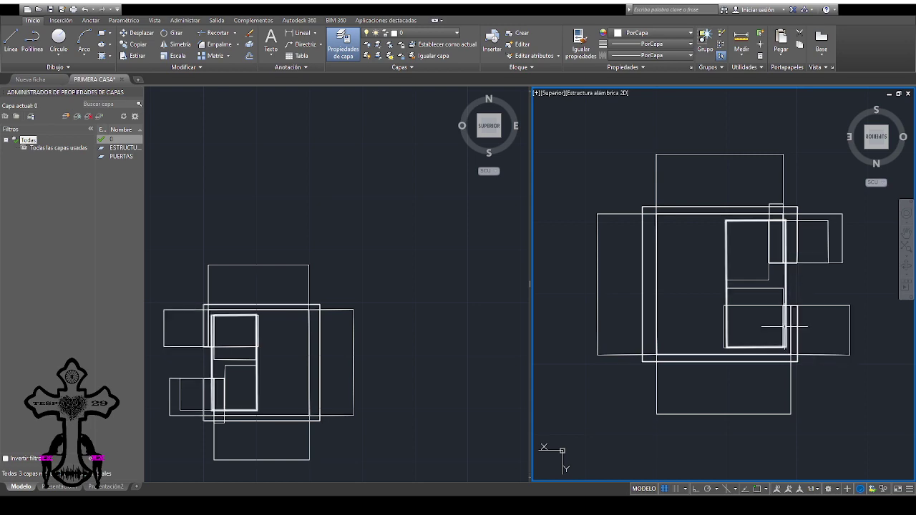
key(ctrl+z)
key(ctrl+z)
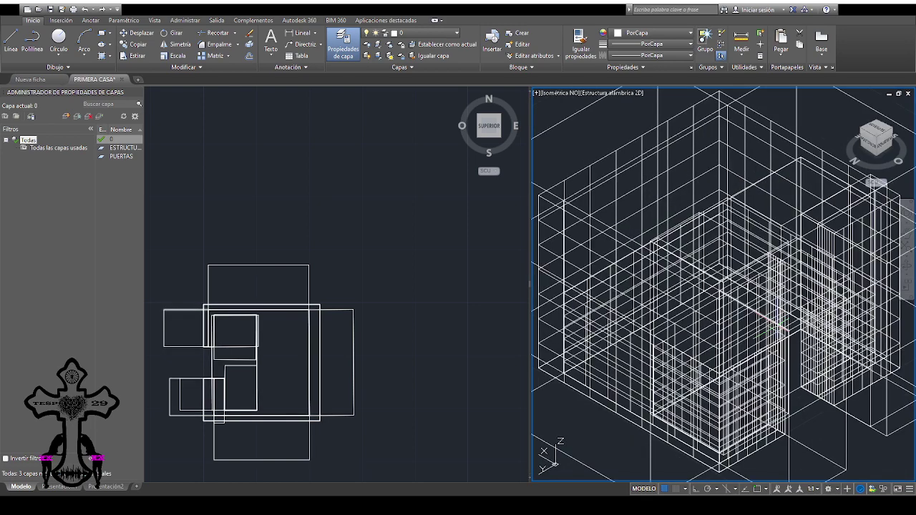
key(ctrl+z)
key(ctrl+z)
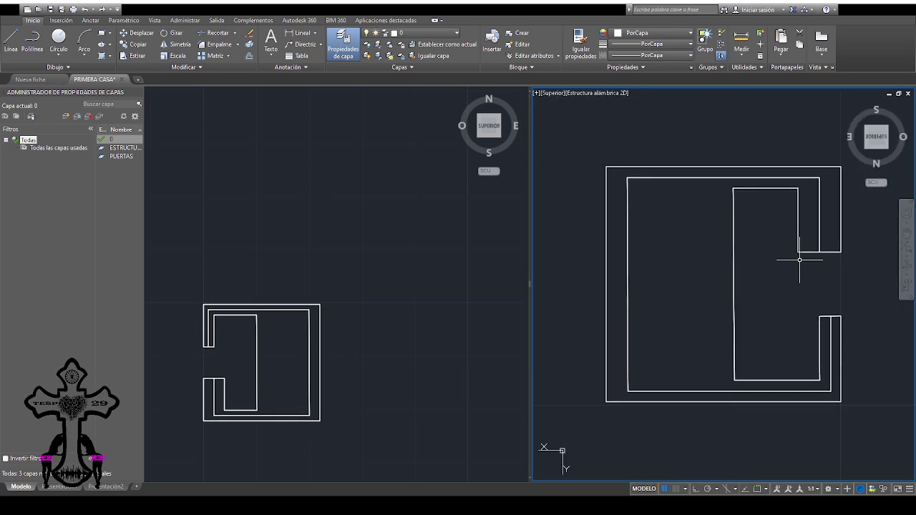
Redo three steps to bring back the extruded 3D walls
key(ctrl+y)
key(ctrl+y)
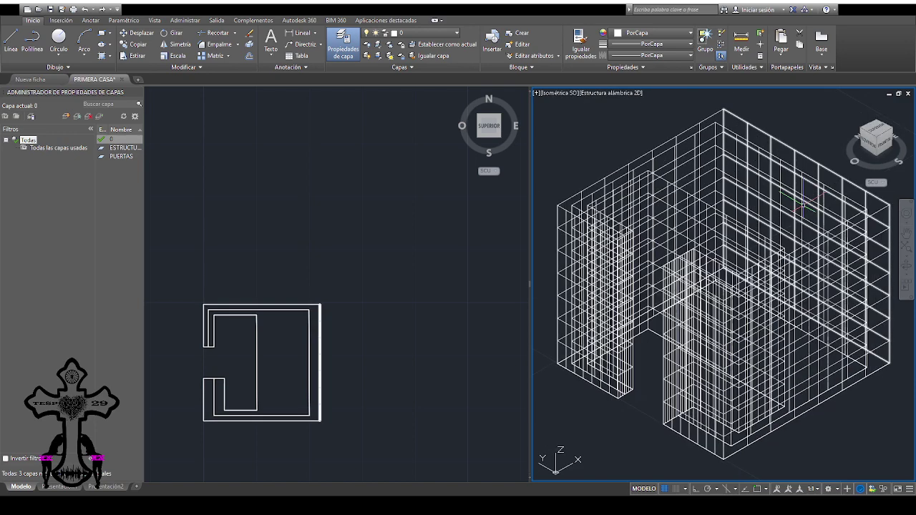
key(ctrl+y)
key(ctrl+y)
key(ctrl+y)
key(ctrl+y)
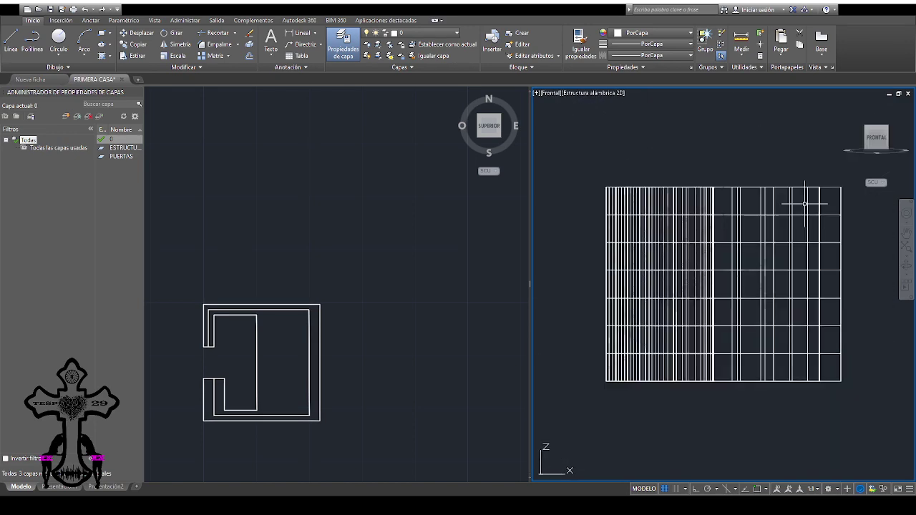
key(ctrl+y)
Revert to the flat outline and window-select the wall polylines in top view
key(ctrl+y)
key(ctrl+y)
key(ctrl+y)
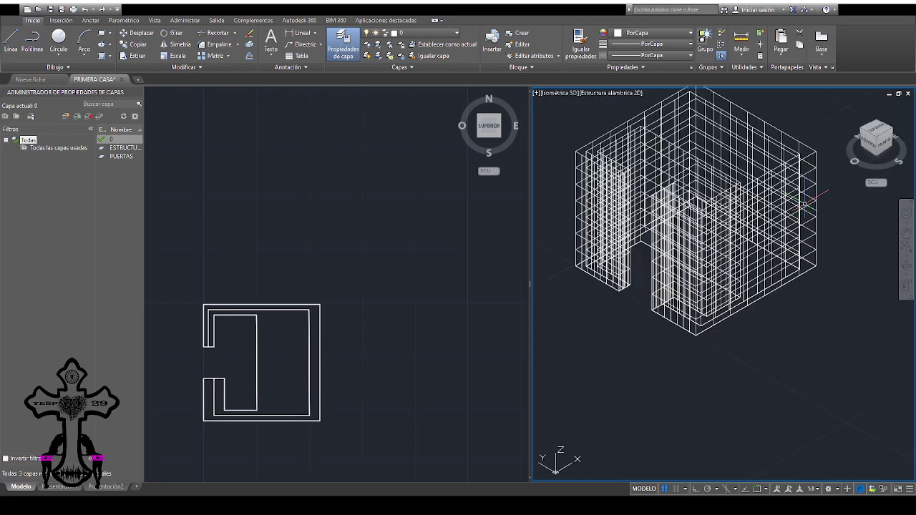
key(ctrl+y)
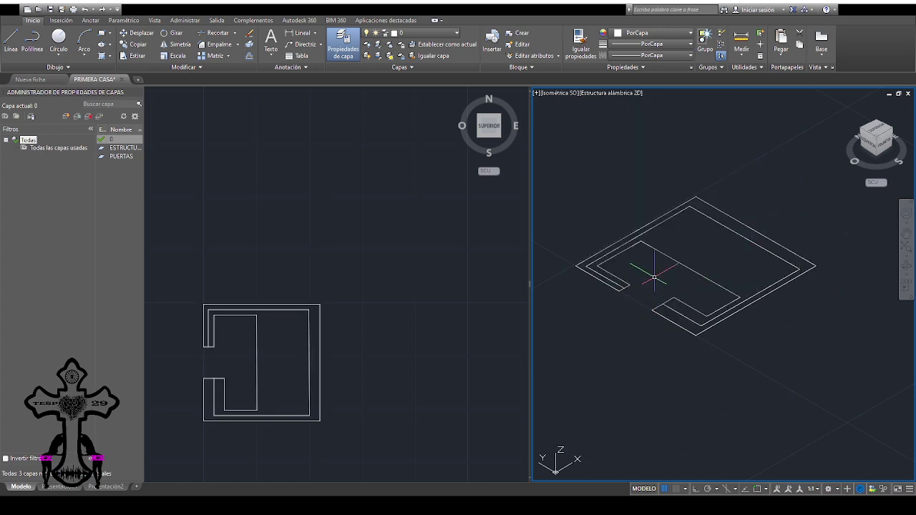
mouse_move(877, 138)
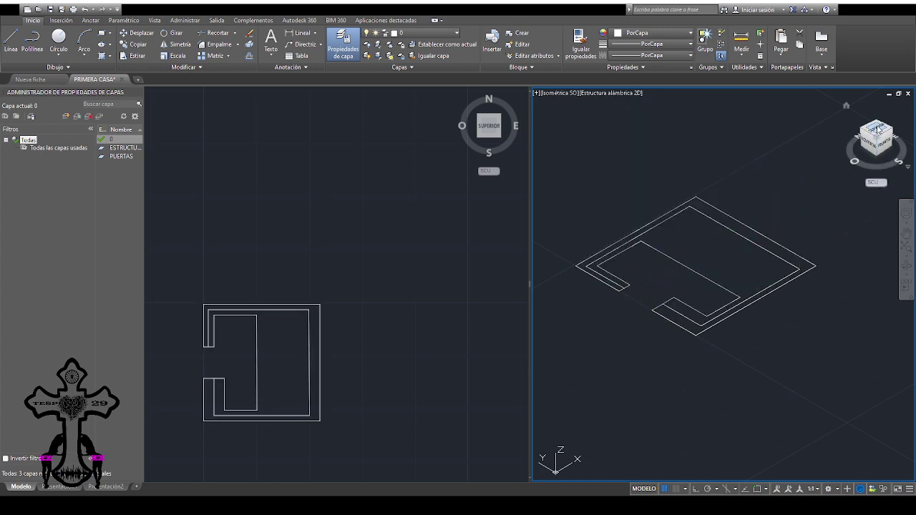
click(877, 129)
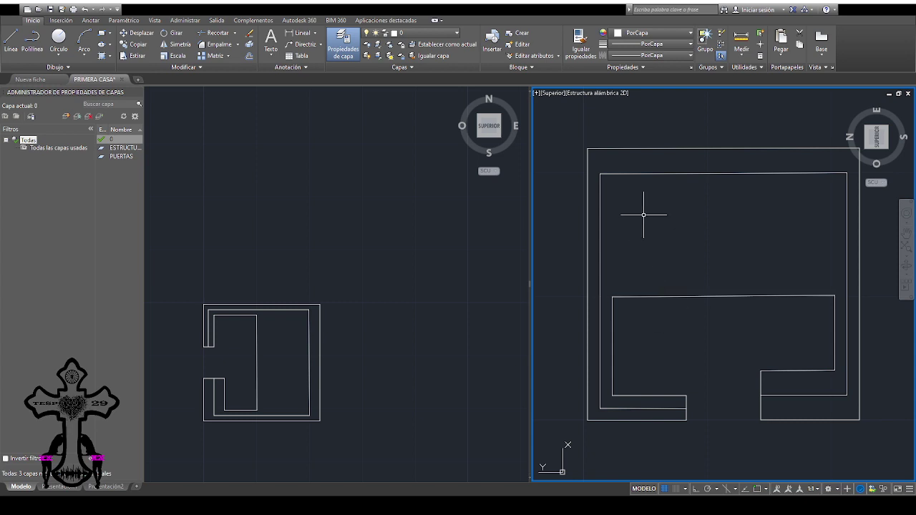
click(594, 164)
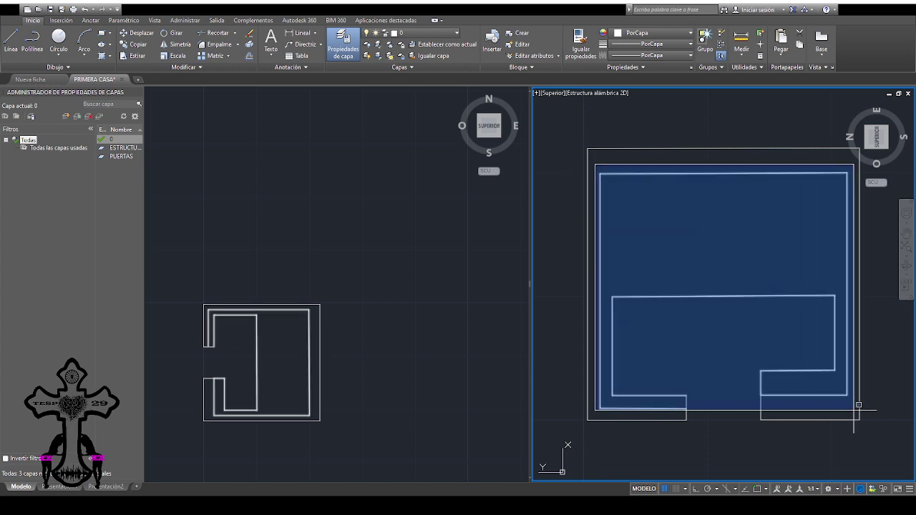
click(852, 412)
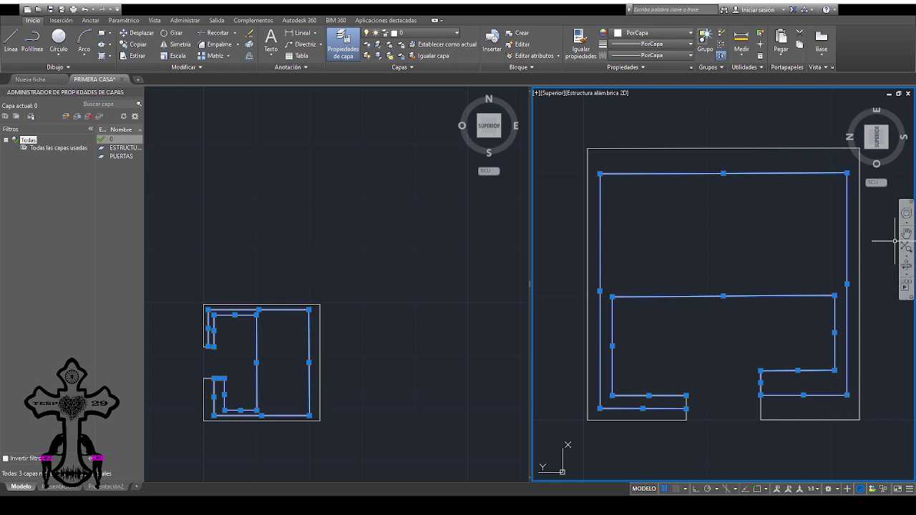
mouse_move(875, 136)
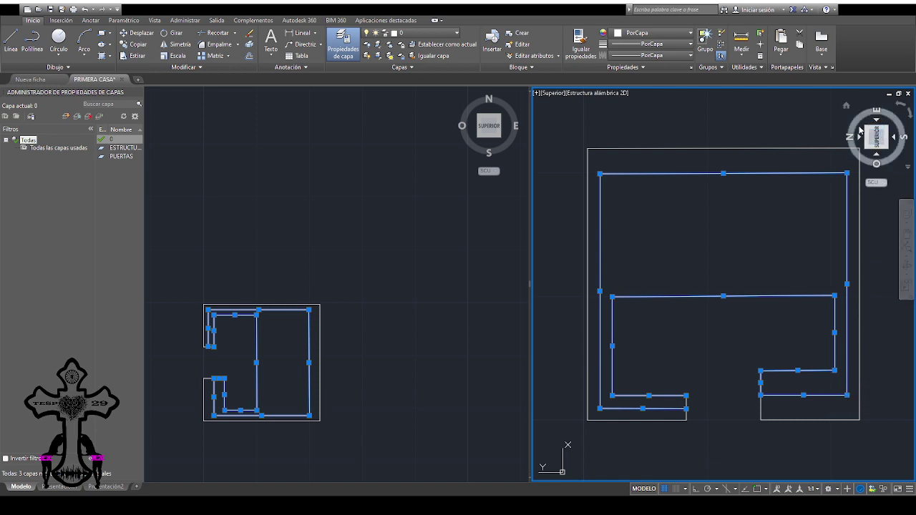
Orbit through NE, NW and SW isometric views and extrude the selected outlines
click(869, 128)
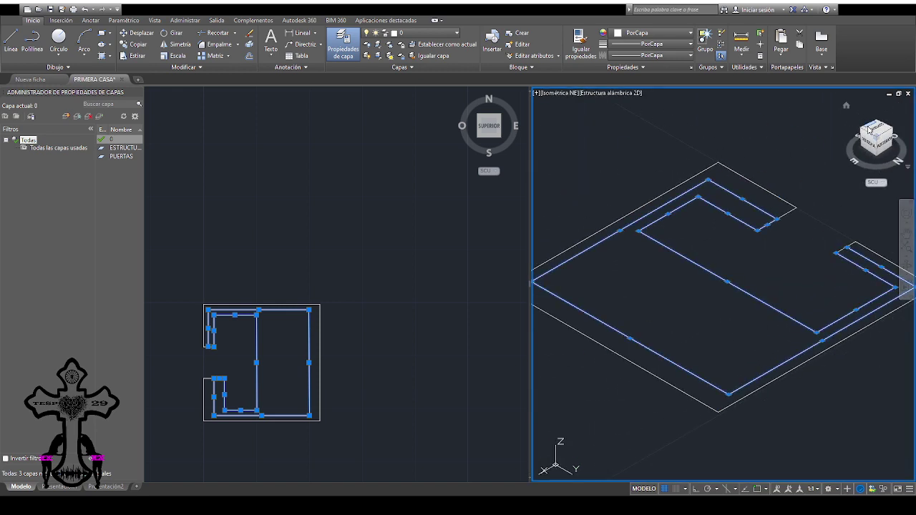
click(889, 134)
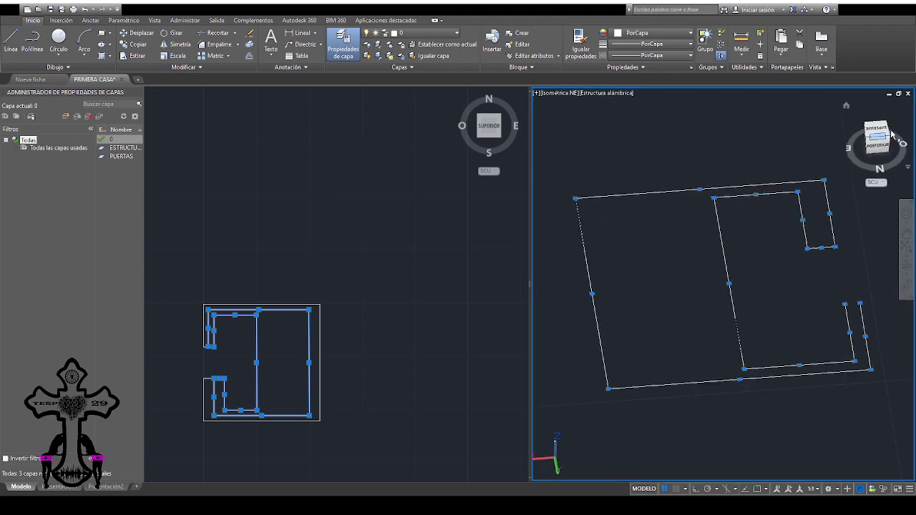
click(887, 141)
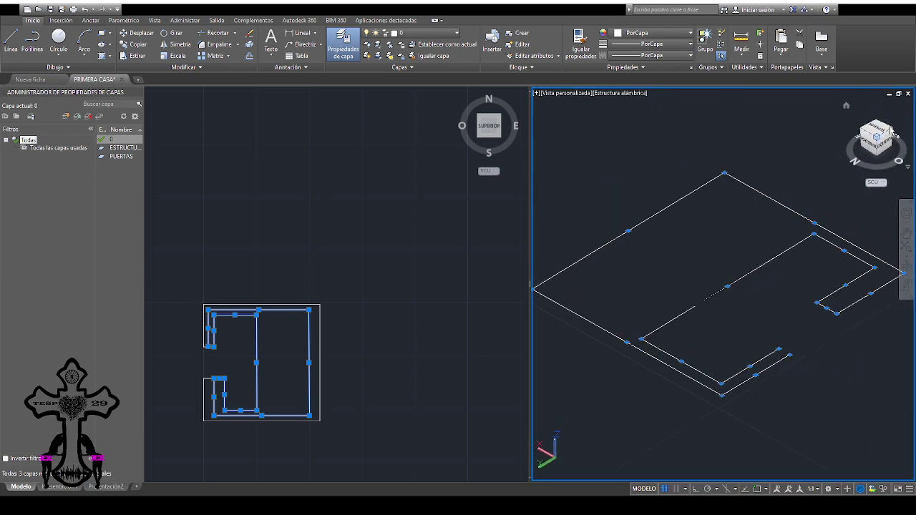
click(892, 134)
click(892, 134)
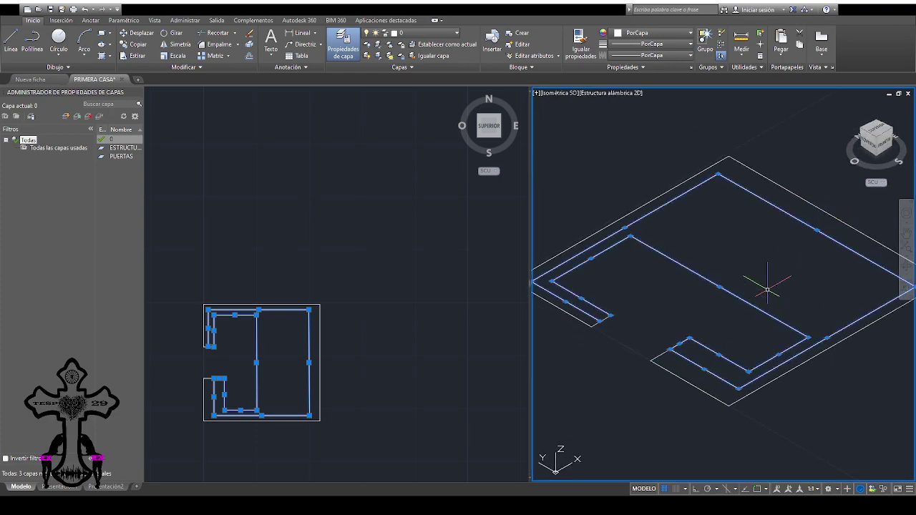
key(Return)
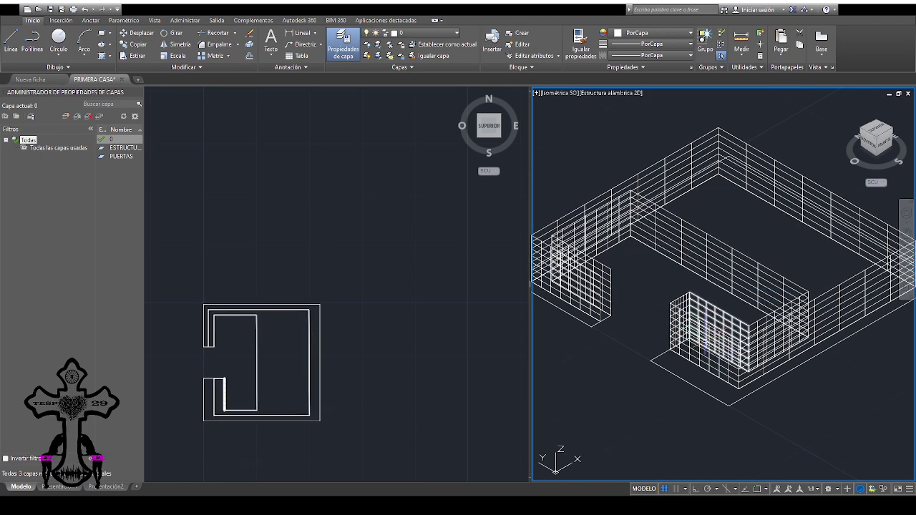
click(708, 335)
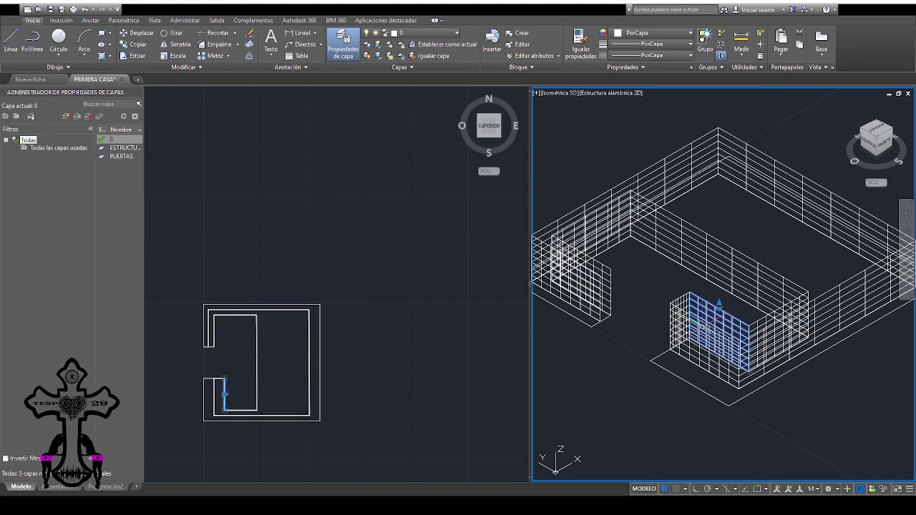
scroll(740, 329, up, 4)
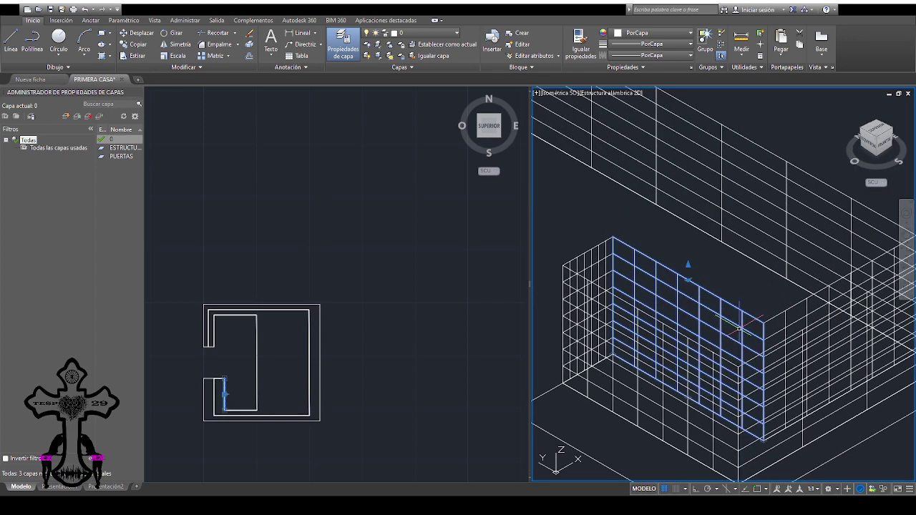
scroll(739, 329, up, 4)
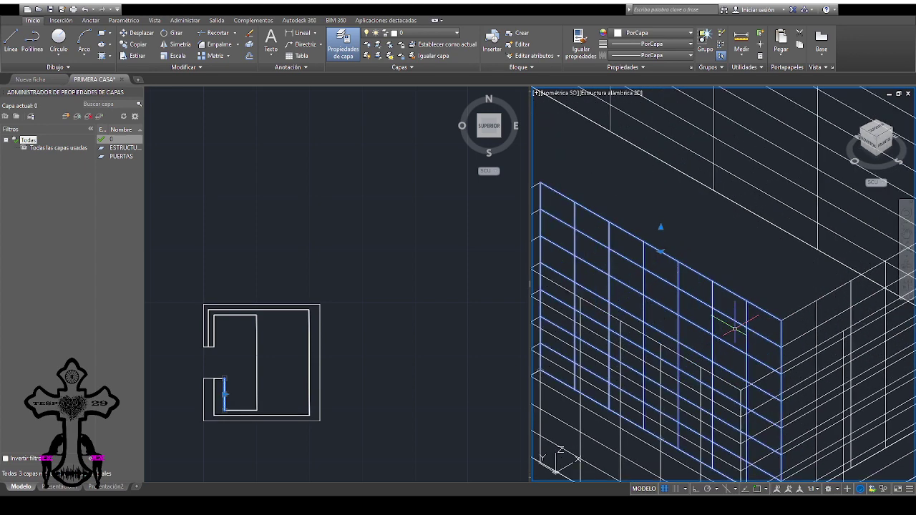
scroll(642, 404, down, 5)
click(628, 408)
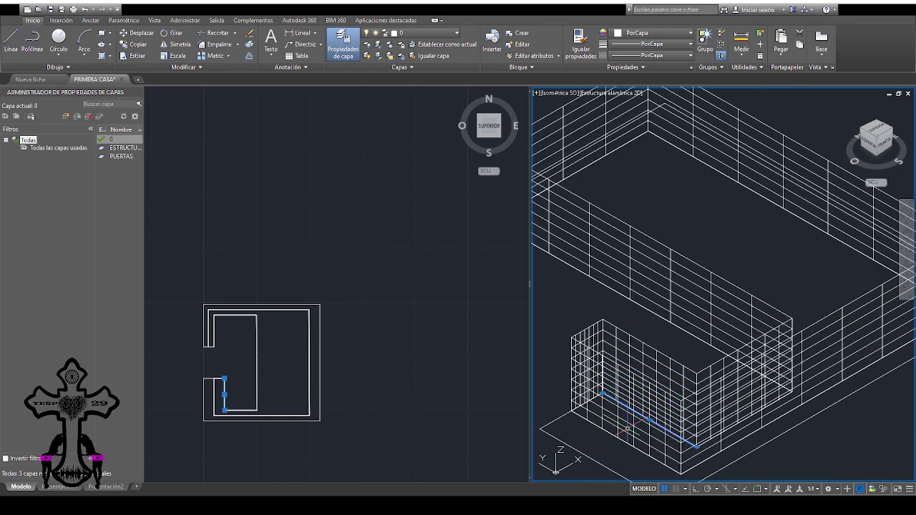
click(626, 433)
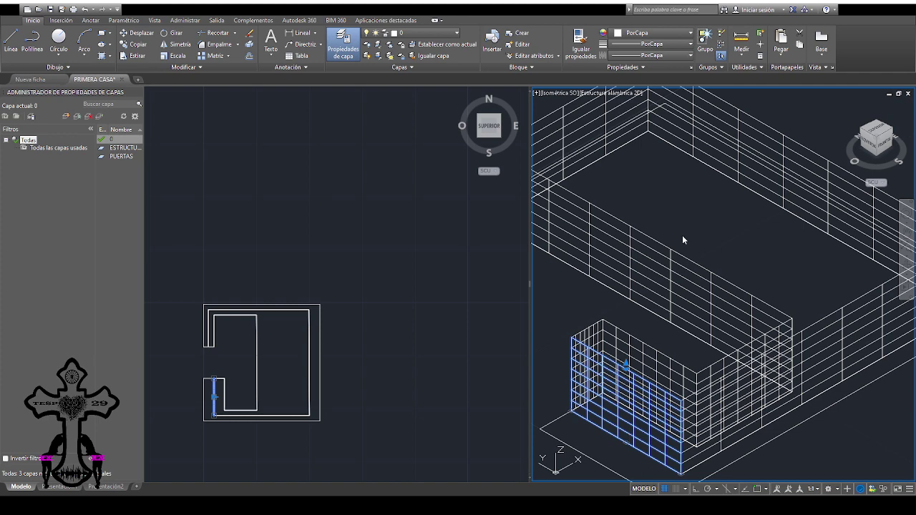
scroll(617, 433, down, 2)
scroll(617, 433, down, 2)
click(616, 433)
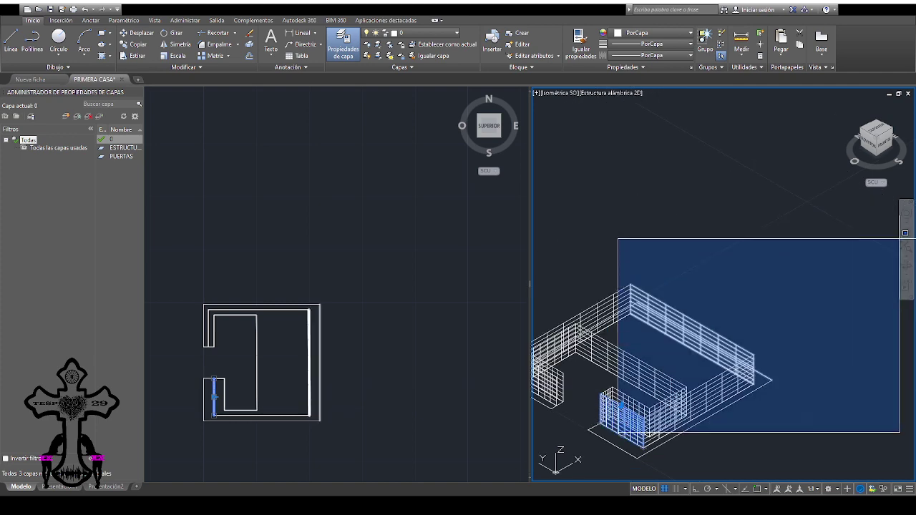
key(Escape)
click(905, 237)
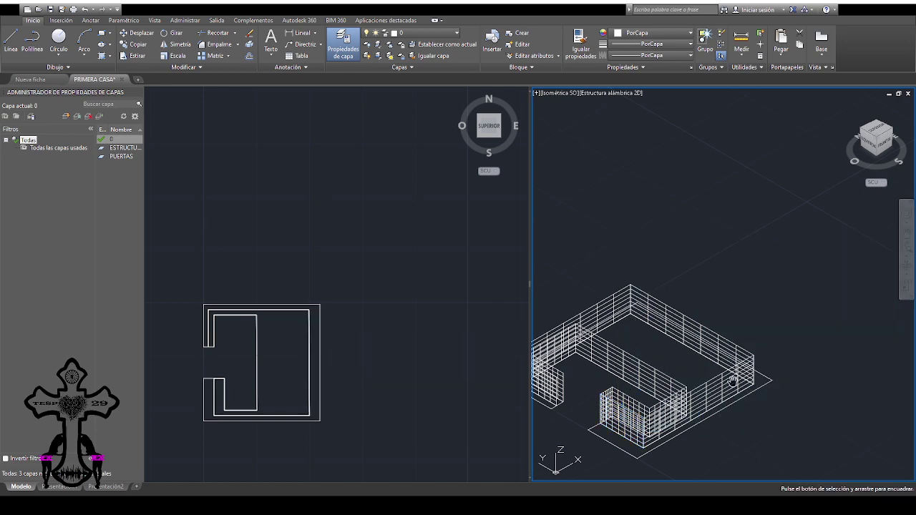
mouse_move(733, 380)
mouse_down()
mouse_move(826, 348)
mouse_move(817, 312)
mouse_up()
scroll(818, 313, up, 2)
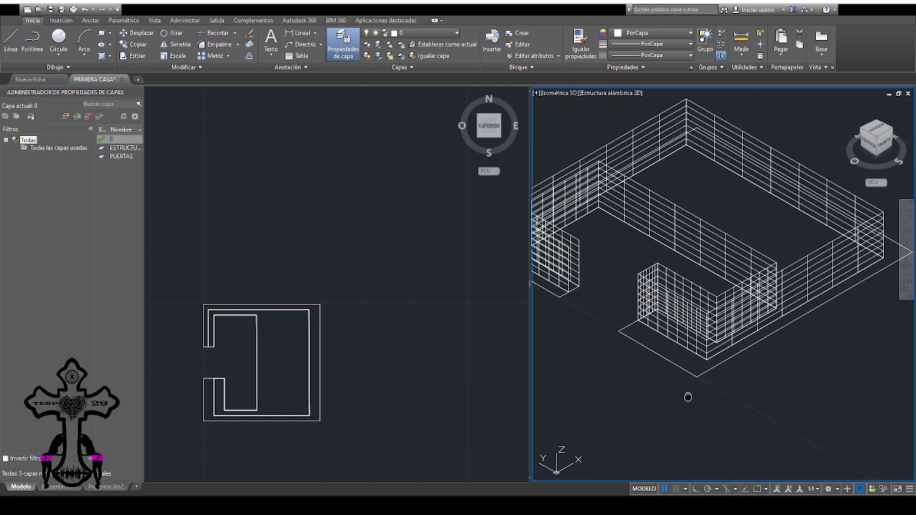
drag(687, 396, 731, 402)
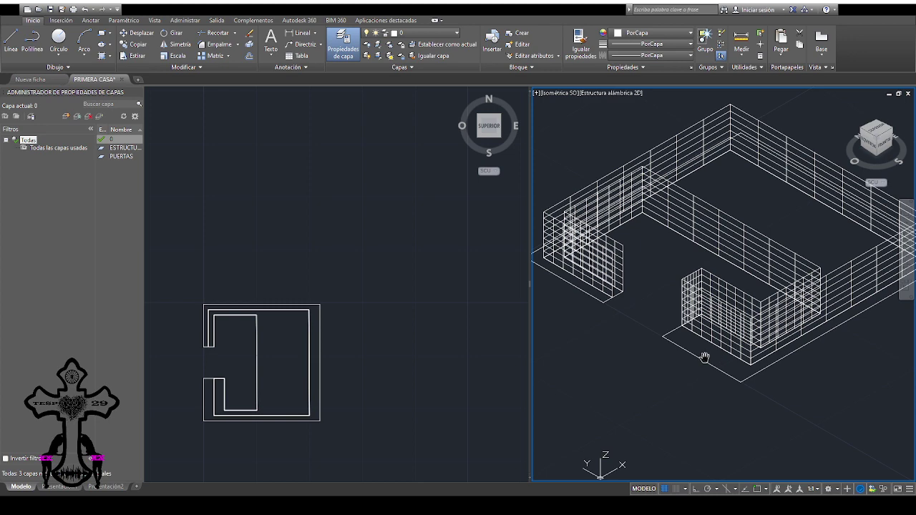
scroll(691, 361, up, 2)
scroll(729, 342, up, 1)
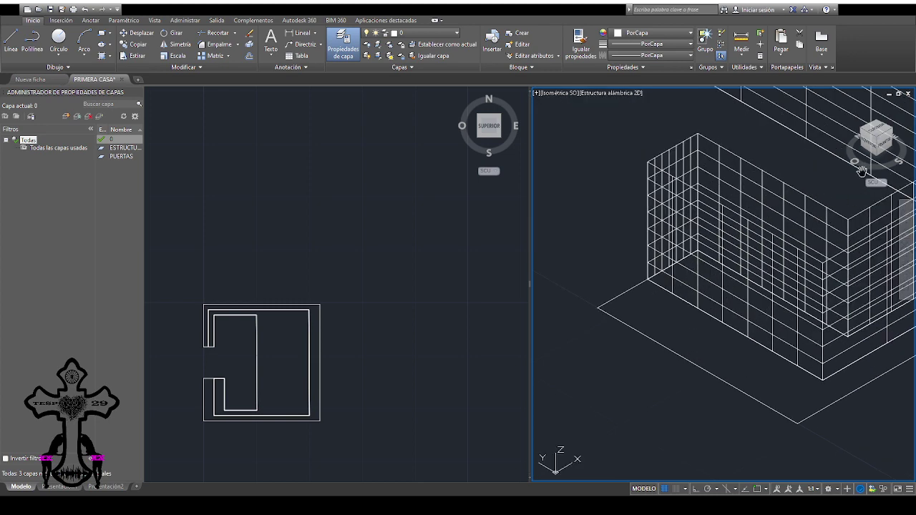
scroll(772, 335, up, 2)
scroll(712, 366, down, 2)
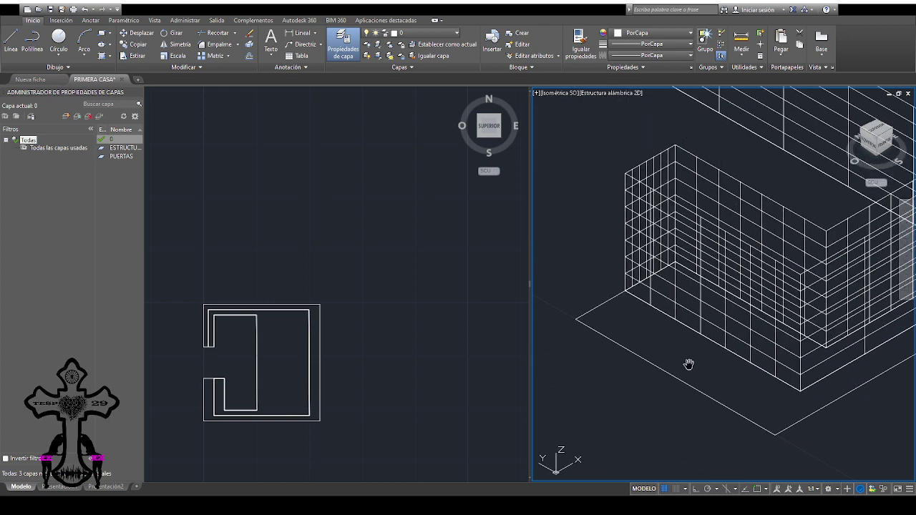
click(881, 130)
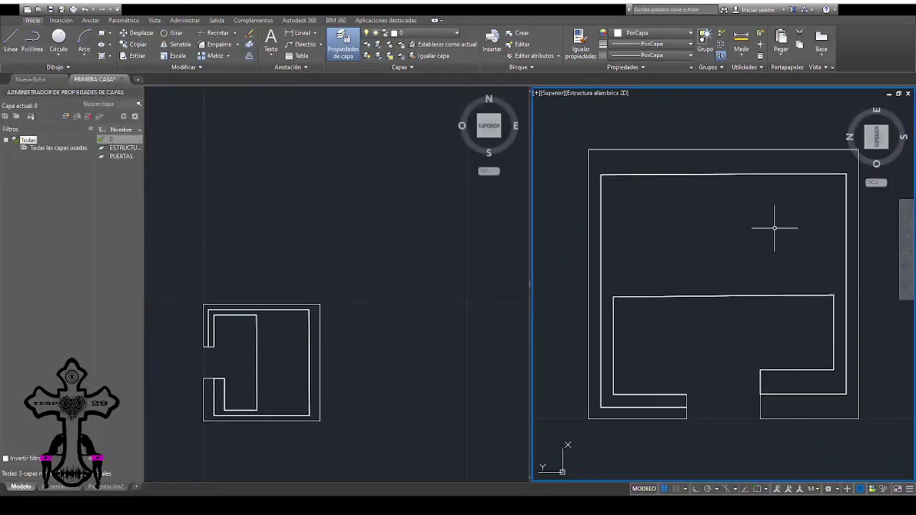
Pick the top, left and right outer boundary lines, clearing the selection between attempts
click(588, 149)
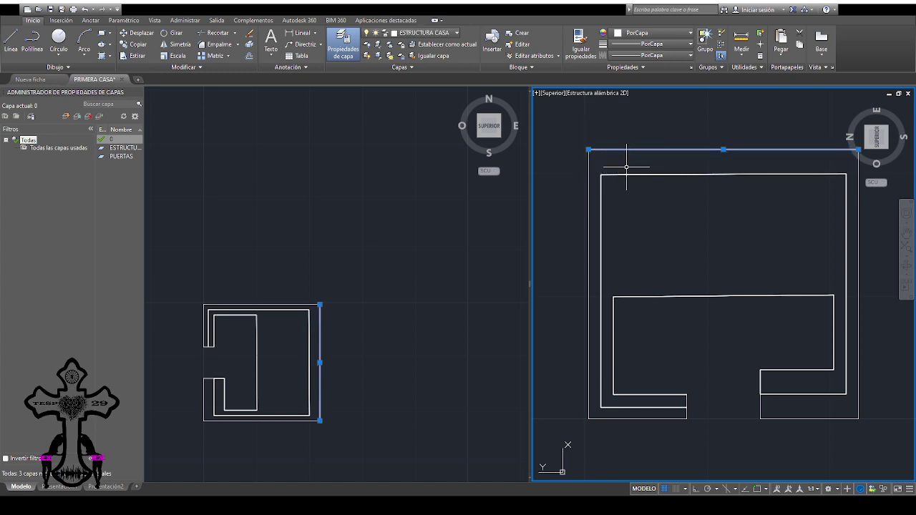
key(Escape)
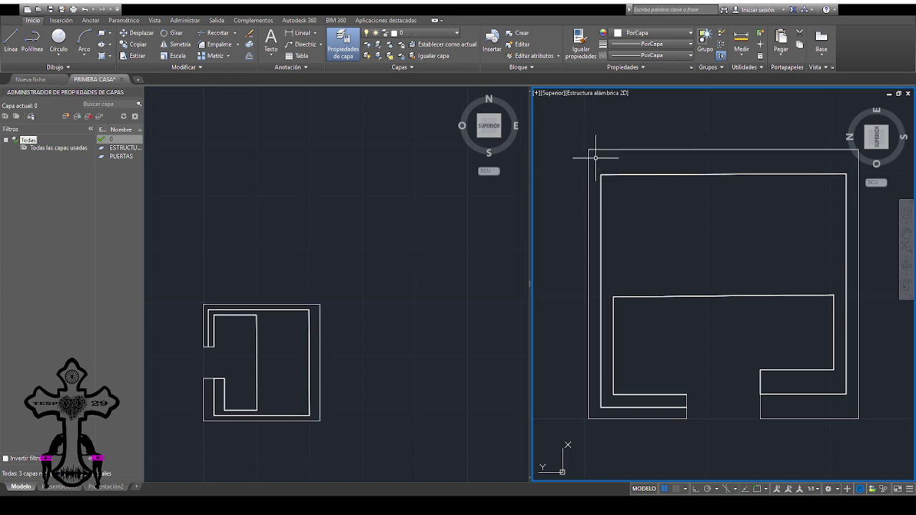
drag(600, 149, 596, 435)
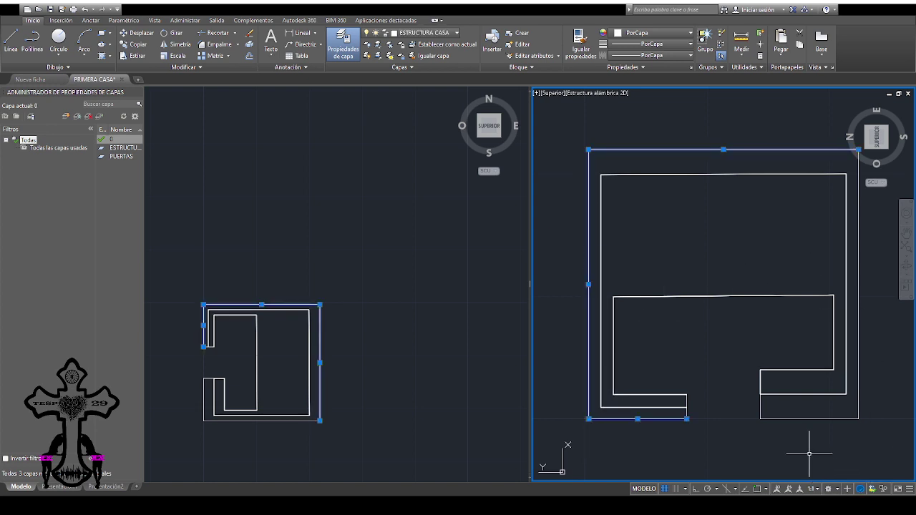
mouse_move(804, 447)
mouse_down()
mouse_move(848, 408)
mouse_move(878, 369)
mouse_move(892, 327)
mouse_move(907, 323)
mouse_move(899, 327)
mouse_up()
key(Escape)
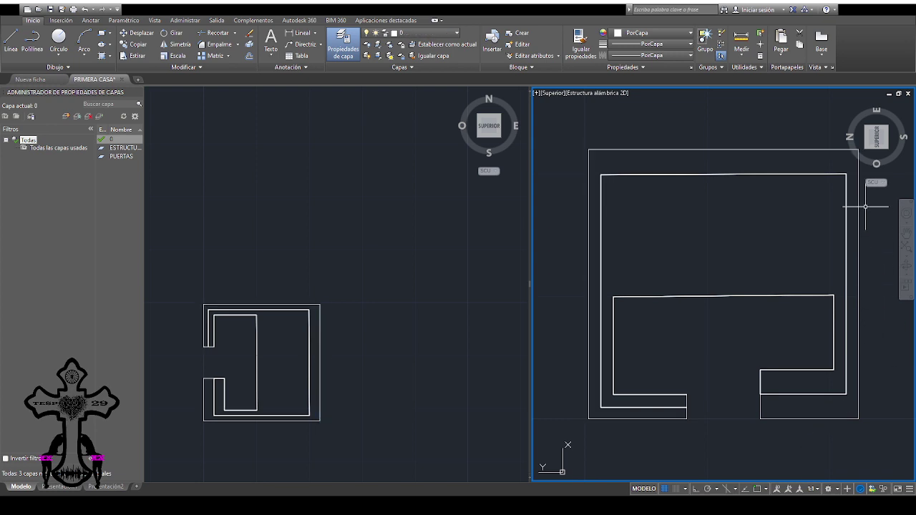
click(858, 221)
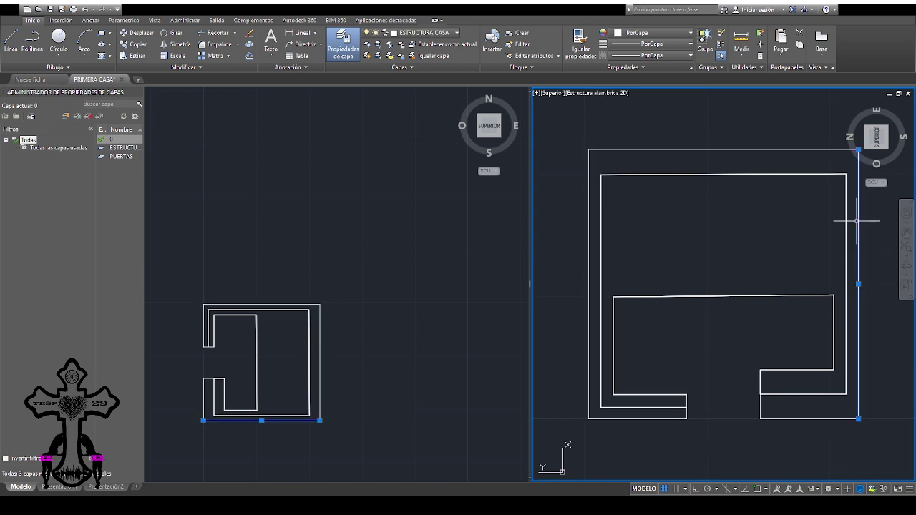
click(819, 149)
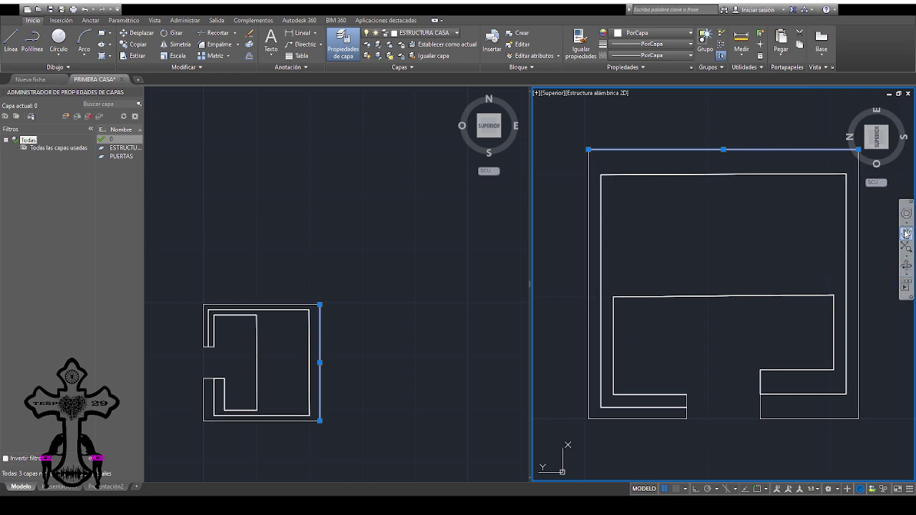
Tilt the right viewport out of plan, past the Left elevation, to the southwest isometric
click(884, 146)
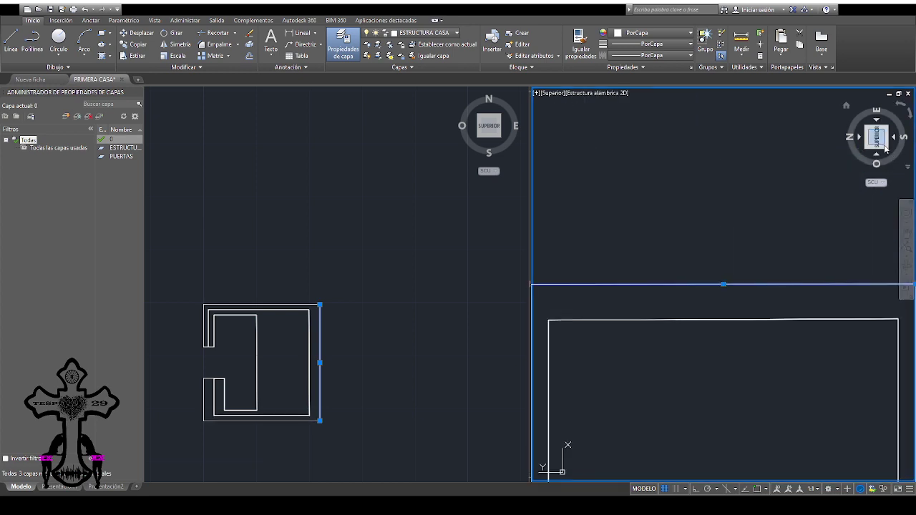
click(885, 150)
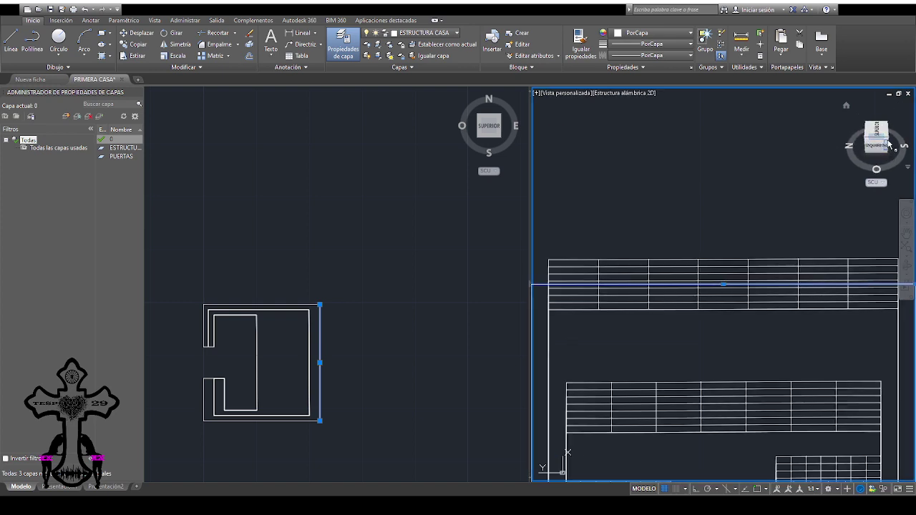
scroll(815, 311, down, 5)
scroll(830, 378, up, 4)
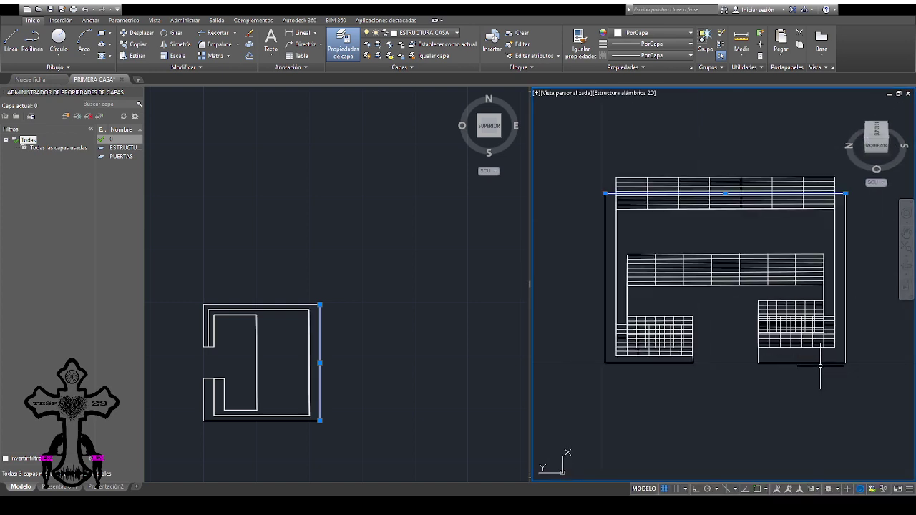
scroll(819, 365, up, 3)
scroll(801, 362, down, 3)
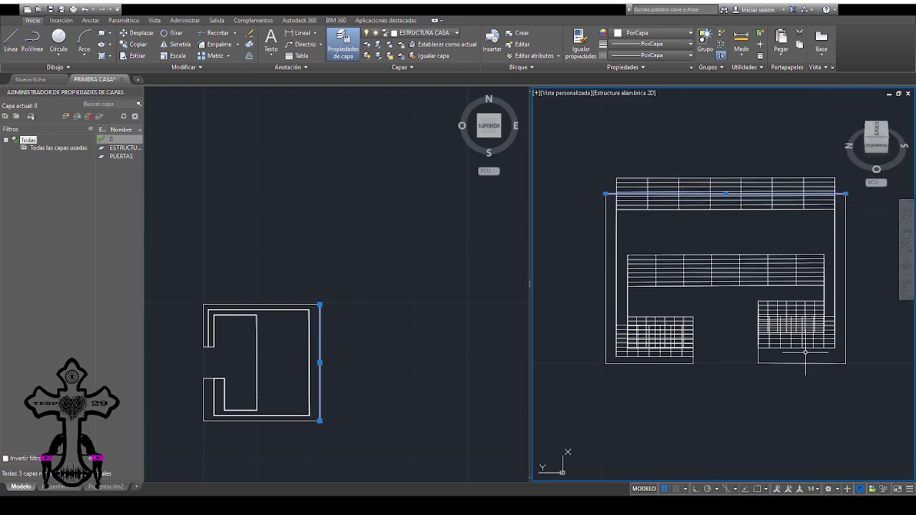
key(Escape)
scroll(718, 325, down, 2)
scroll(721, 314, up, 4)
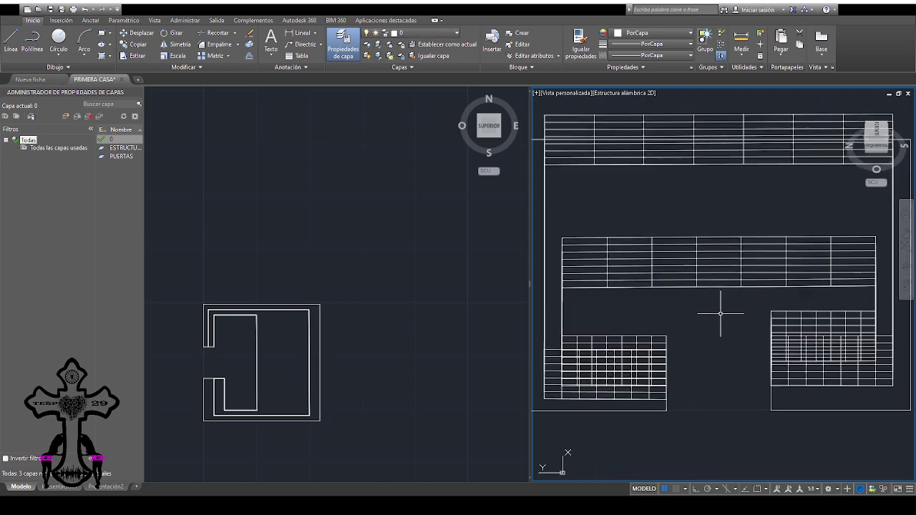
click(878, 158)
mouse_move(876, 139)
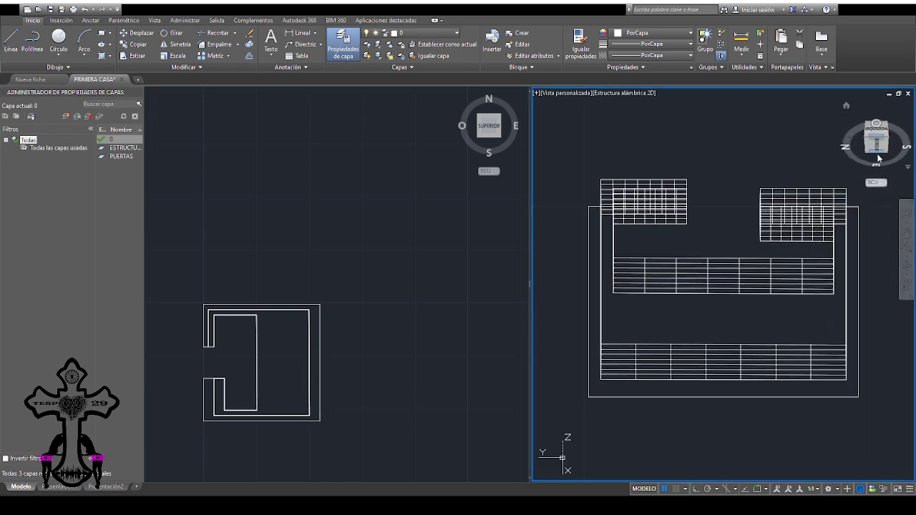
click(877, 138)
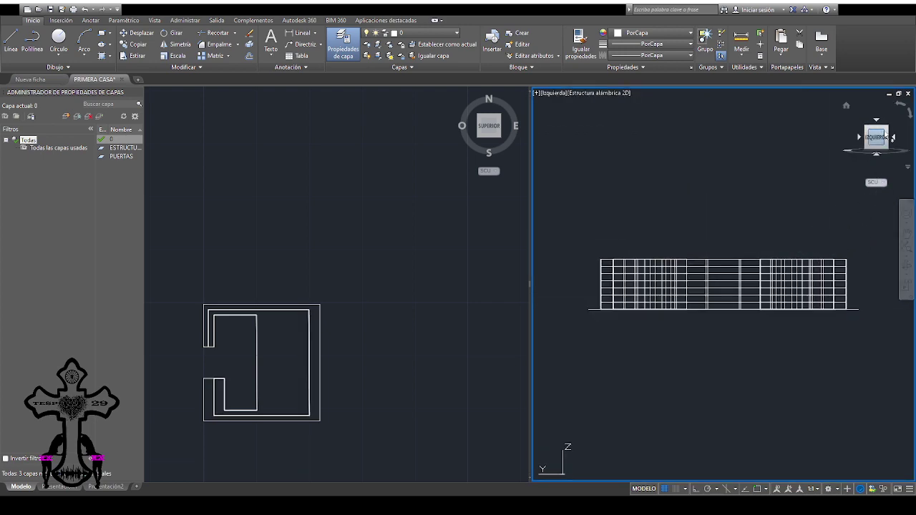
click(885, 131)
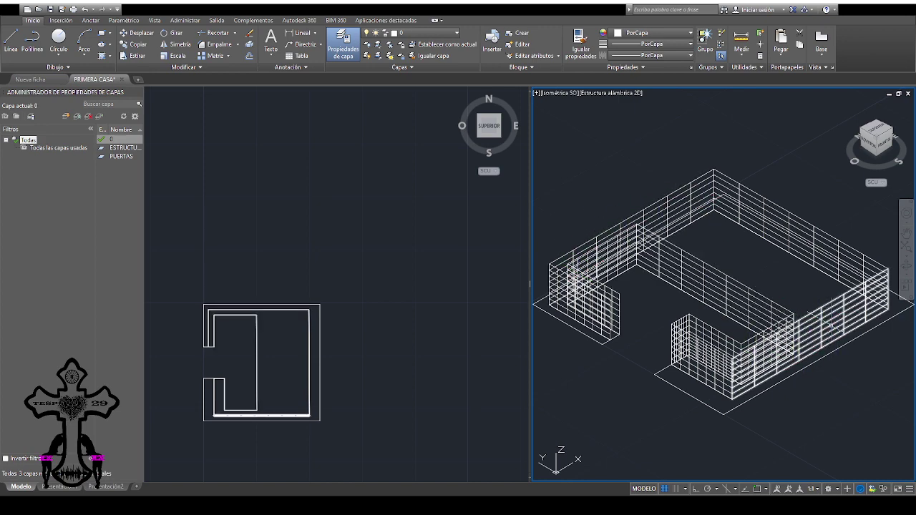
Stretch the short front-left wall higher by dragging its top grip upward
scroll(712, 365, up, 2)
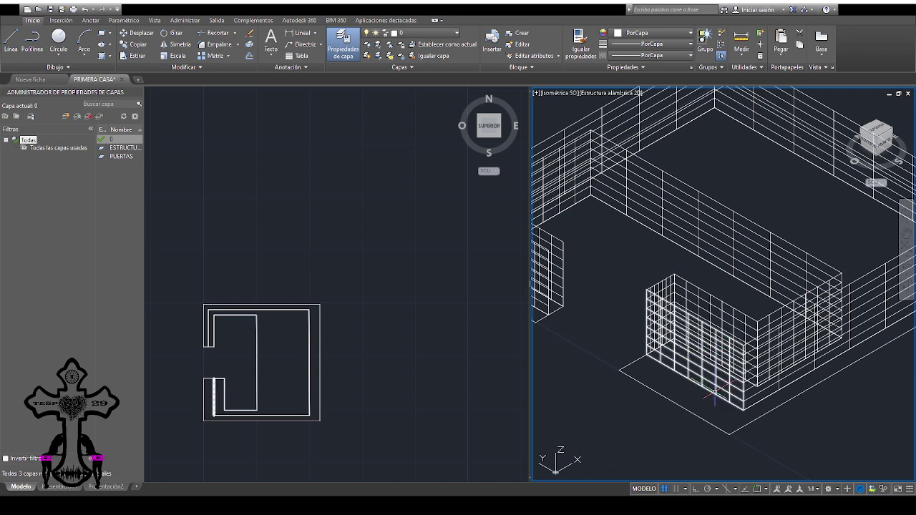
click(714, 392)
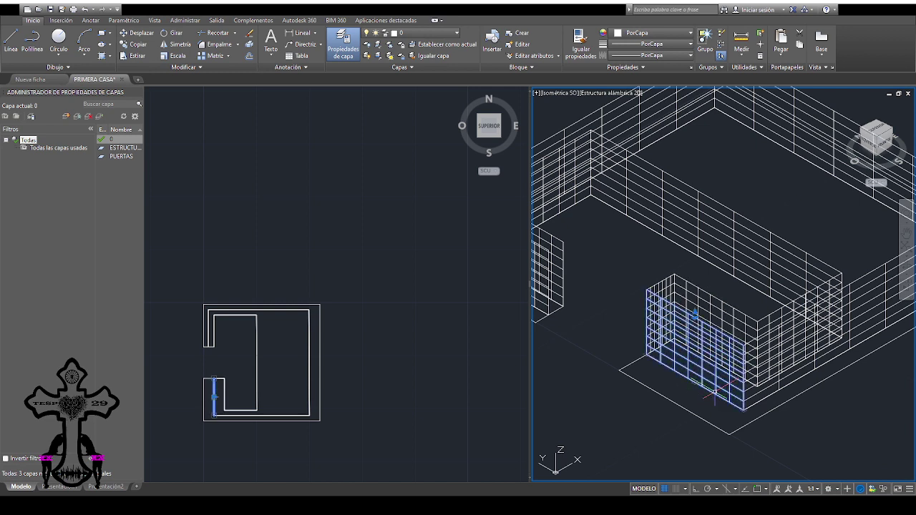
click(695, 313)
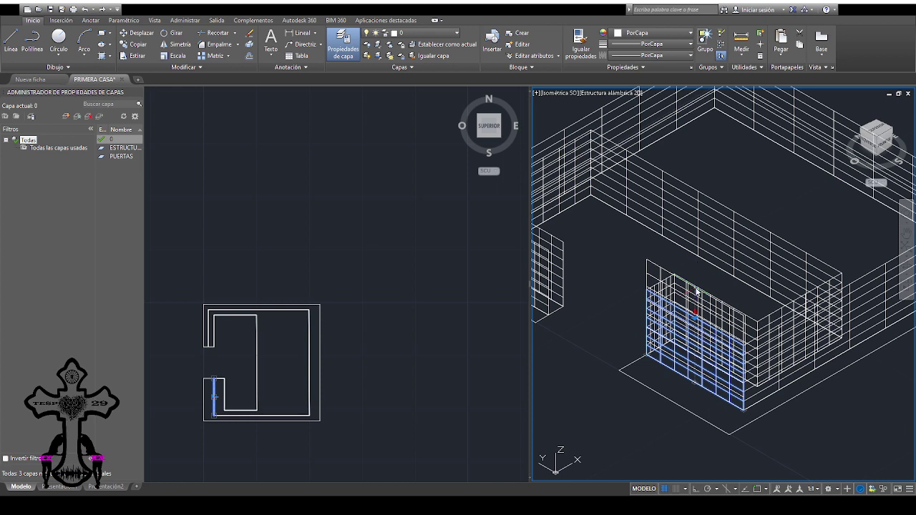
click(695, 289)
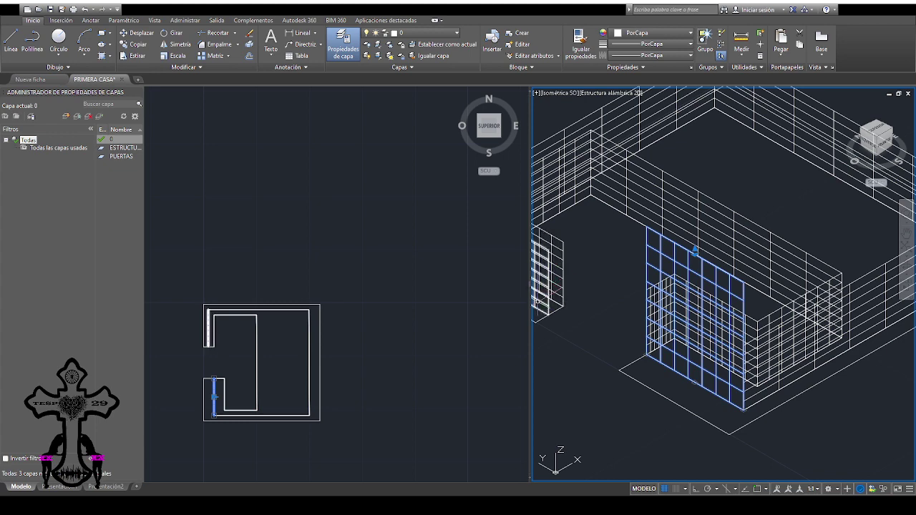
key(Escape)
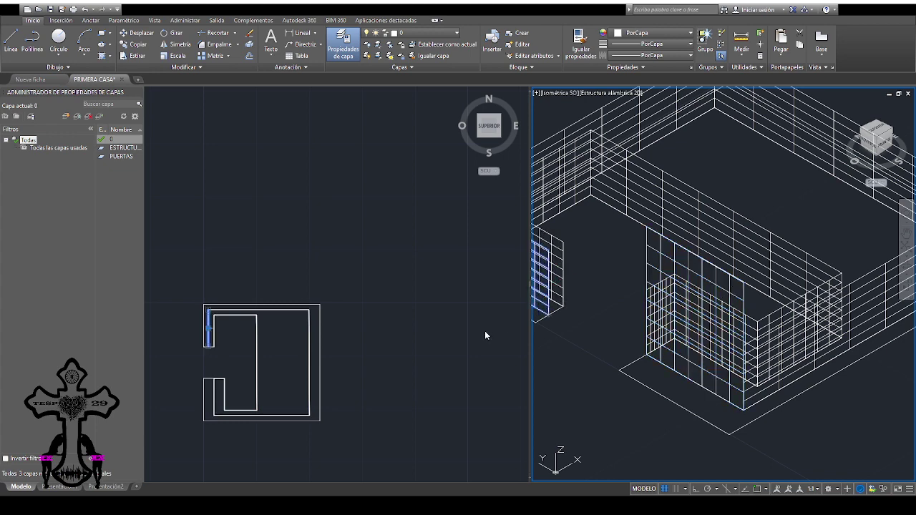
Extrude the left flat grid panel's edge upward into a full-height grid panel
scroll(565, 307, down, 2)
scroll(568, 307, down, 2)
scroll(572, 306, up, 2)
scroll(571, 306, up, 2)
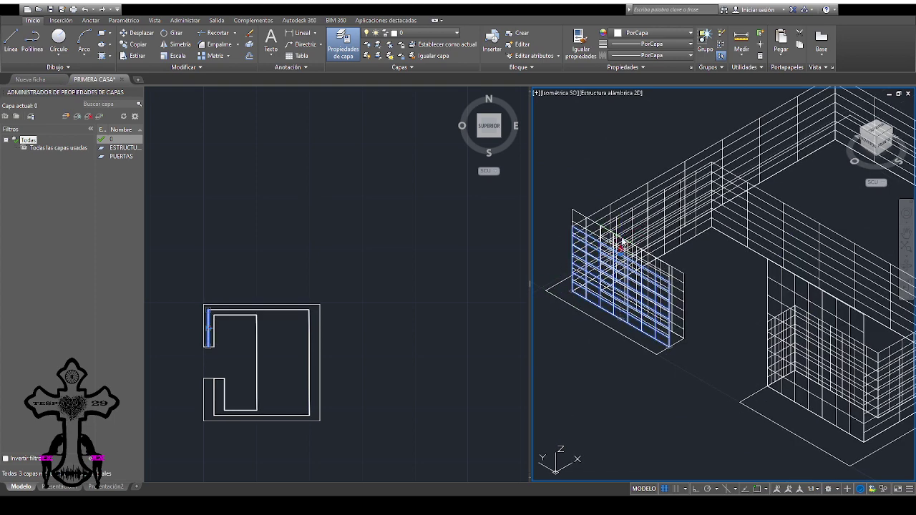
click(621, 243)
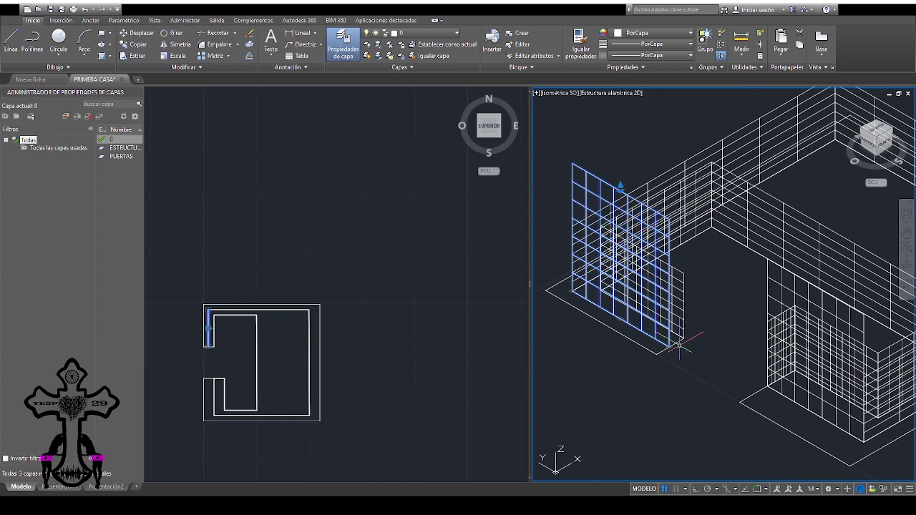
key(Escape)
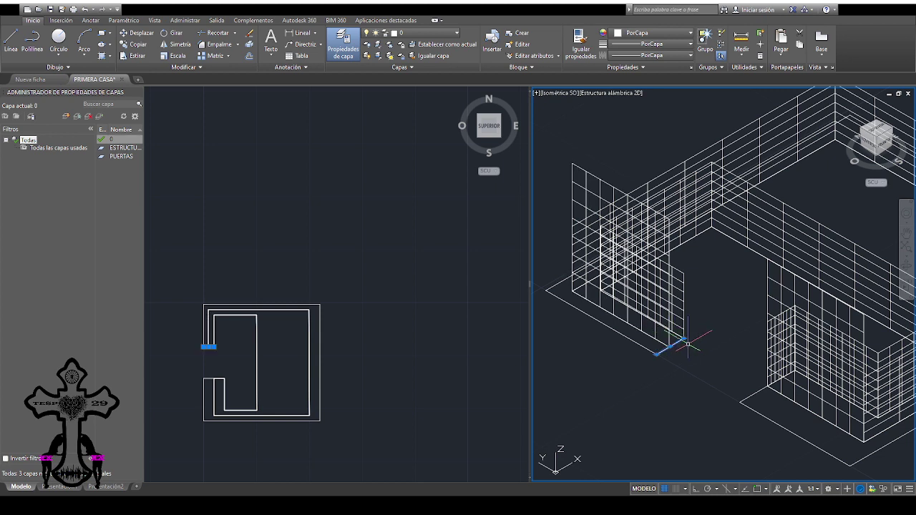
key(Return)
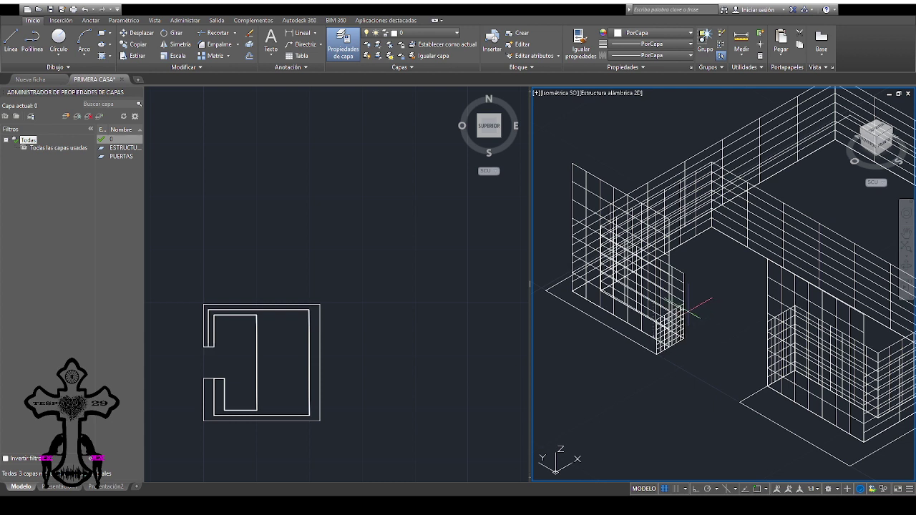
key(Return)
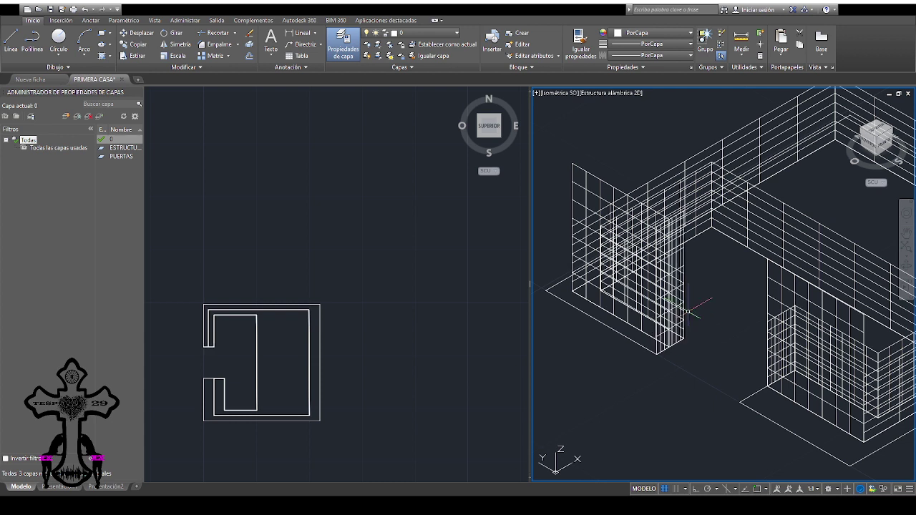
Extrude the lower-left base edge into a panel as tall as the back walls
click(619, 333)
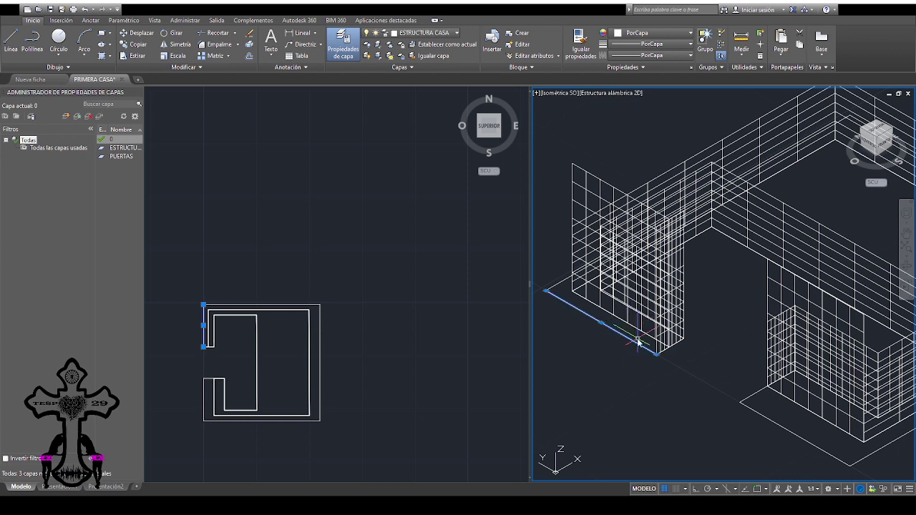
key(Return)
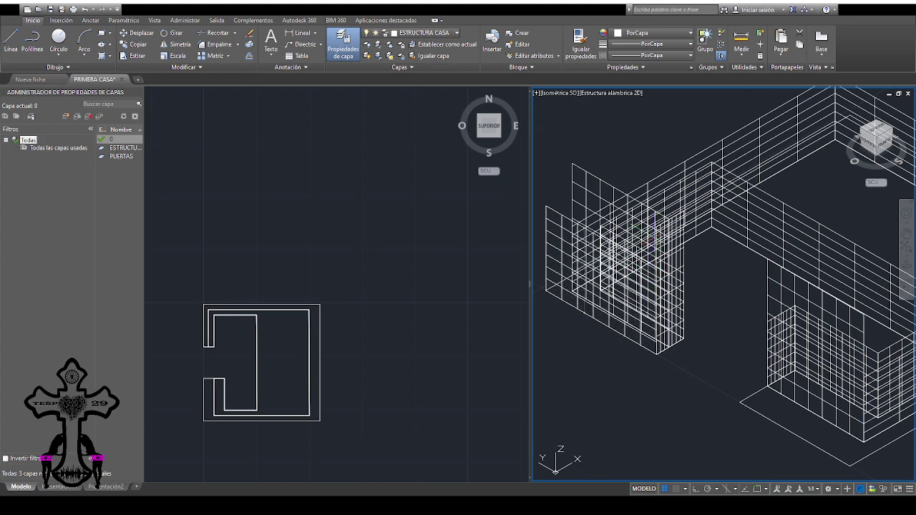
click(655, 241)
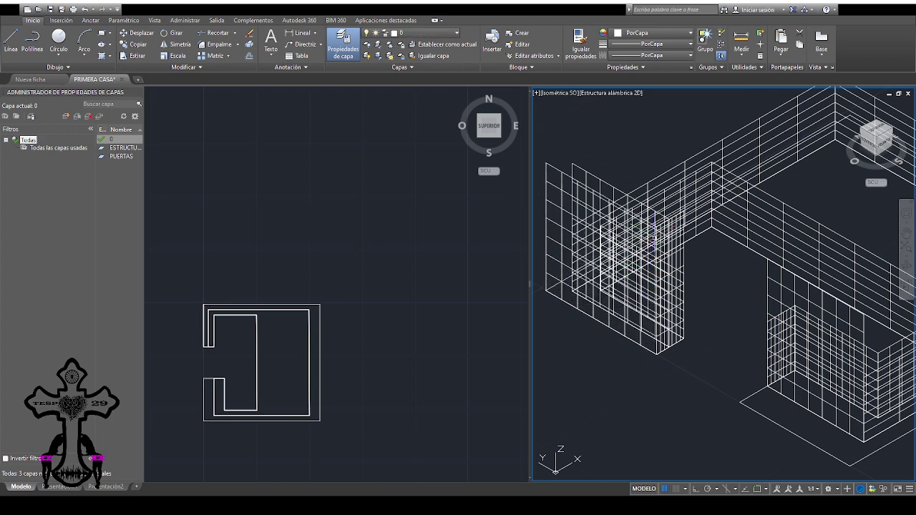
scroll(695, 358, down, 2)
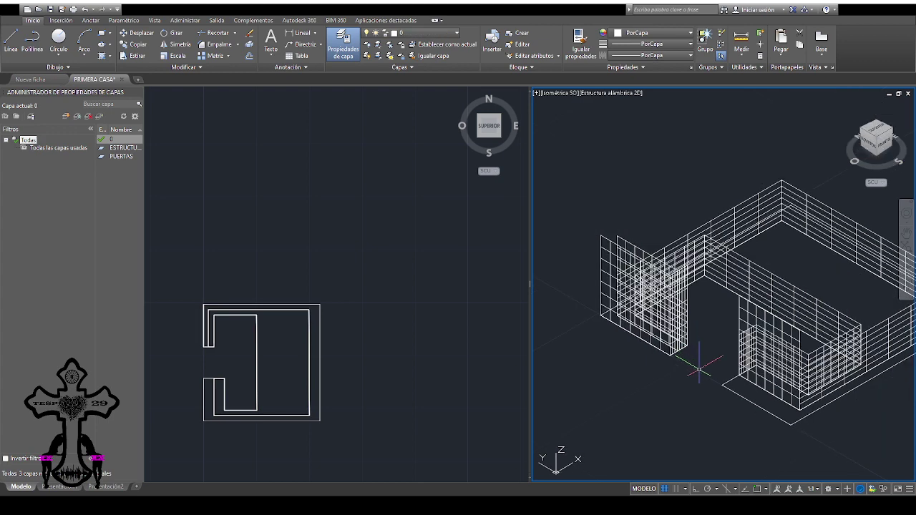
scroll(667, 405, up, 2)
scroll(667, 406, up, 1)
scroll(697, 358, down, 1)
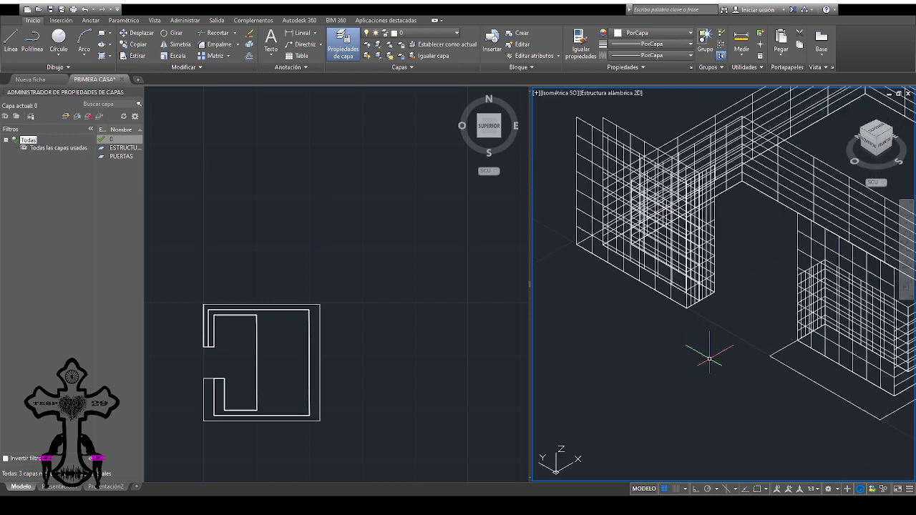
scroll(687, 307, down, 1)
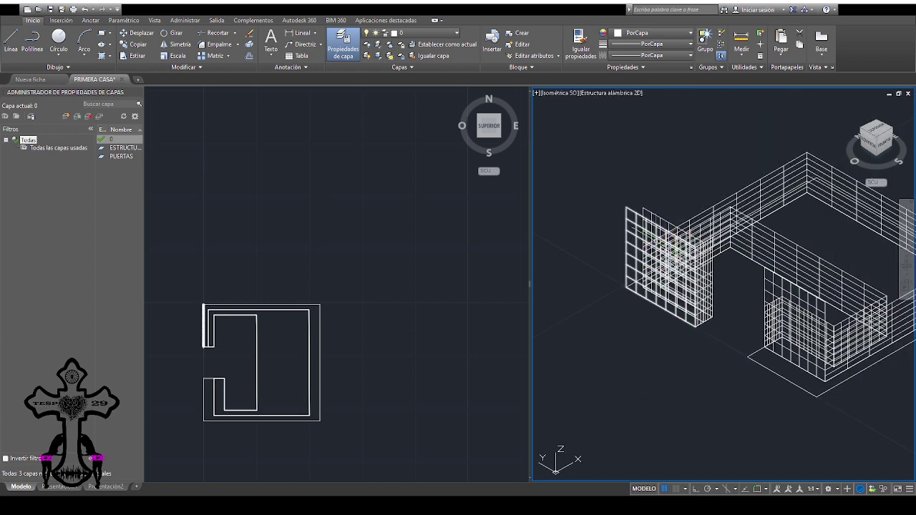
Select and inspect the new front grid wall panel, then deselect it
click(659, 229)
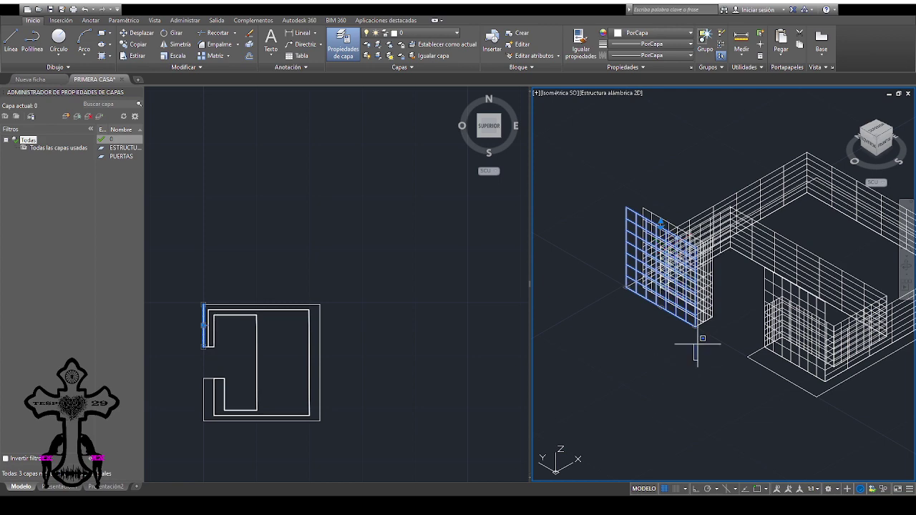
key(Escape)
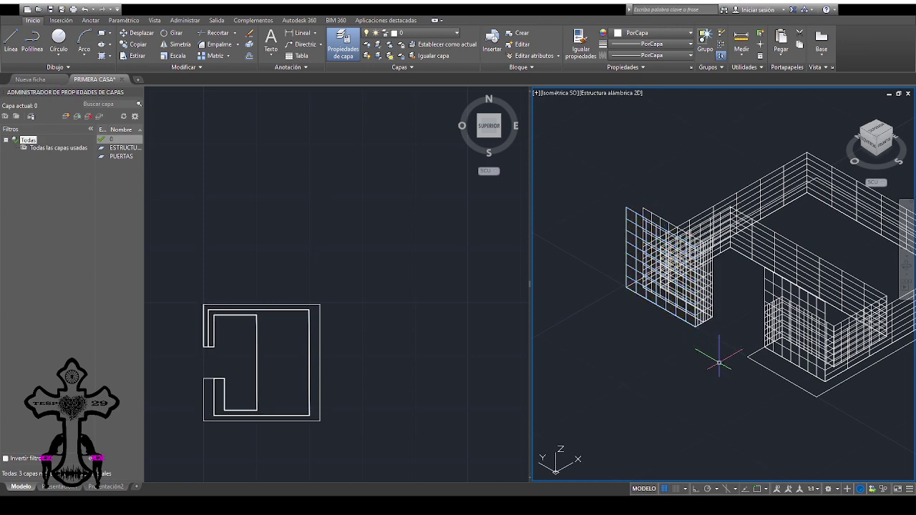
scroll(755, 400, down, 3)
scroll(678, 385, down, 1)
scroll(638, 344, up, 3)
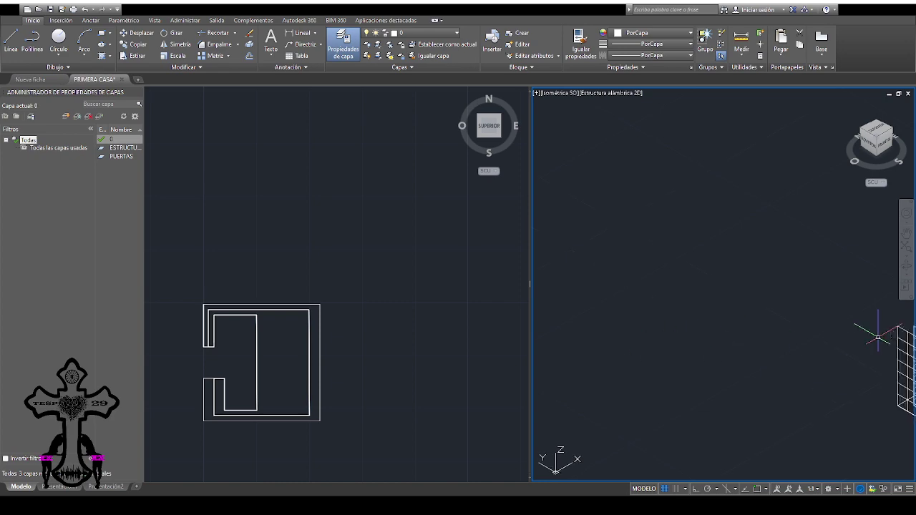
From the southeast isometric view, extrude the lower-left wall line into a tall grid wall
click(885, 144)
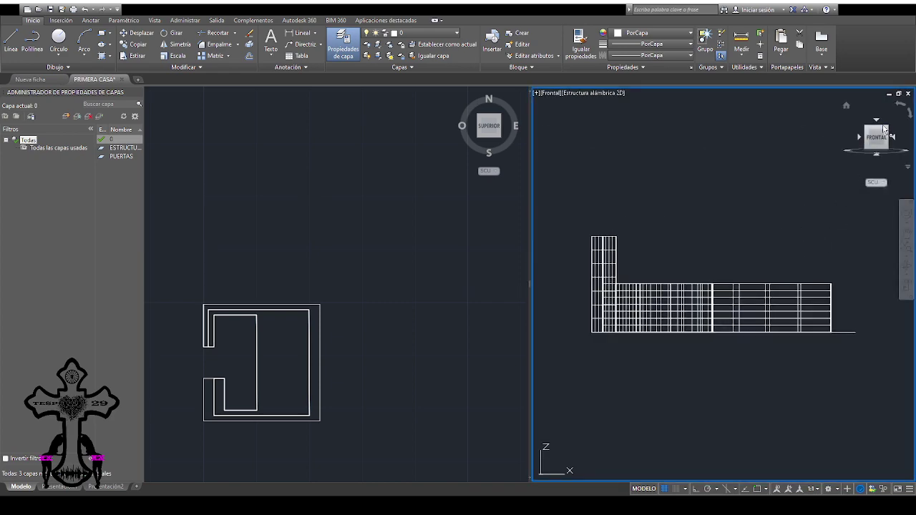
click(888, 133)
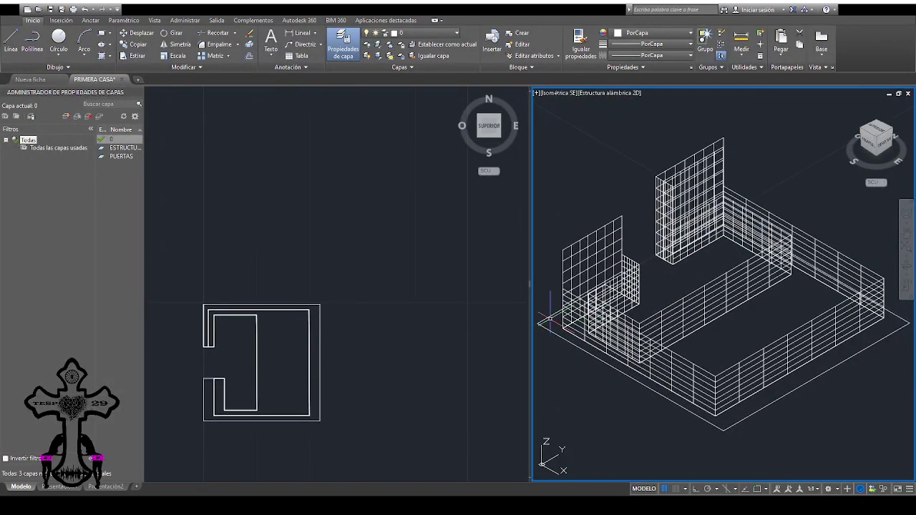
click(545, 318)
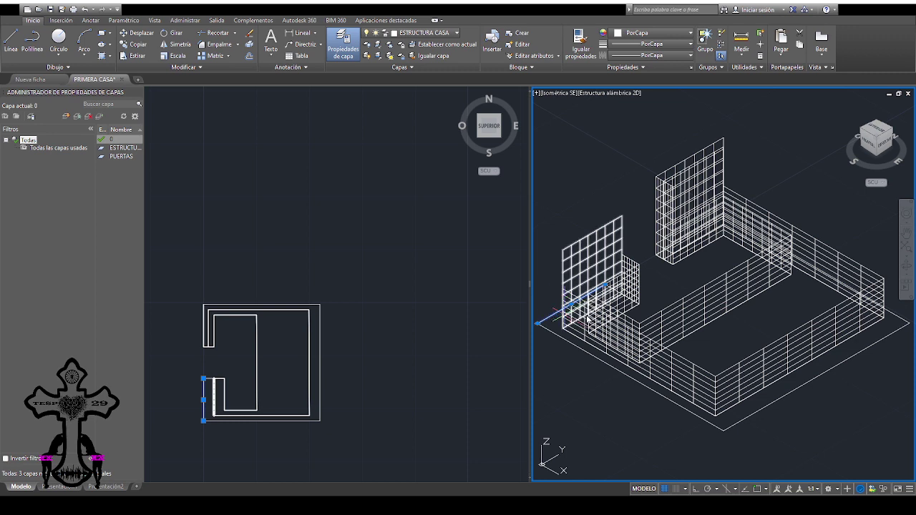
key(Return)
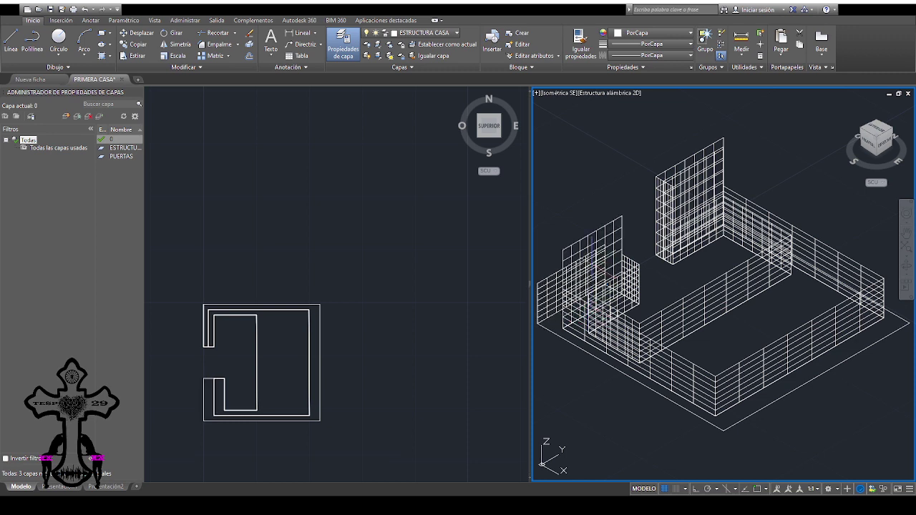
click(592, 267)
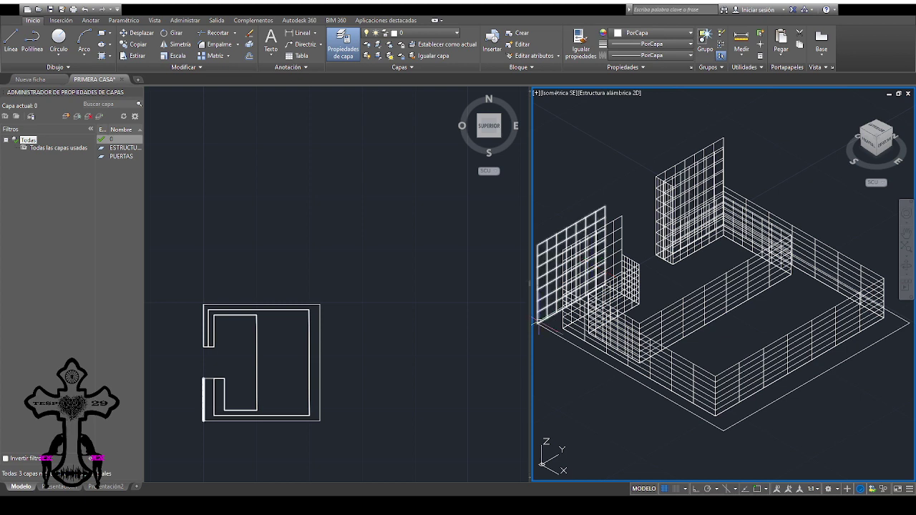
Try extruding the front-left and front-right bottom edges, undoing the unwanted extrusions
click(671, 418)
click(753, 433)
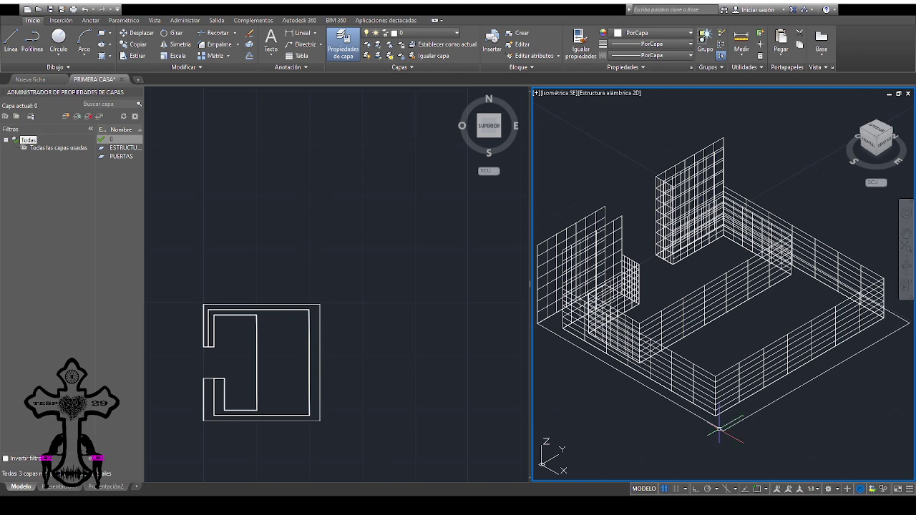
click(718, 428)
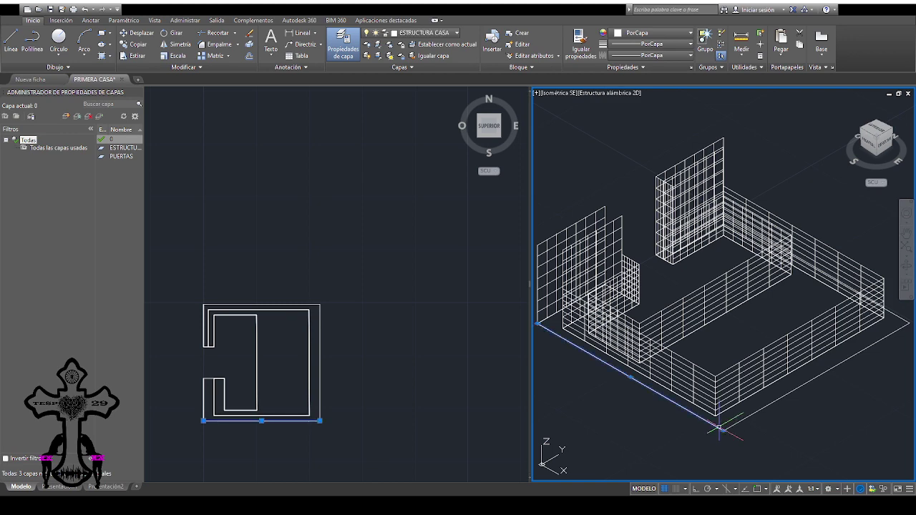
key(ctrl+z)
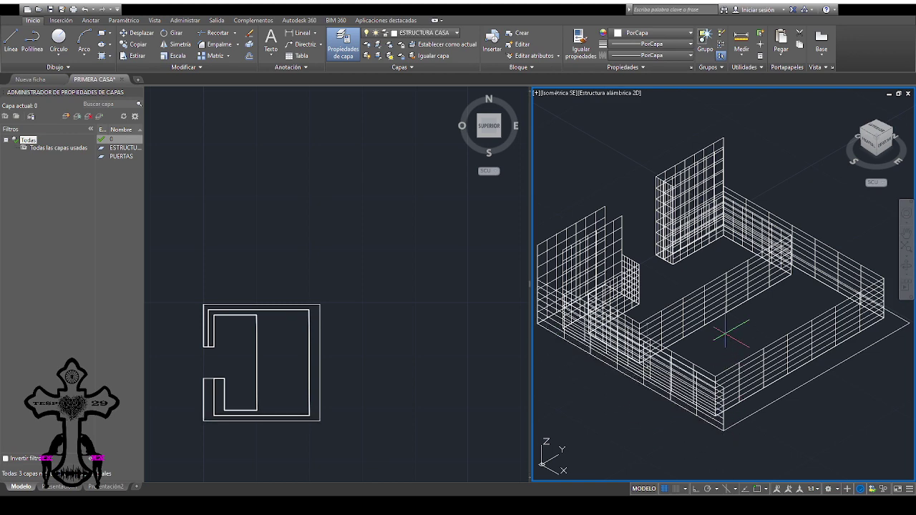
key(ctrl+z)
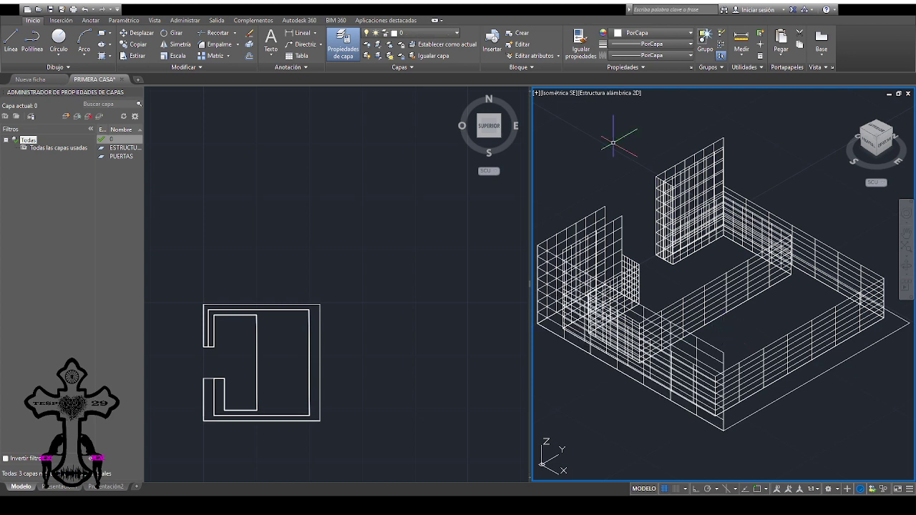
click(885, 336)
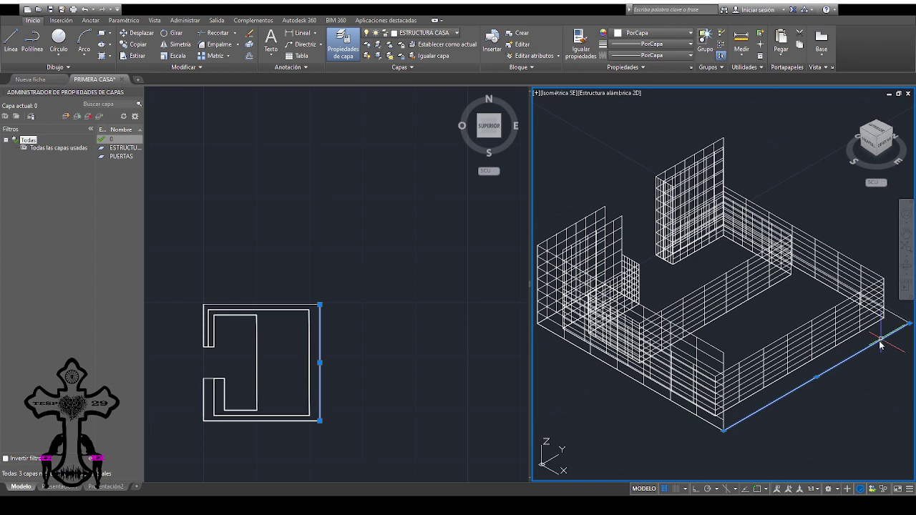
key(ctrl+y)
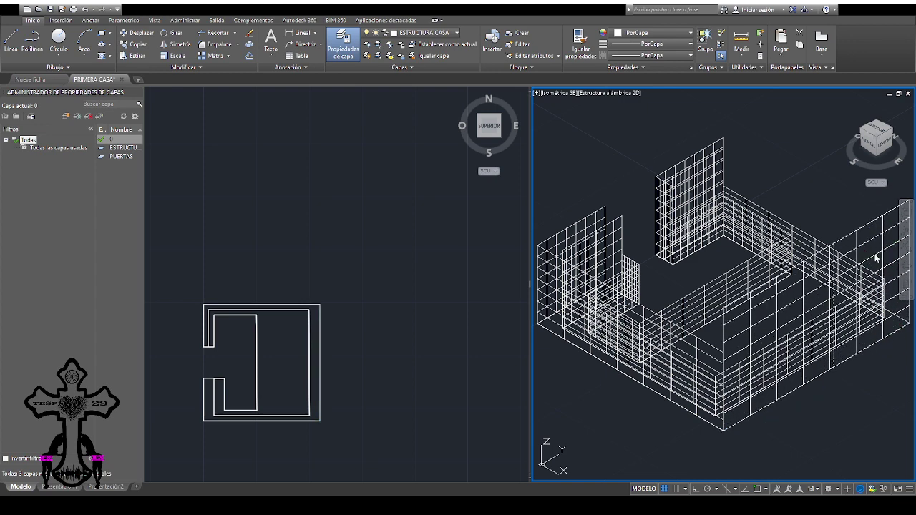
key(ctrl+z)
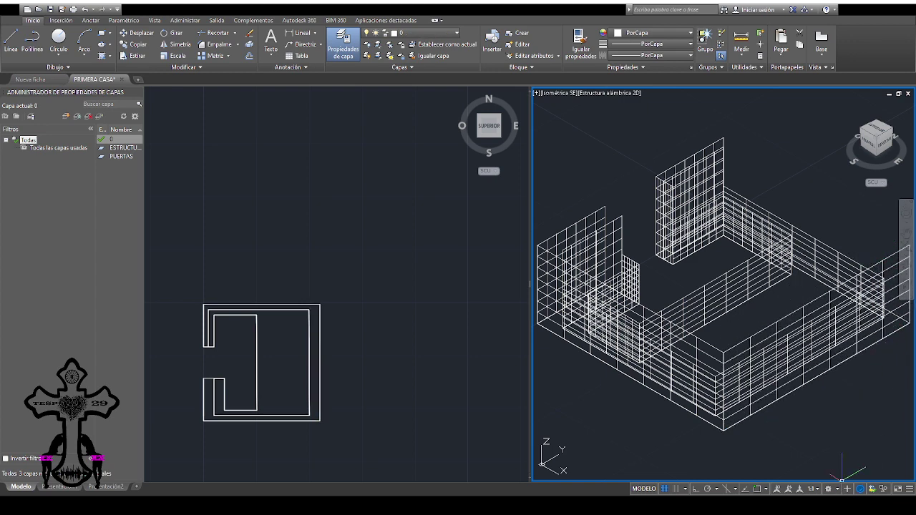
Pan the model left and down and switch to the north-east isometric view
click(906, 233)
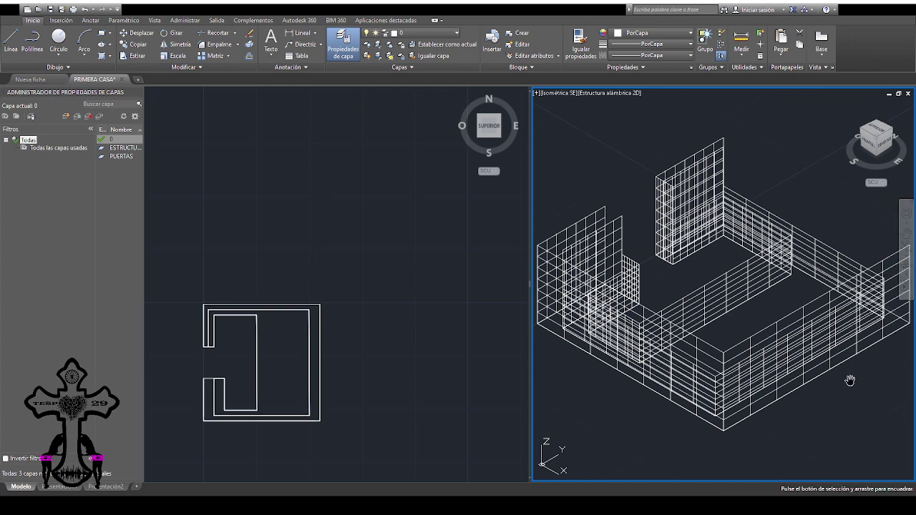
mouse_move(848, 377)
mouse_down()
mouse_move(689, 433)
mouse_move(710, 421)
mouse_up()
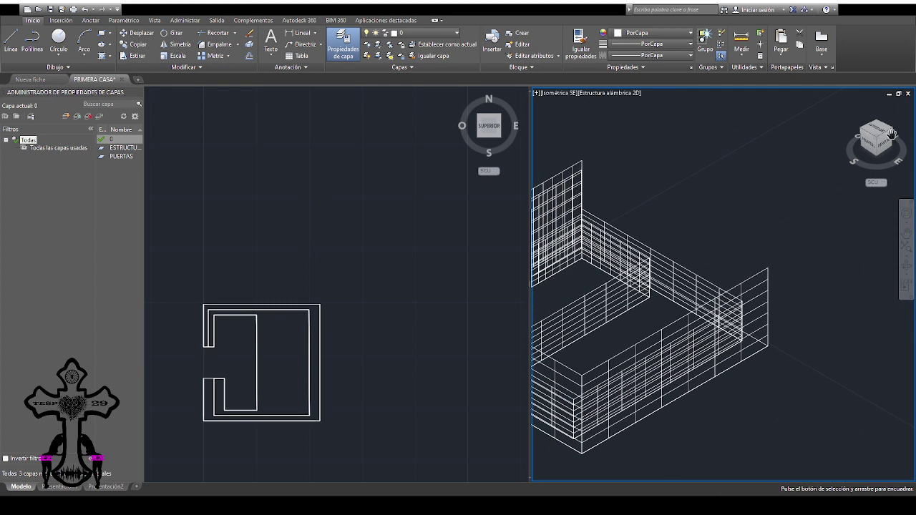
key(Escape)
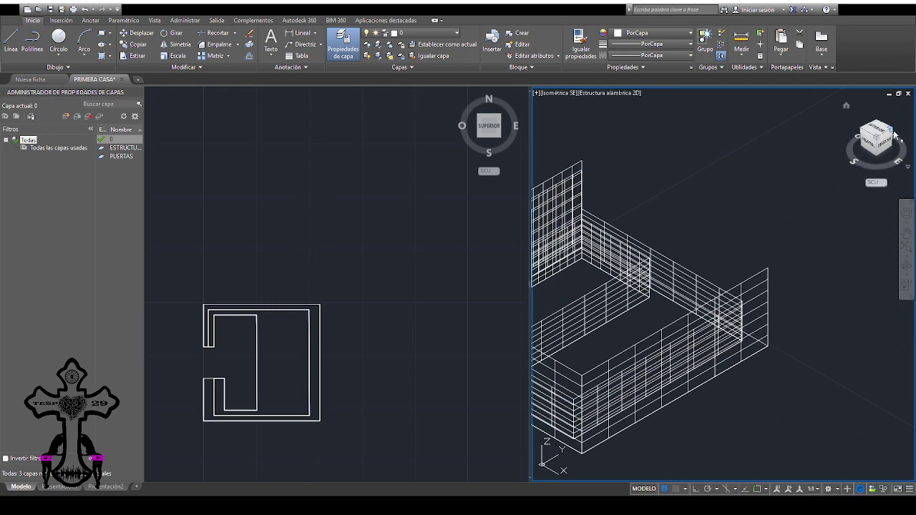
click(895, 135)
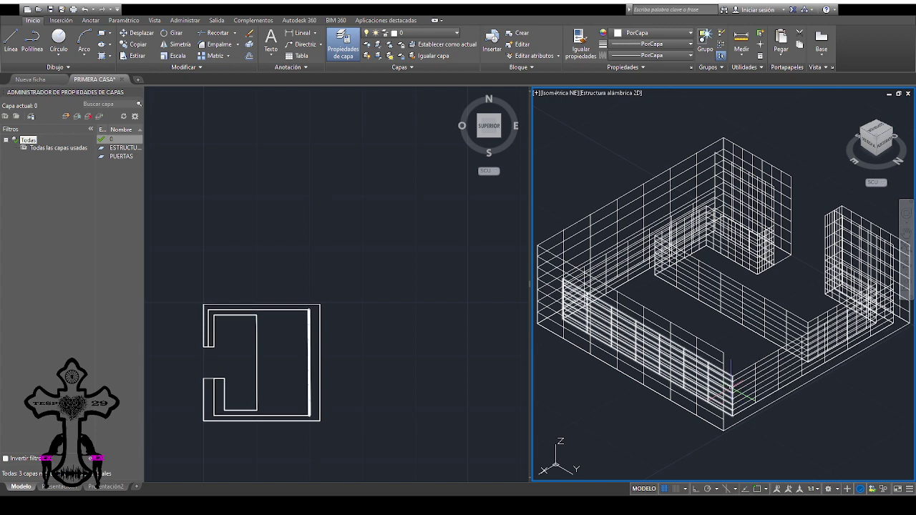
Move the small inner wall and rotate it 90° so it runs vertically
click(648, 337)
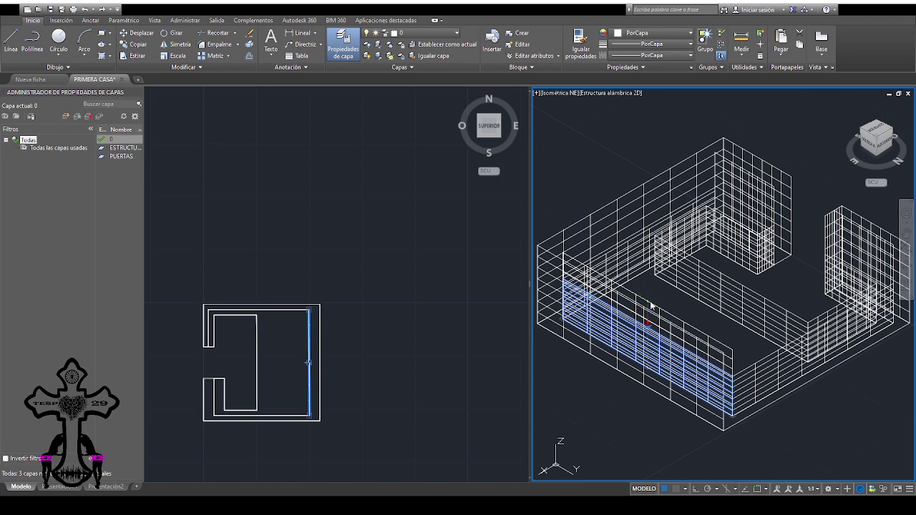
click(651, 306)
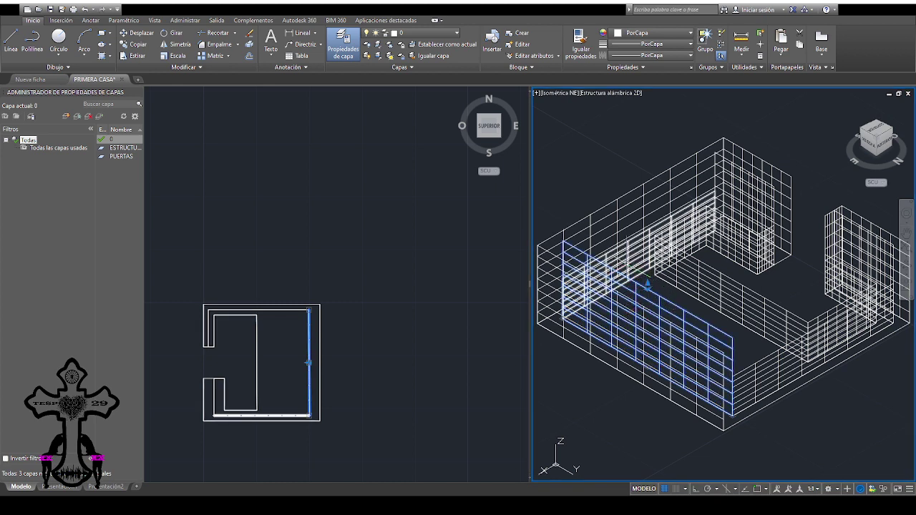
click(628, 266)
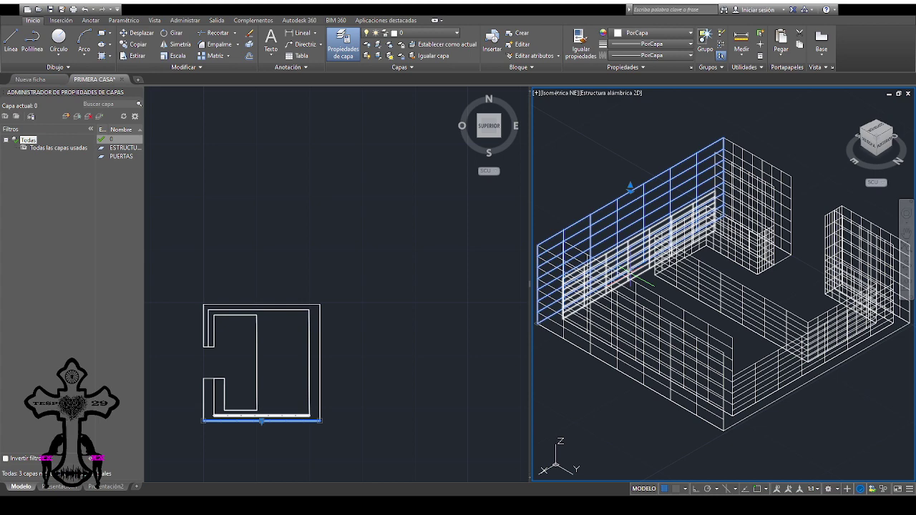
click(629, 281)
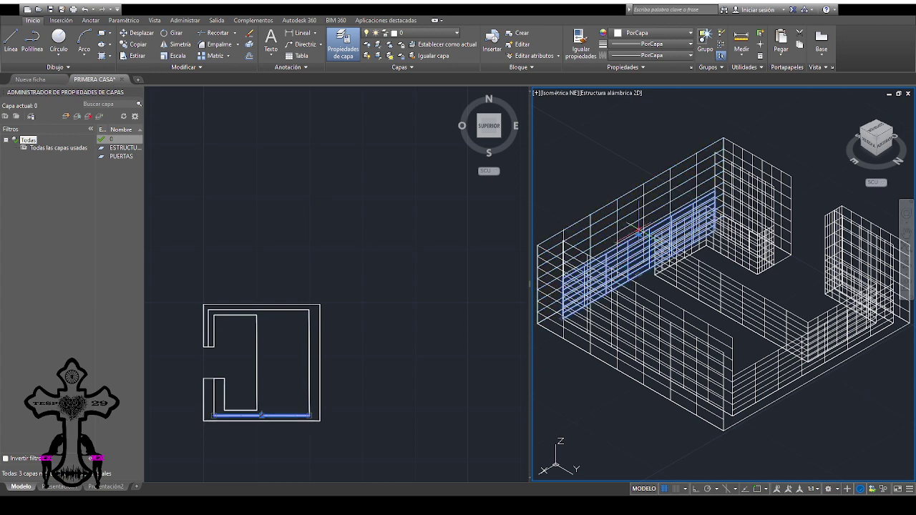
click(638, 229)
click(643, 213)
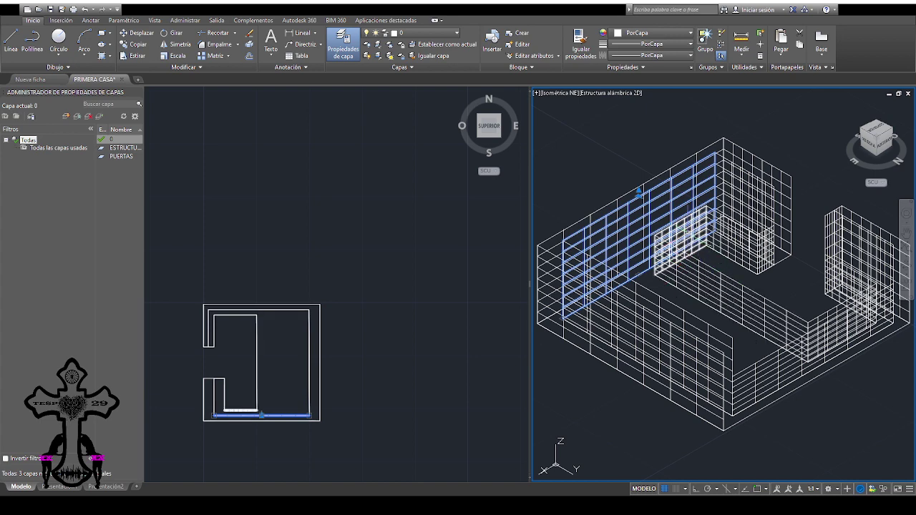
click(680, 228)
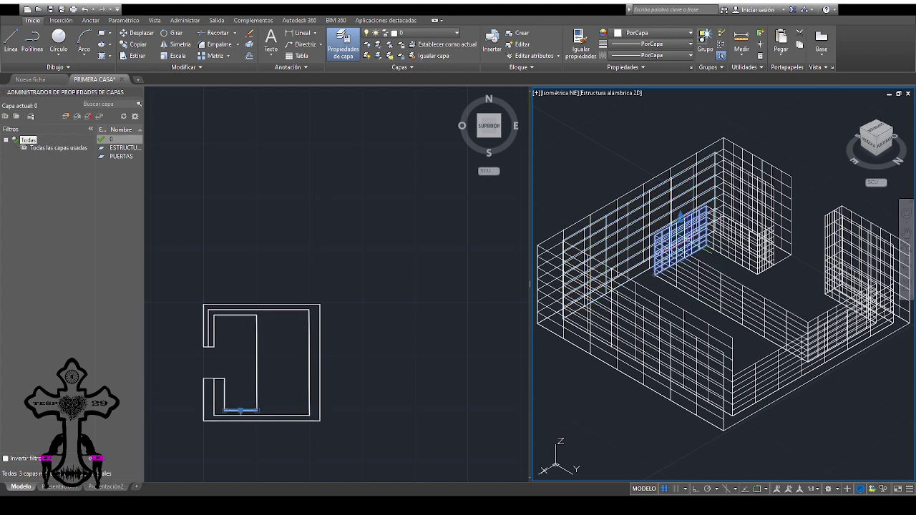
click(681, 213)
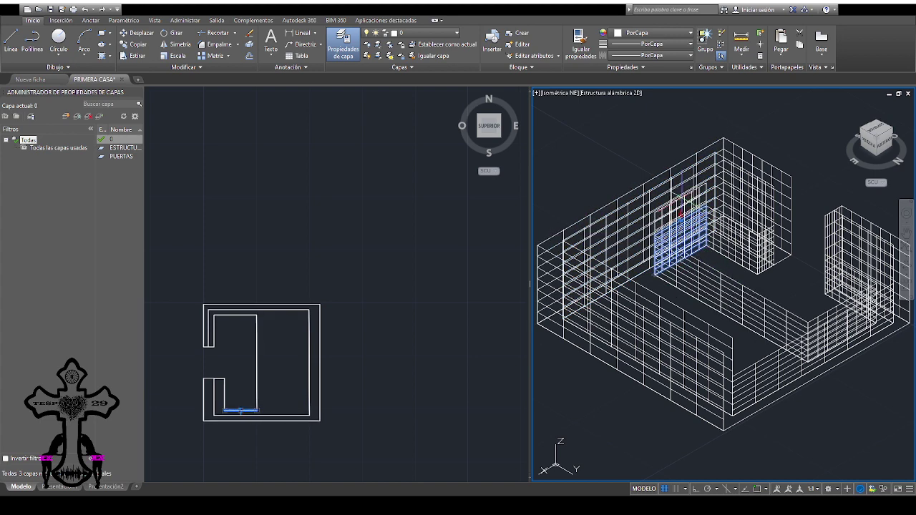
click(681, 213)
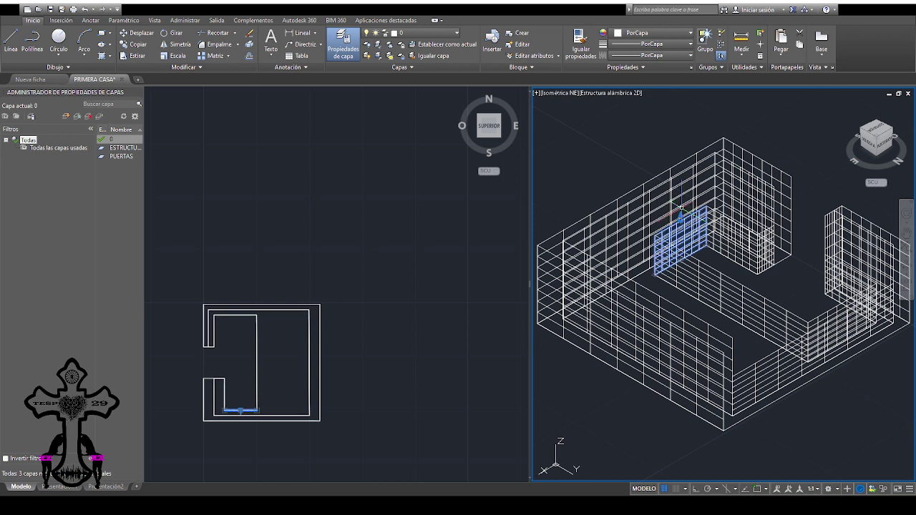
click(731, 214)
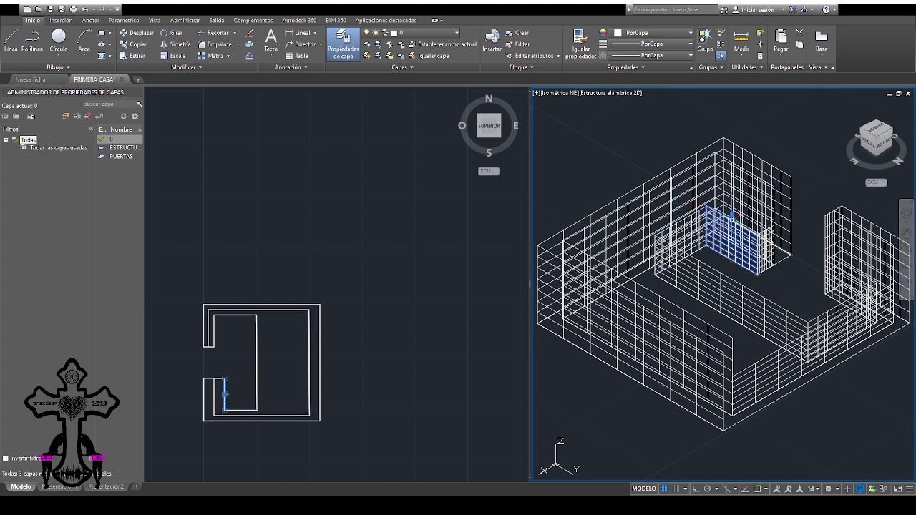
click(731, 215)
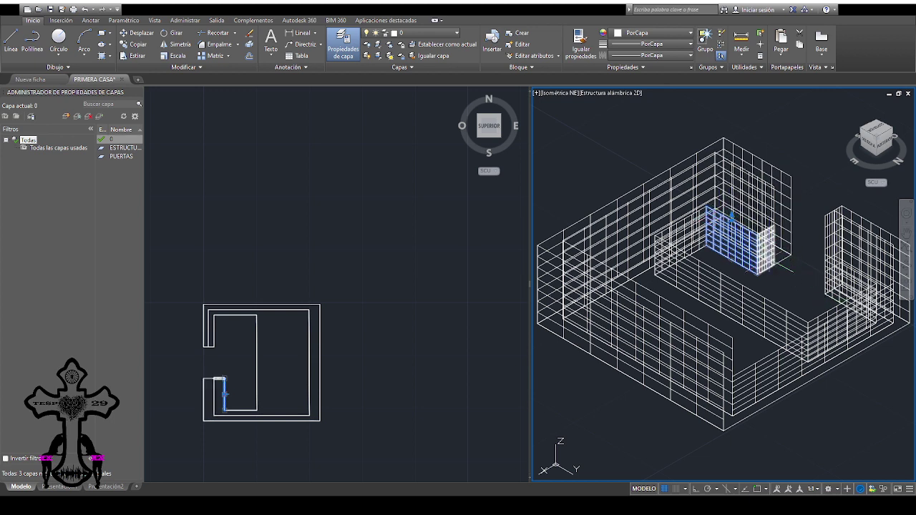
Select the long interior and right wall segments, clear them, then view from north-west isometric
click(735, 289)
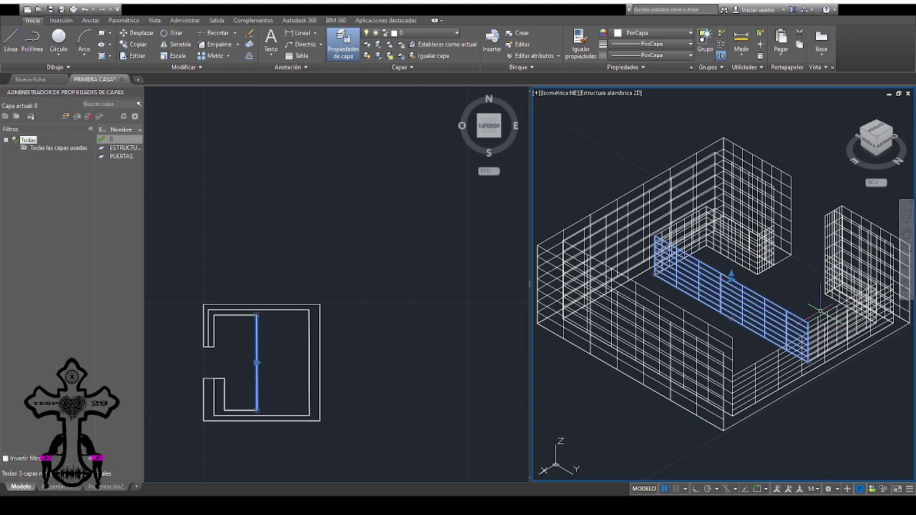
click(842, 301)
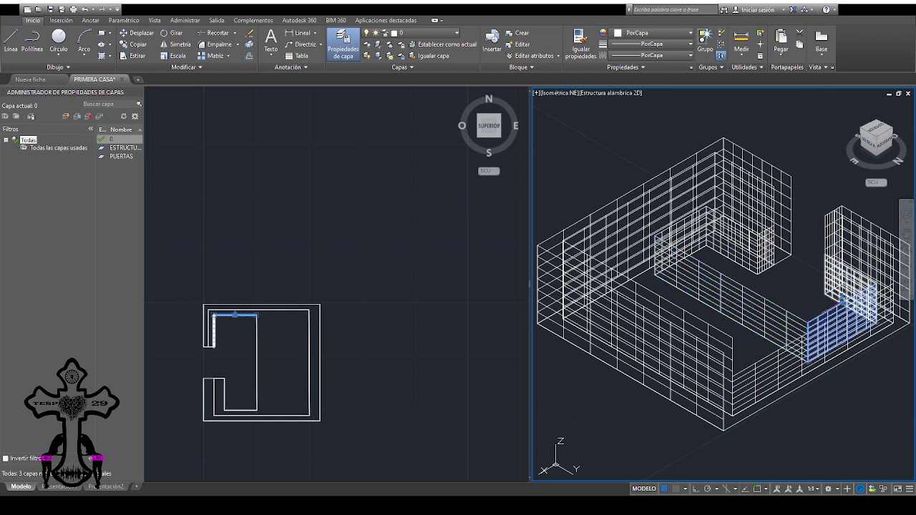
click(842, 299)
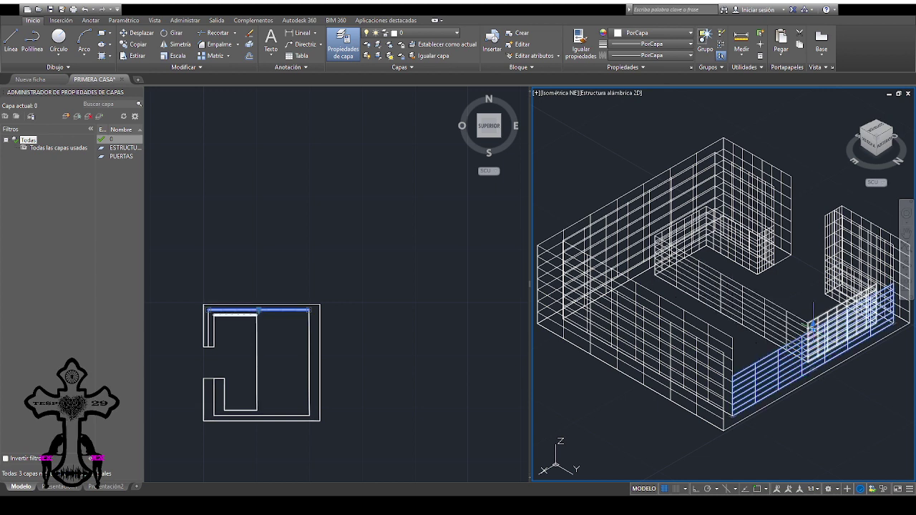
click(798, 358)
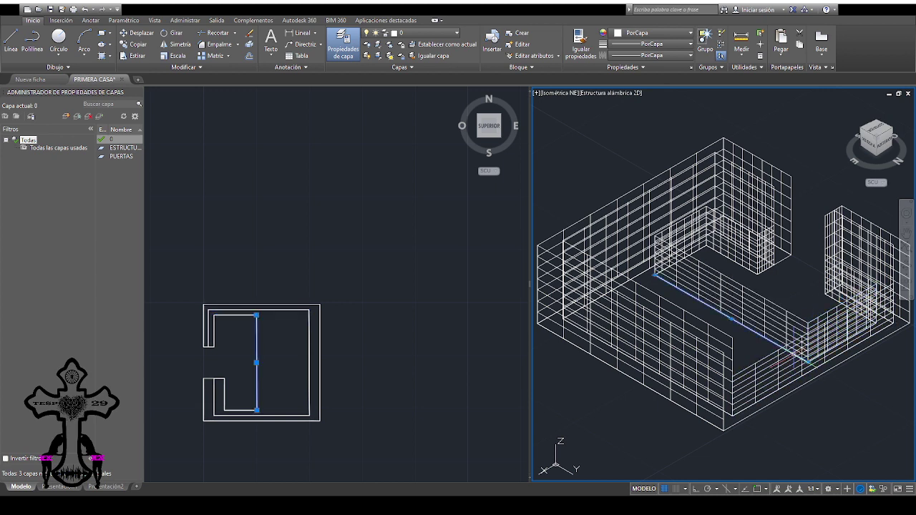
key(Escape)
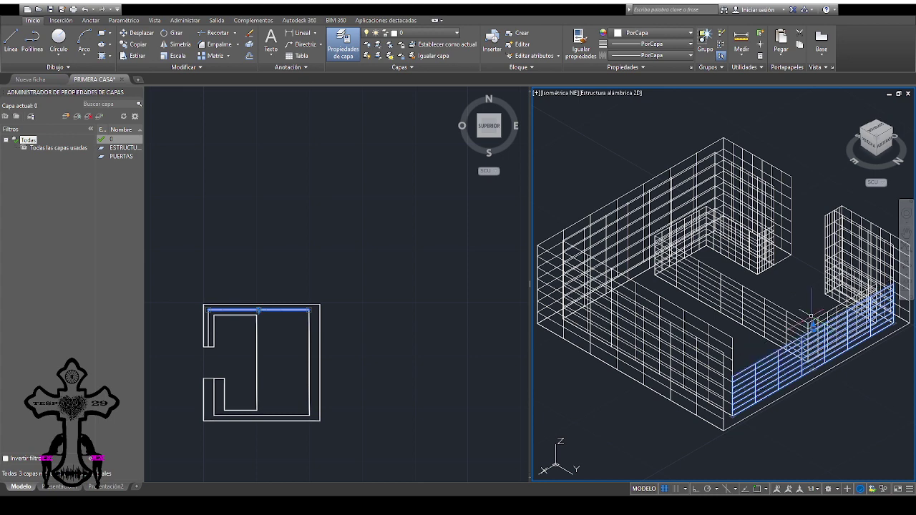
mouse_move(874, 137)
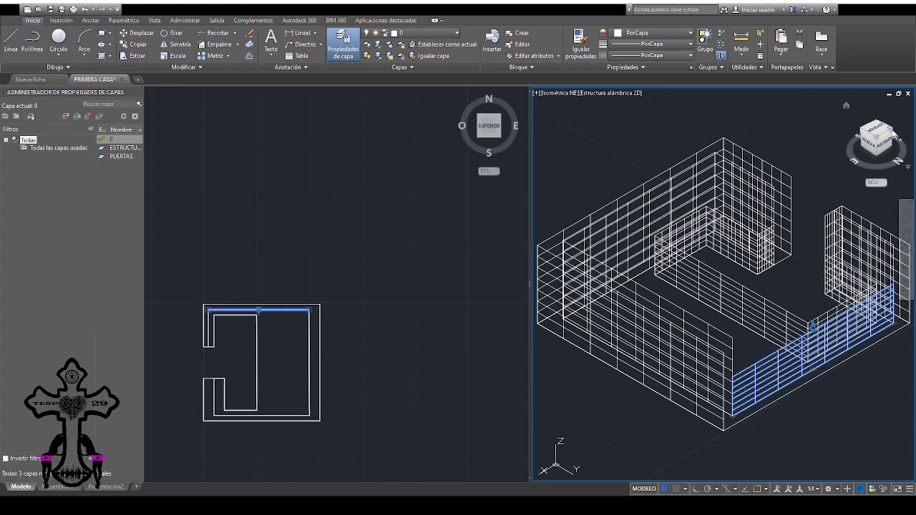
click(892, 138)
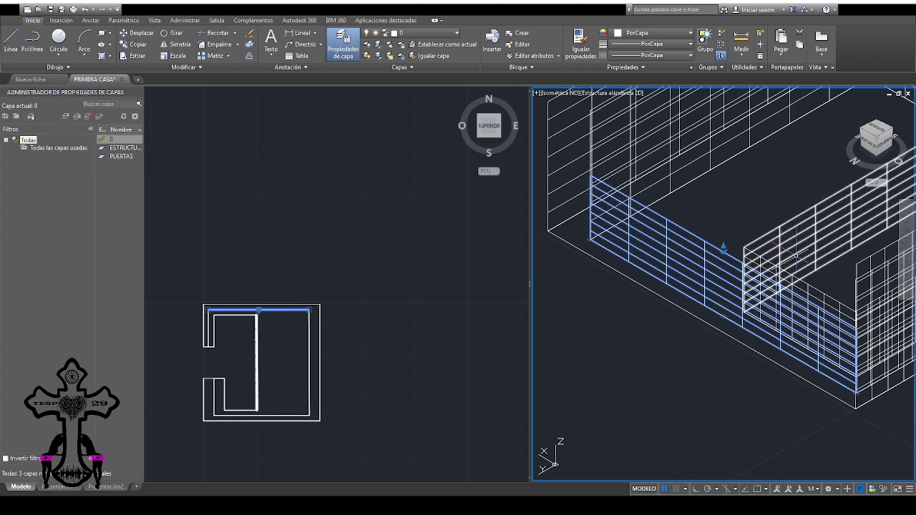
In the north-west isometric view, move the bottom wall edge line upward by its midpoint
click(892, 130)
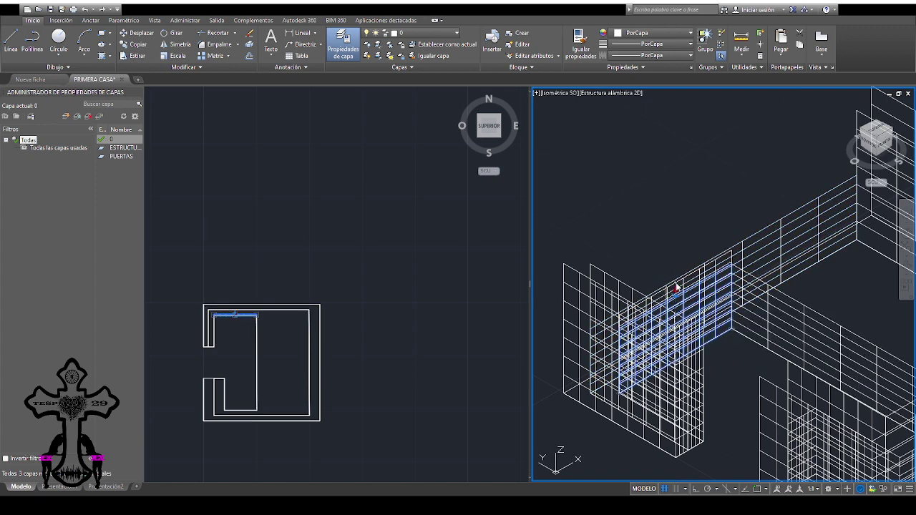
click(676, 288)
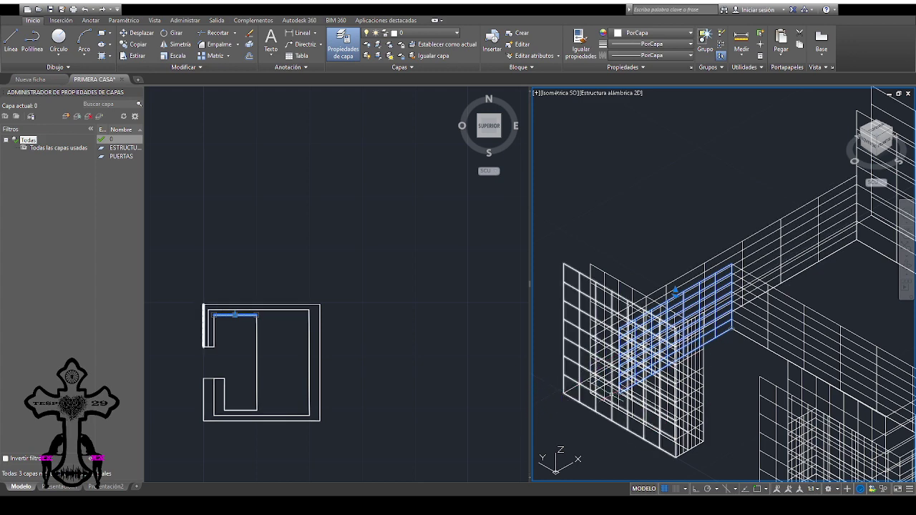
mouse_move(874, 137)
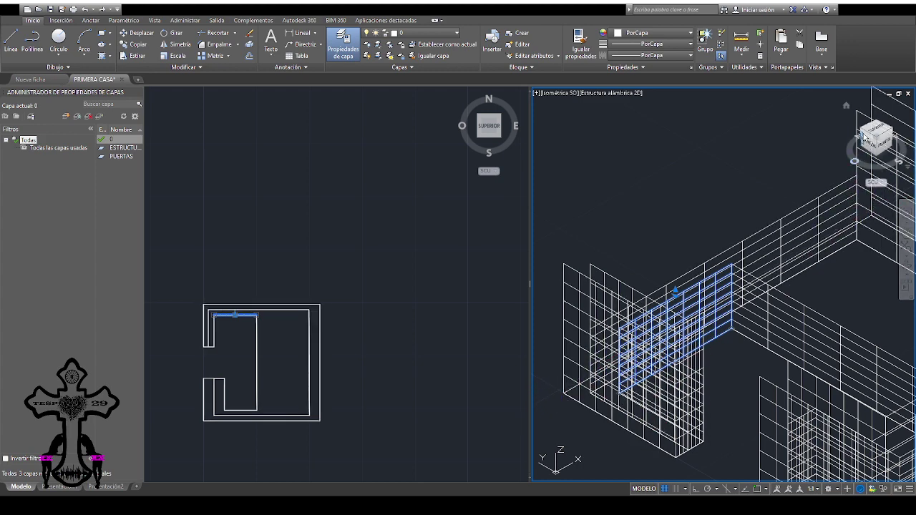
click(862, 129)
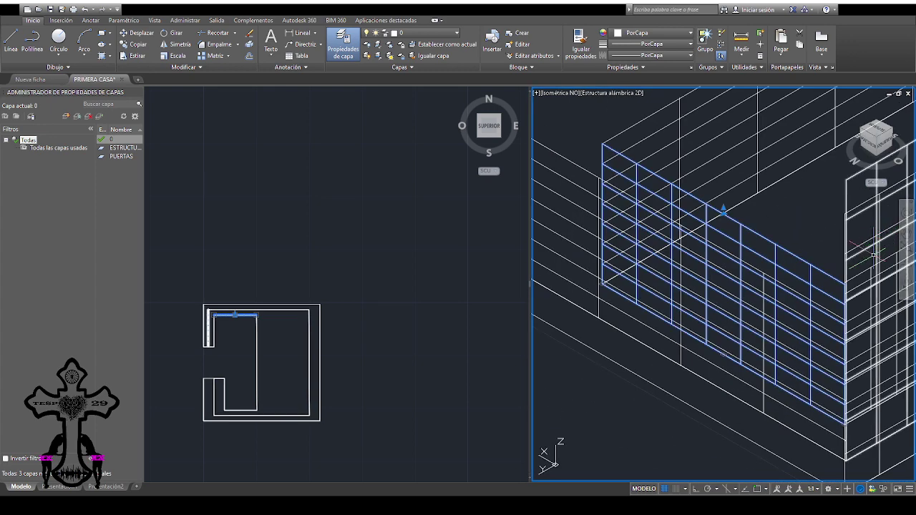
scroll(738, 330, down, 2)
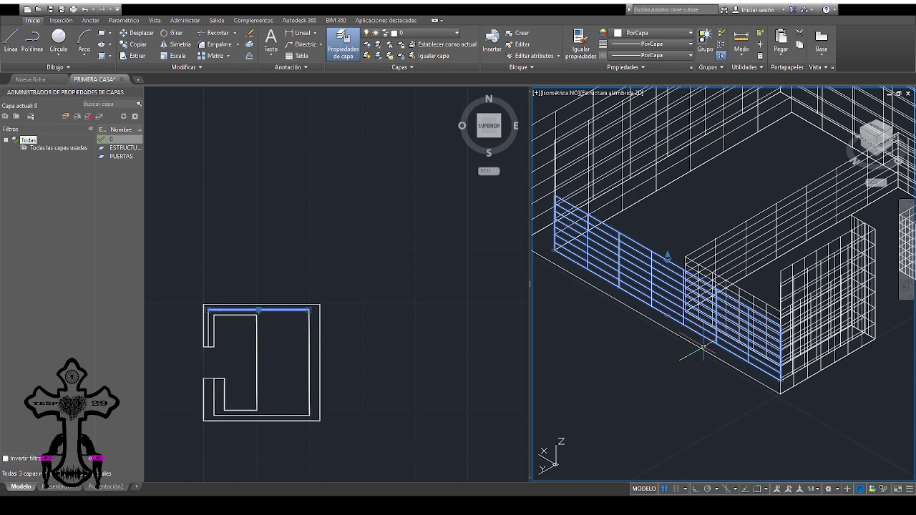
click(700, 348)
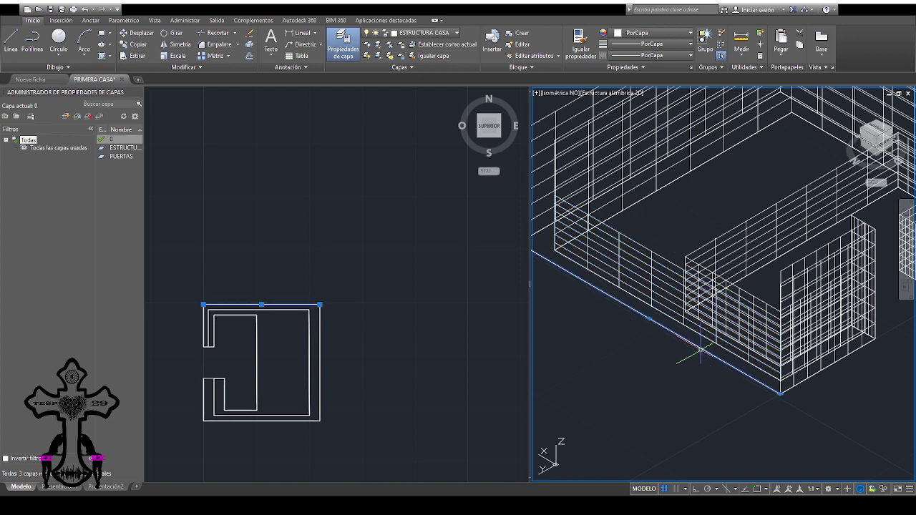
click(648, 323)
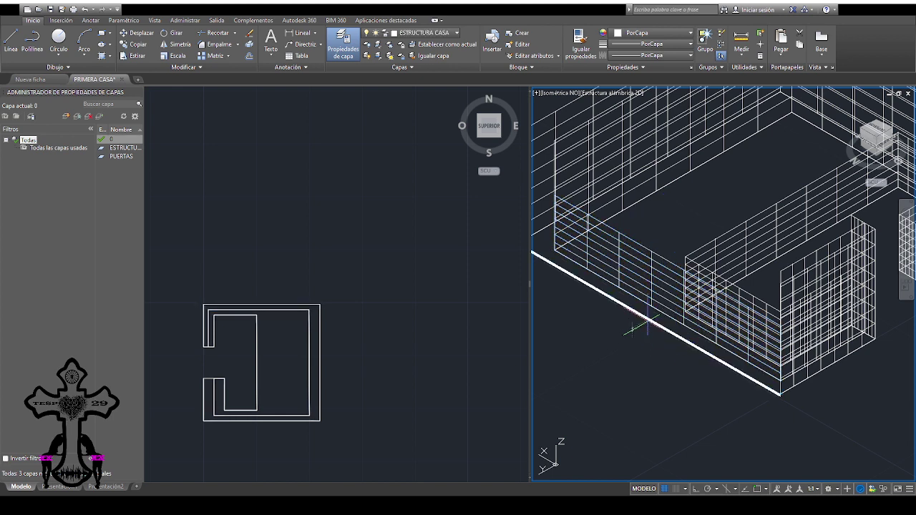
click(653, 257)
Drag a sloped roof surface out from the inner wall, checking it from Left and southwest isometric
scroll(790, 315, down, 5)
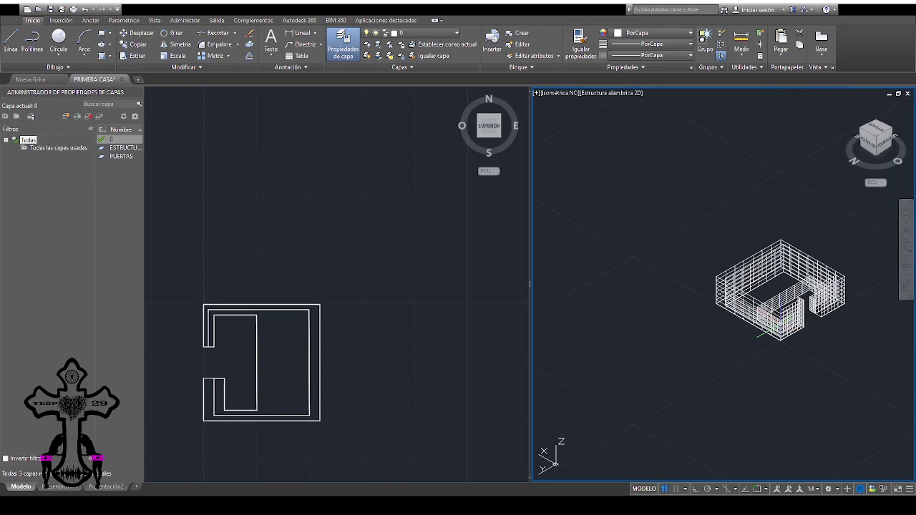
scroll(790, 314, up, 3)
scroll(790, 315, up, 1)
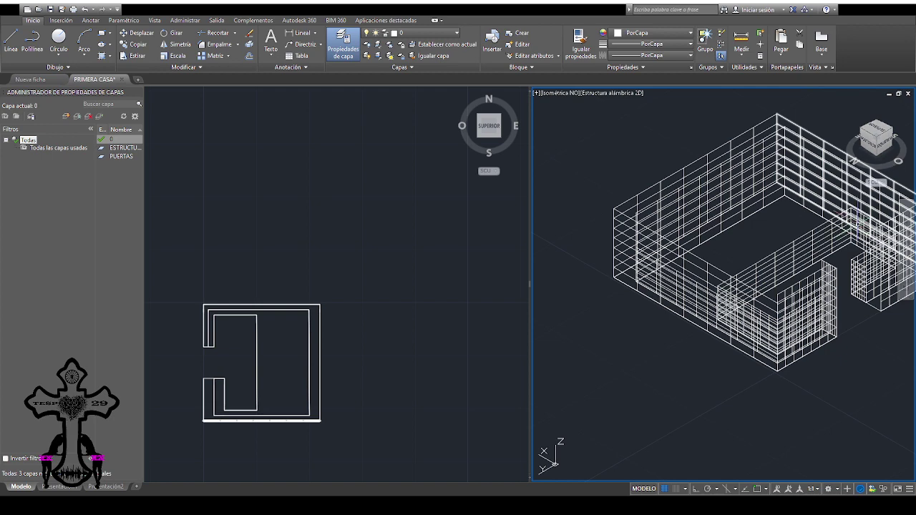
click(805, 233)
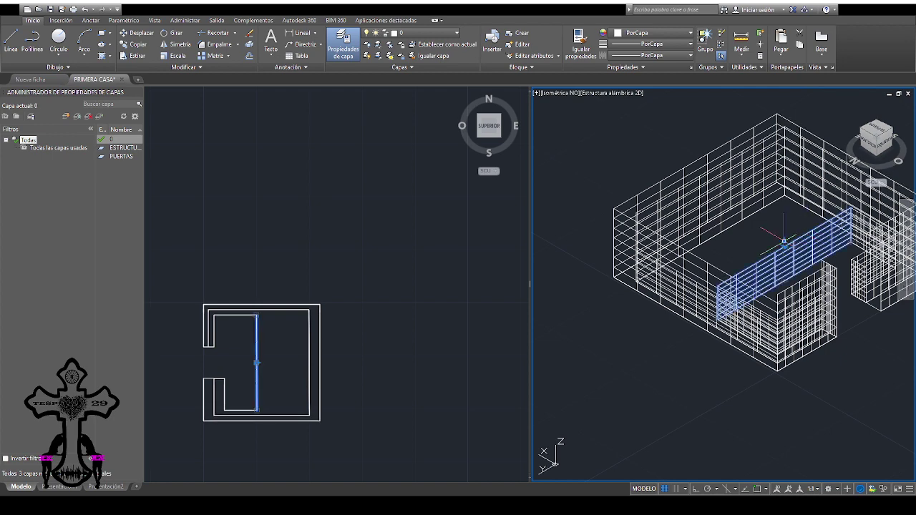
drag(784, 244, 736, 229)
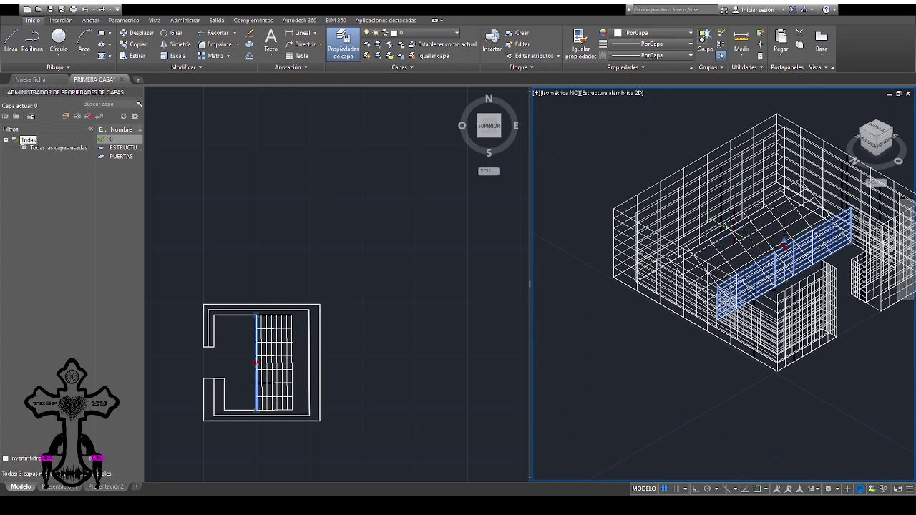
scroll(737, 233, up, 3)
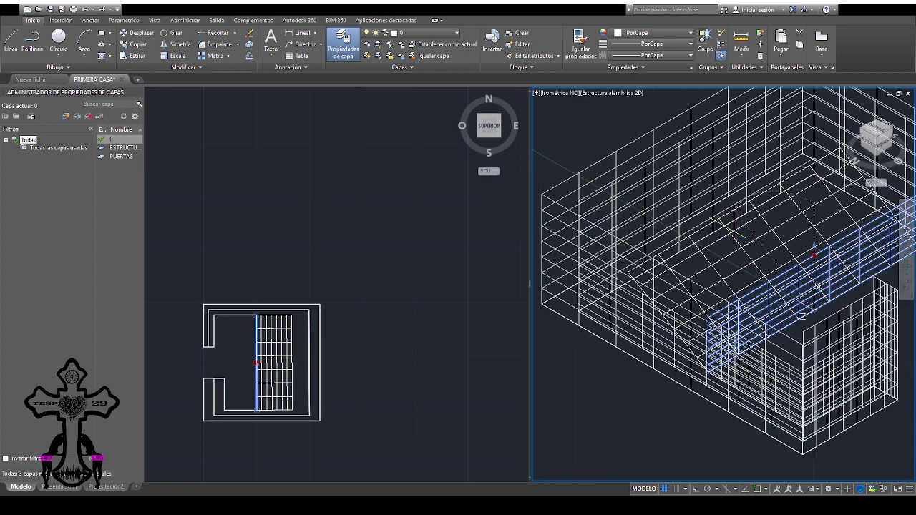
drag(812, 207, 905, 129)
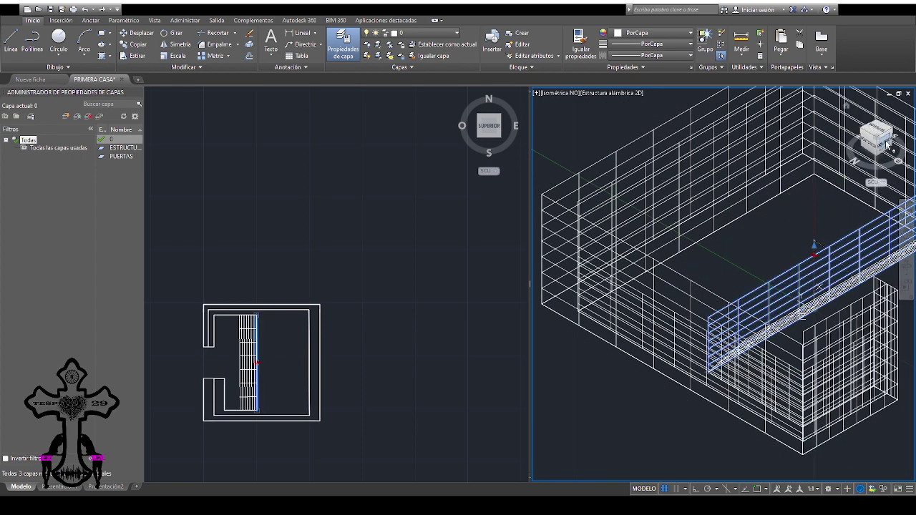
click(887, 144)
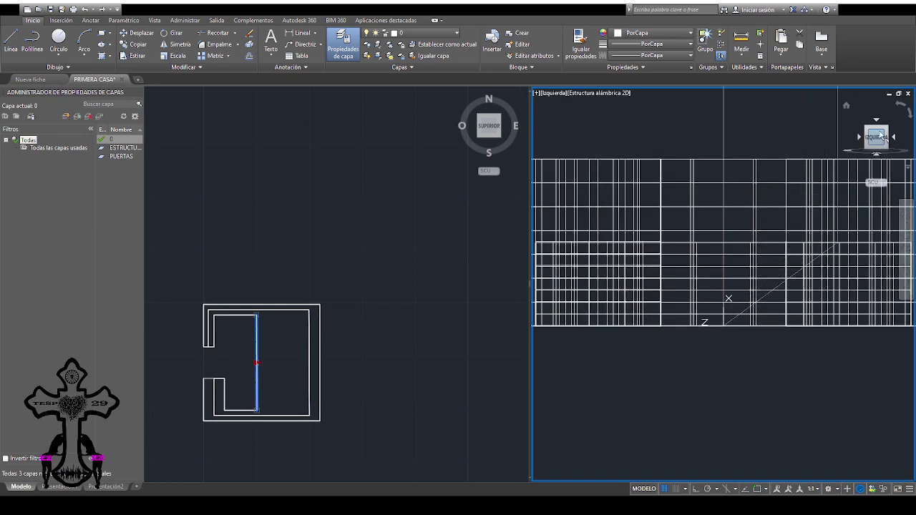
drag(880, 134, 856, 171)
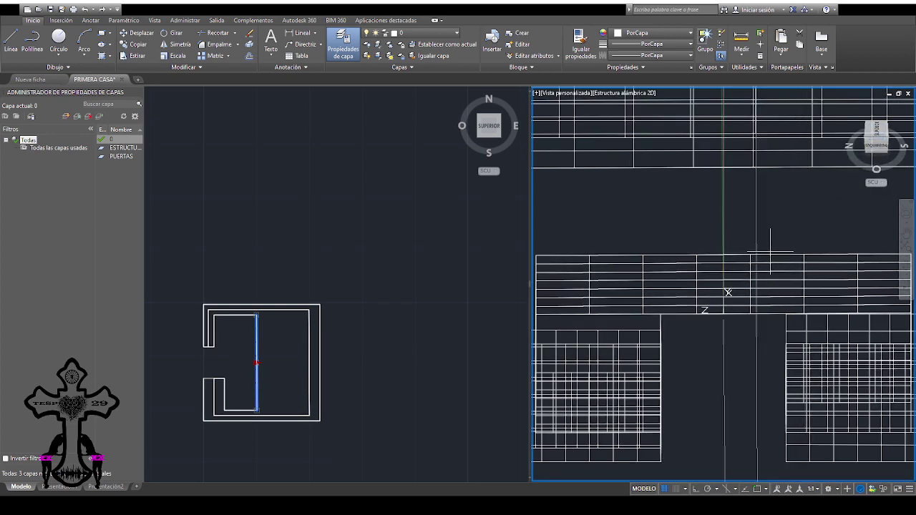
click(892, 145)
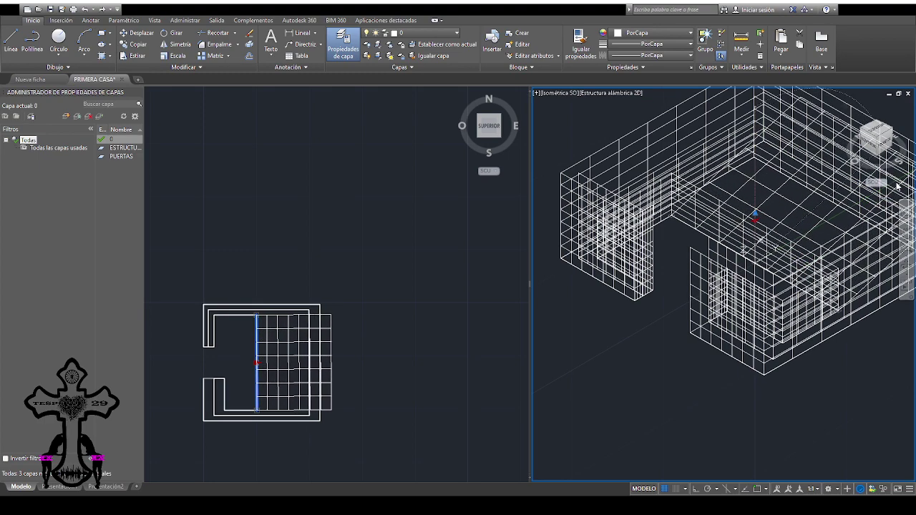
Check the roof grid from top-front, front-right, southeast isometric, front and southwest isometric views
click(893, 139)
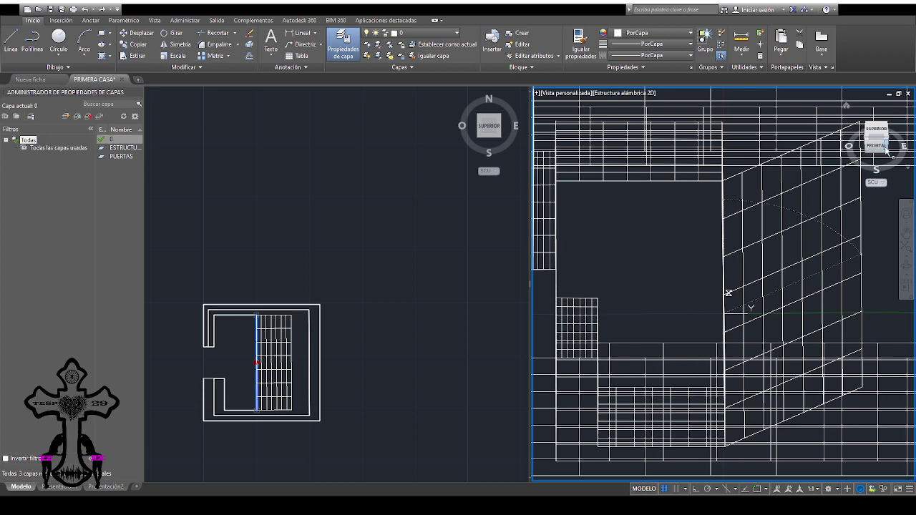
click(887, 150)
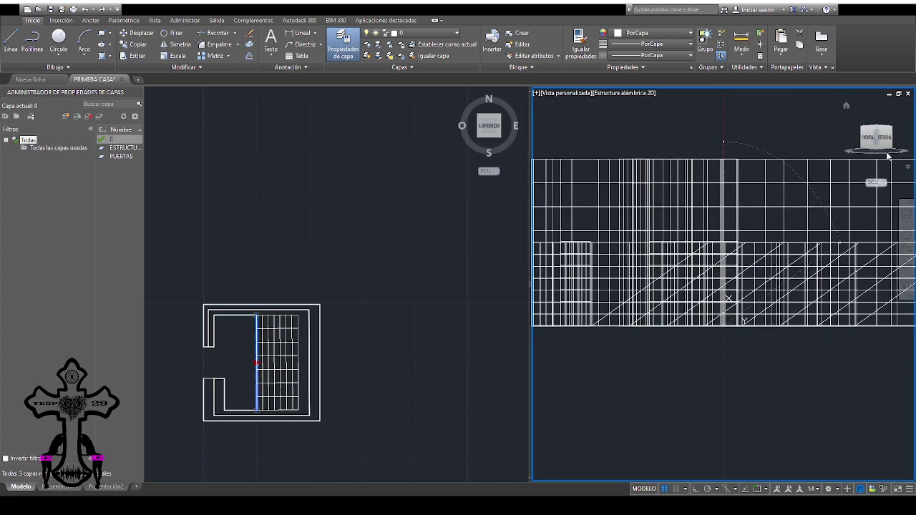
click(875, 133)
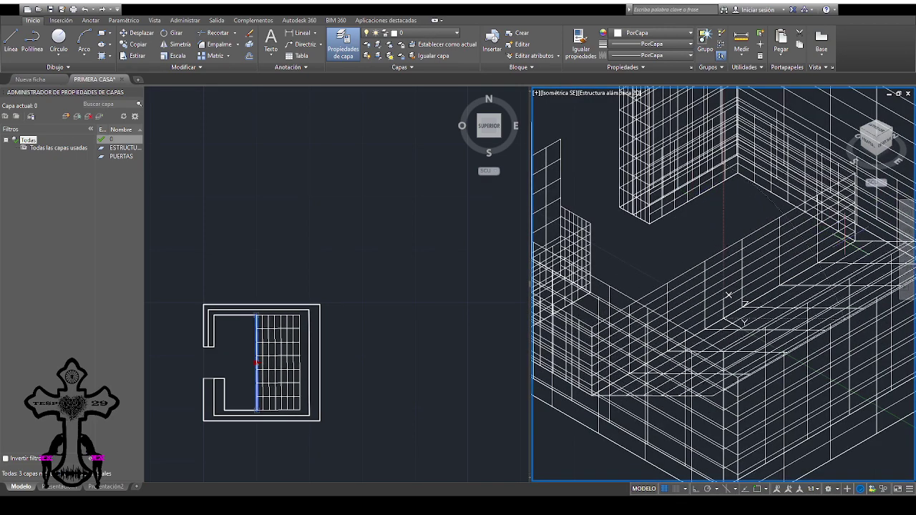
click(869, 133)
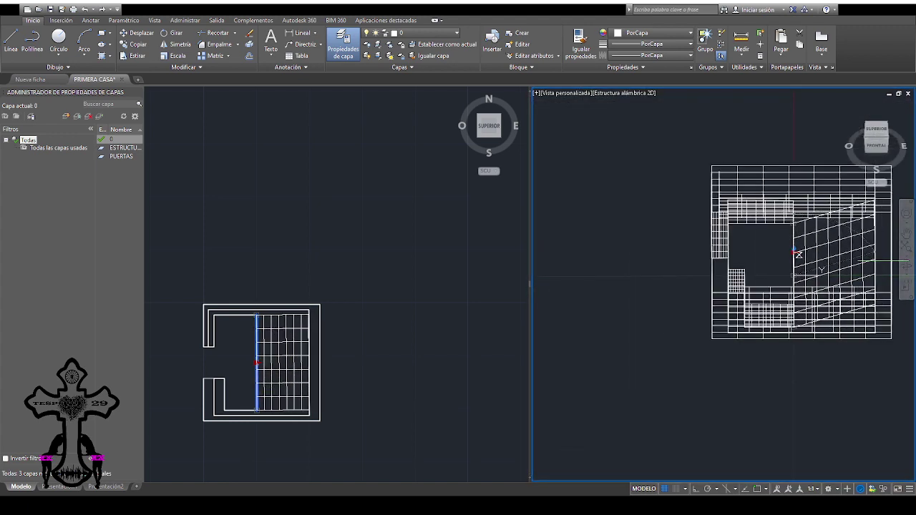
click(794, 252)
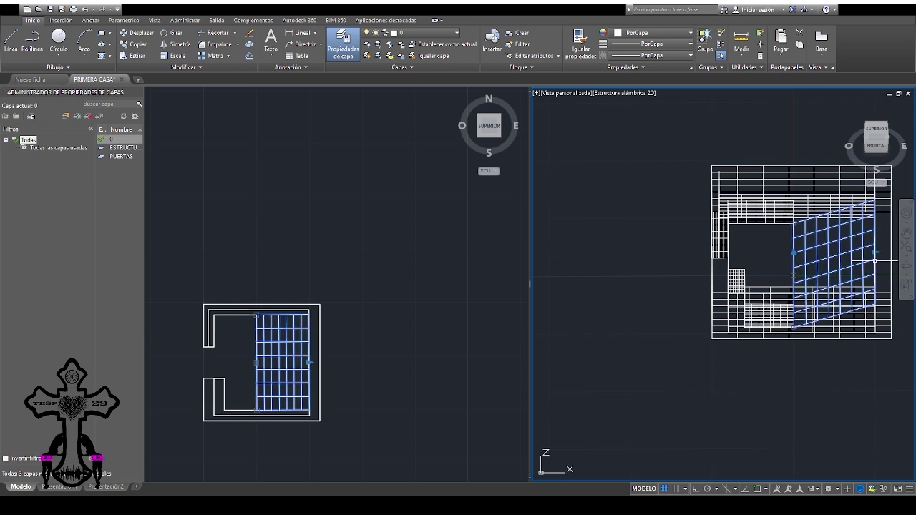
mouse_move(876, 145)
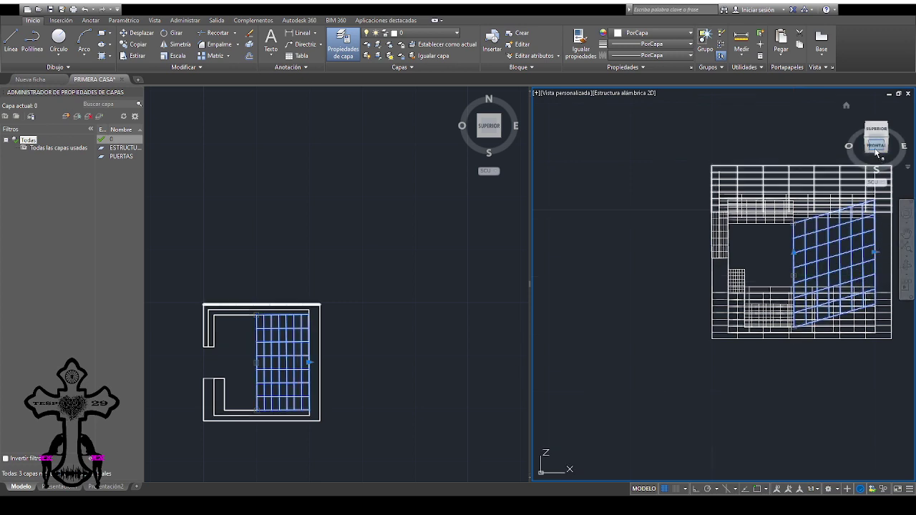
click(876, 147)
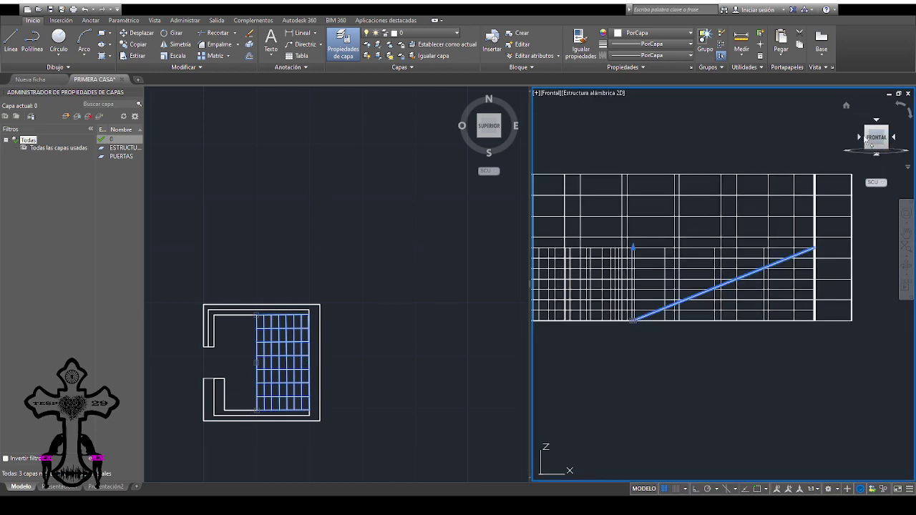
click(865, 132)
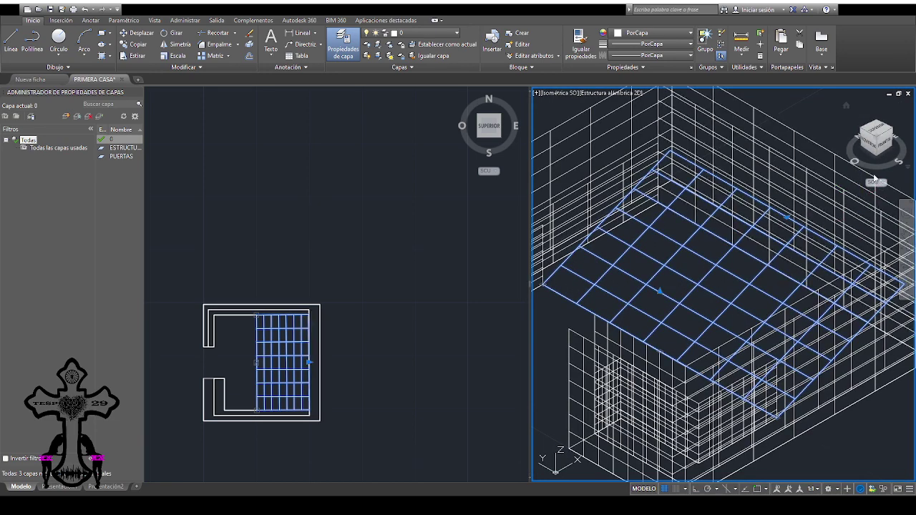
Deselect the roof grid and go through Left and Top views back to northwest isometric
key(Escape)
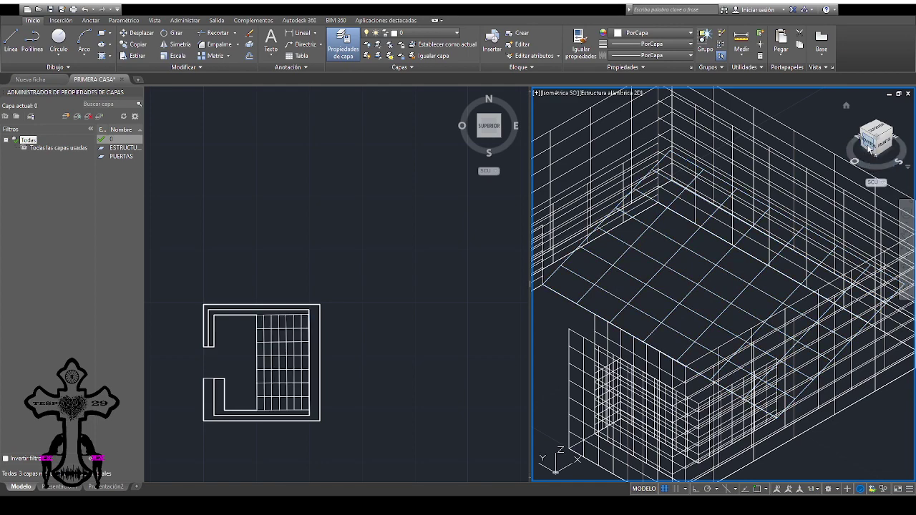
click(869, 149)
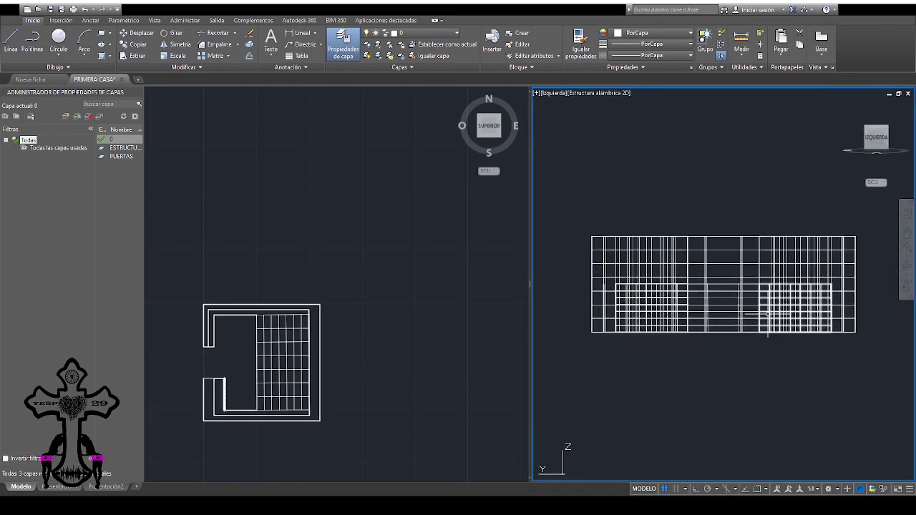
scroll(767, 315, up, 2)
scroll(751, 313, down, 6)
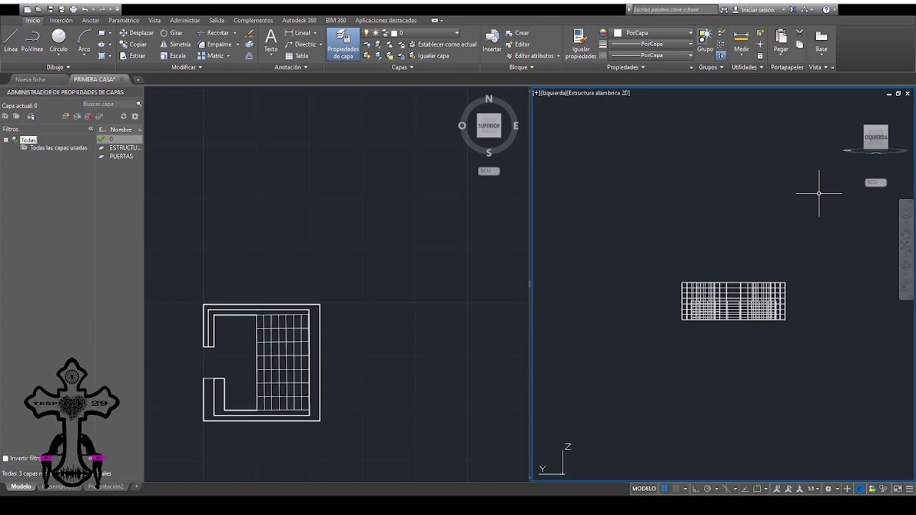
click(873, 129)
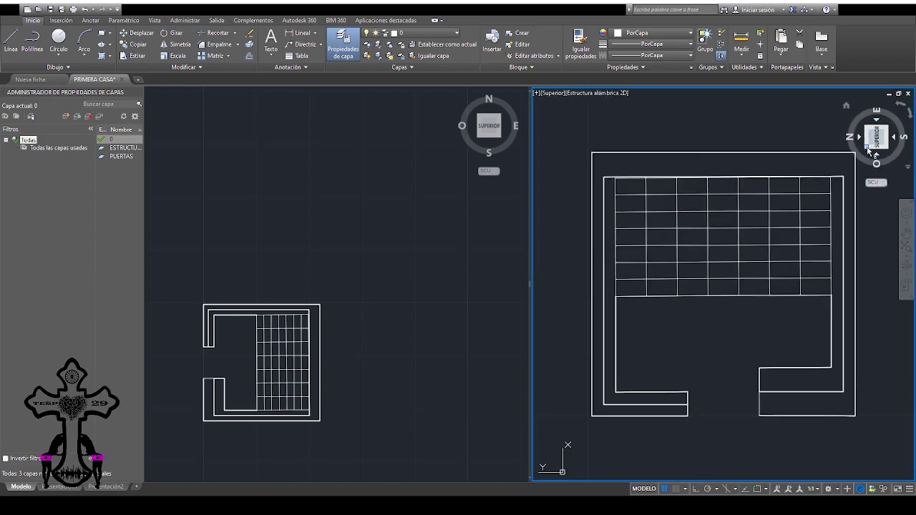
click(867, 147)
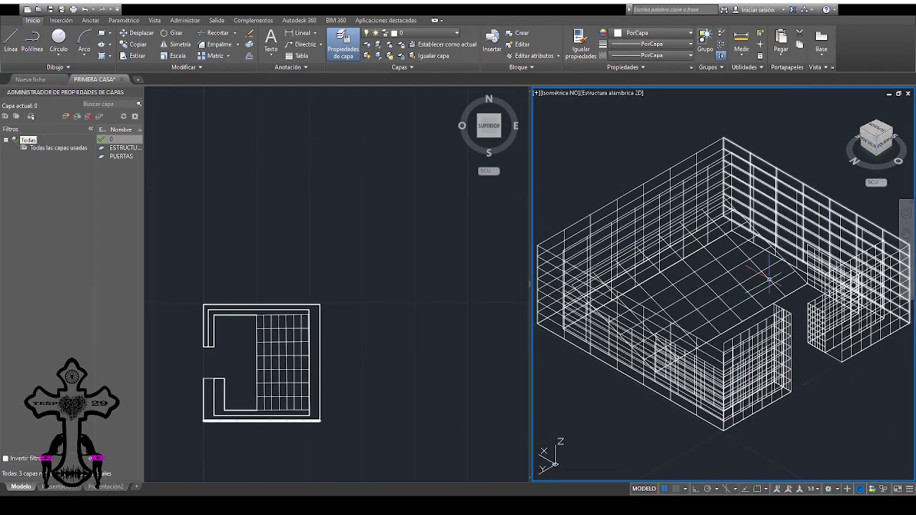
Select the floor edge and slab, then cancel the trial slab stretch
click(775, 301)
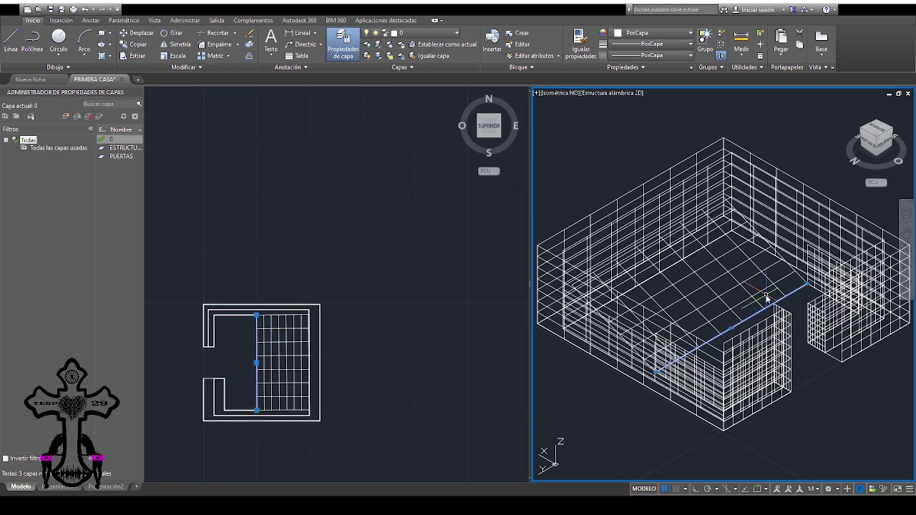
key(Delete)
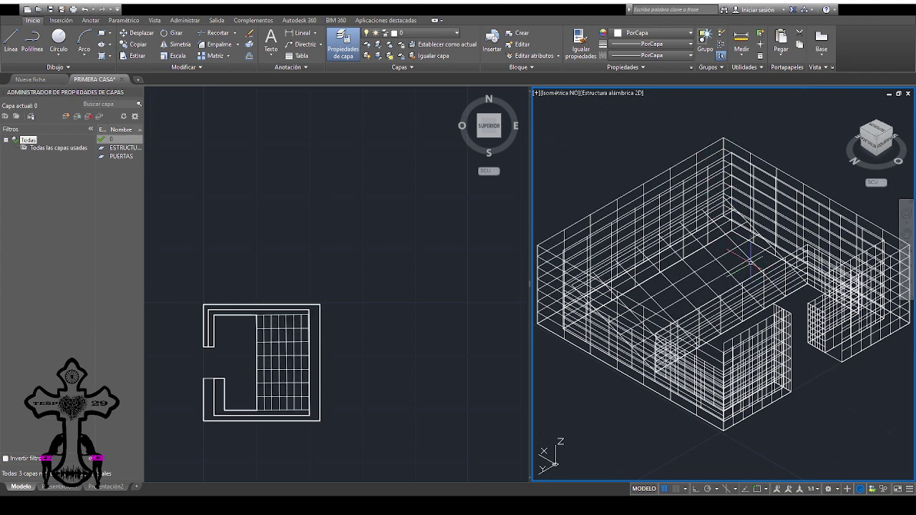
click(744, 269)
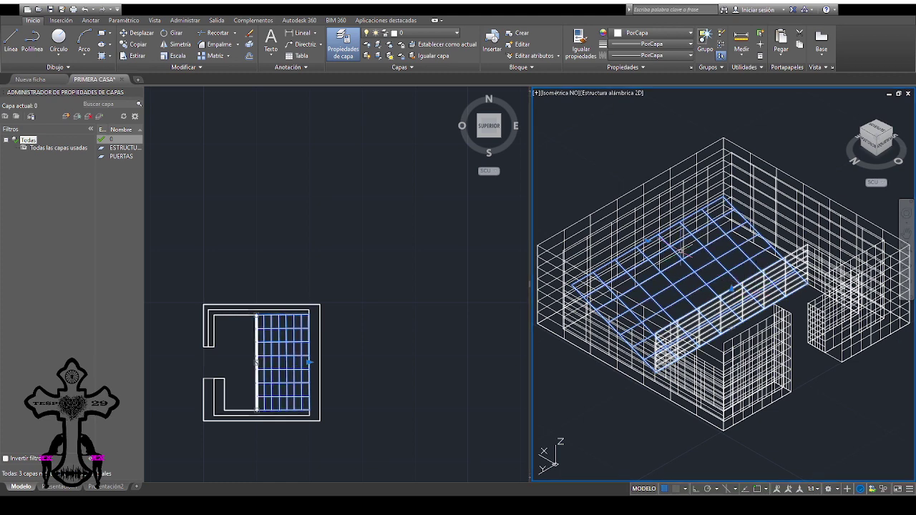
click(647, 240)
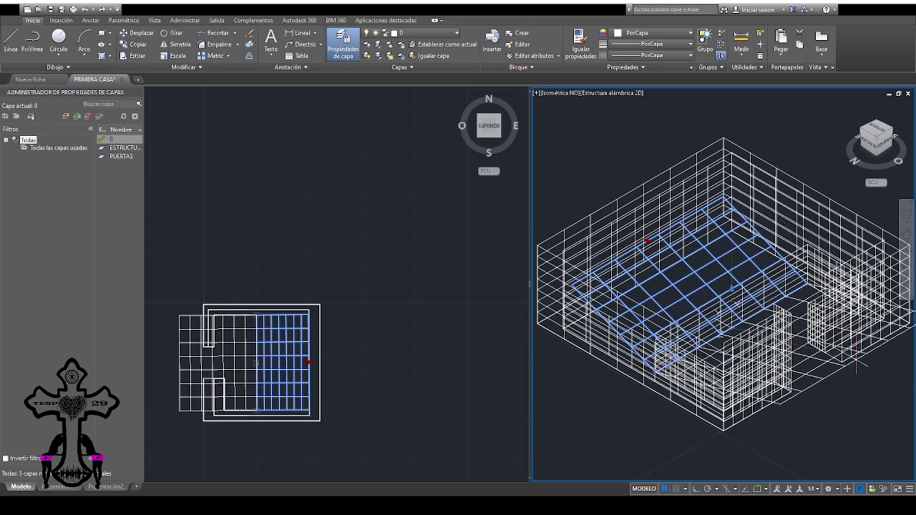
key(Escape)
key(Escape)
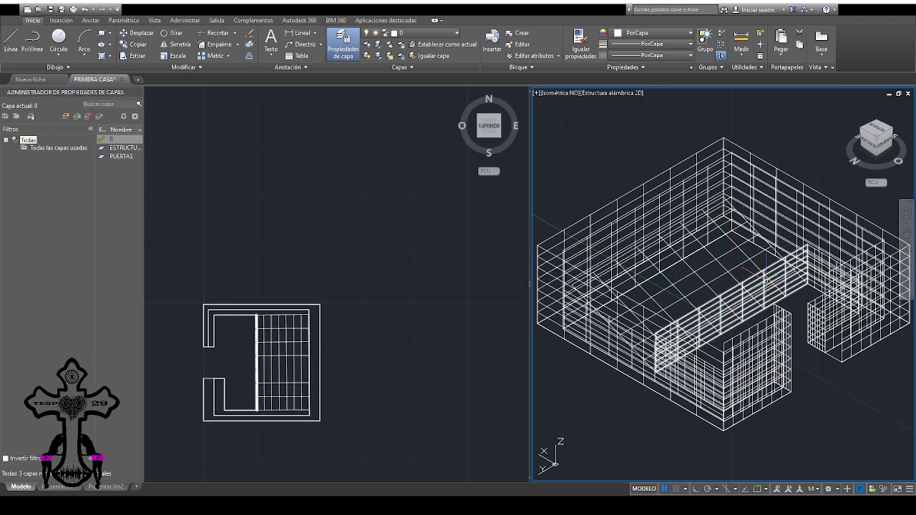
Delete the middle interior wall and view the house from Top
click(750, 276)
key(Delete)
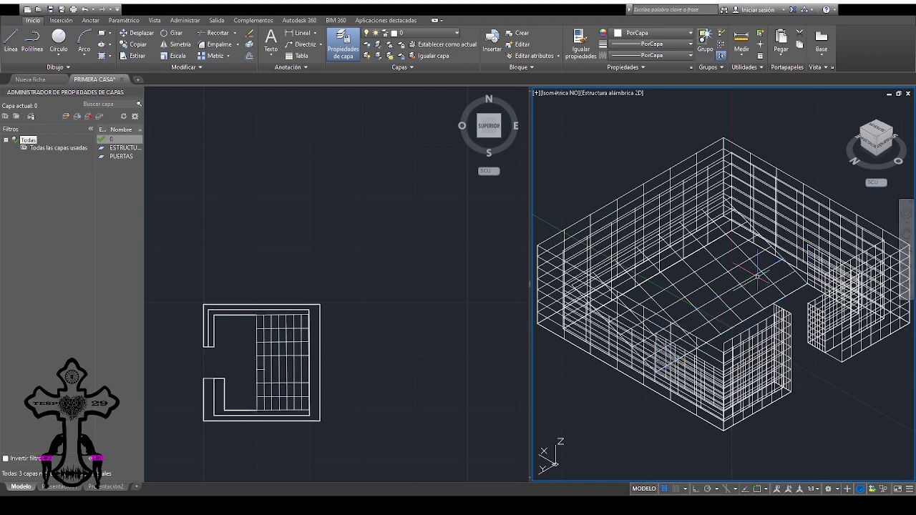
click(877, 129)
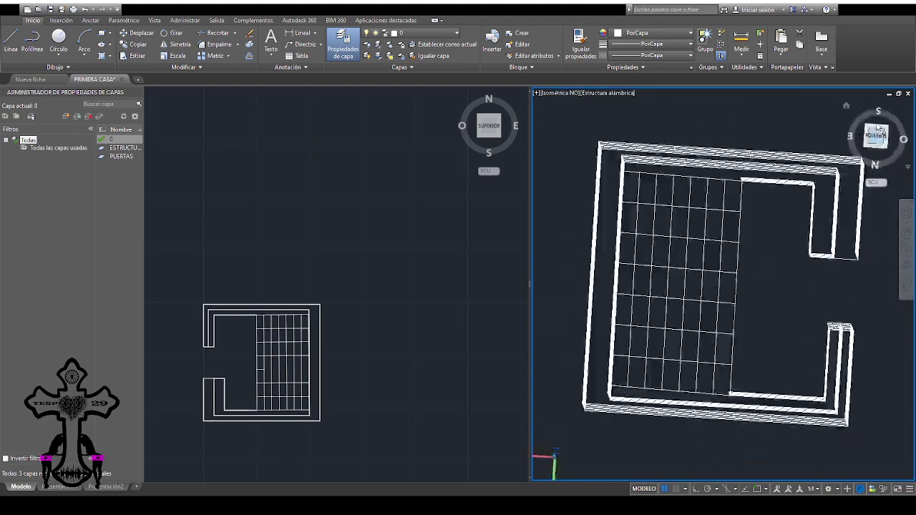